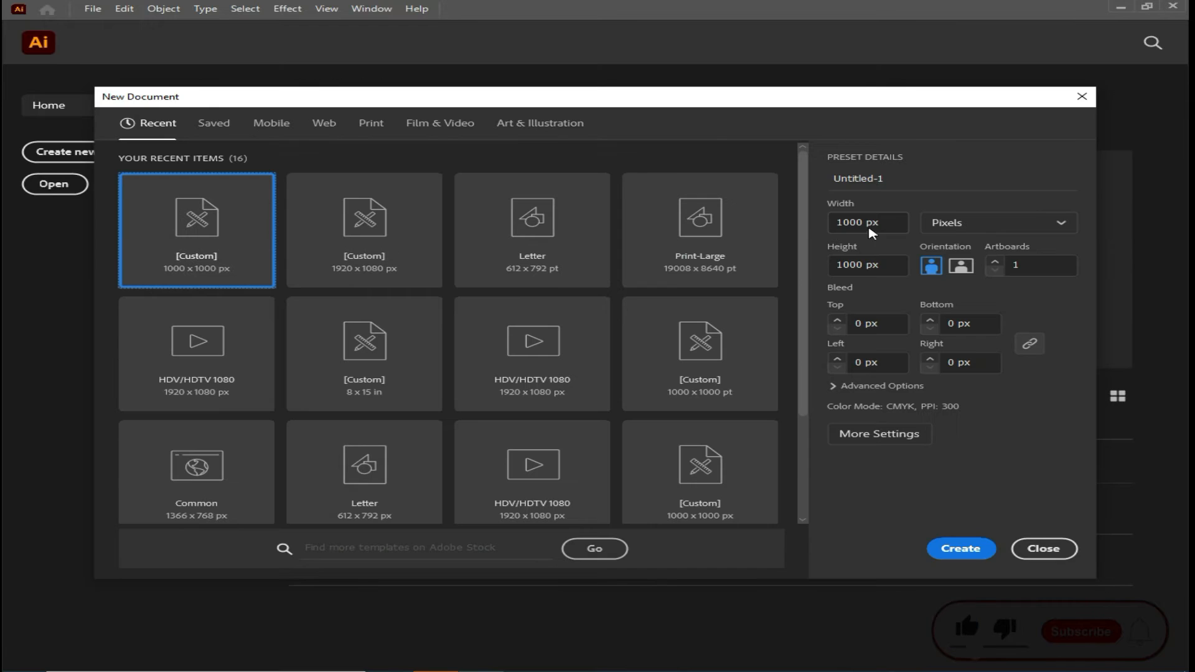
Set the new document's width to 1000 px.
left_click(839, 221)
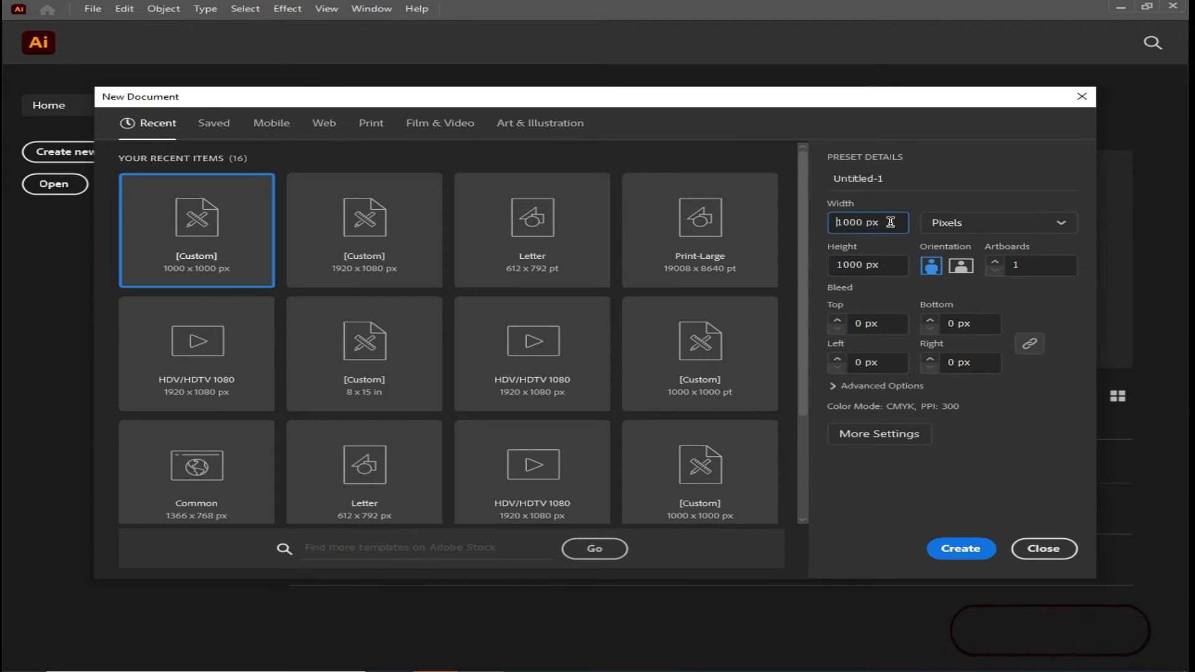
key("Delete")
key("Delete")
key("Delete")
key("Delete")
key("Delete")
key("Delete")
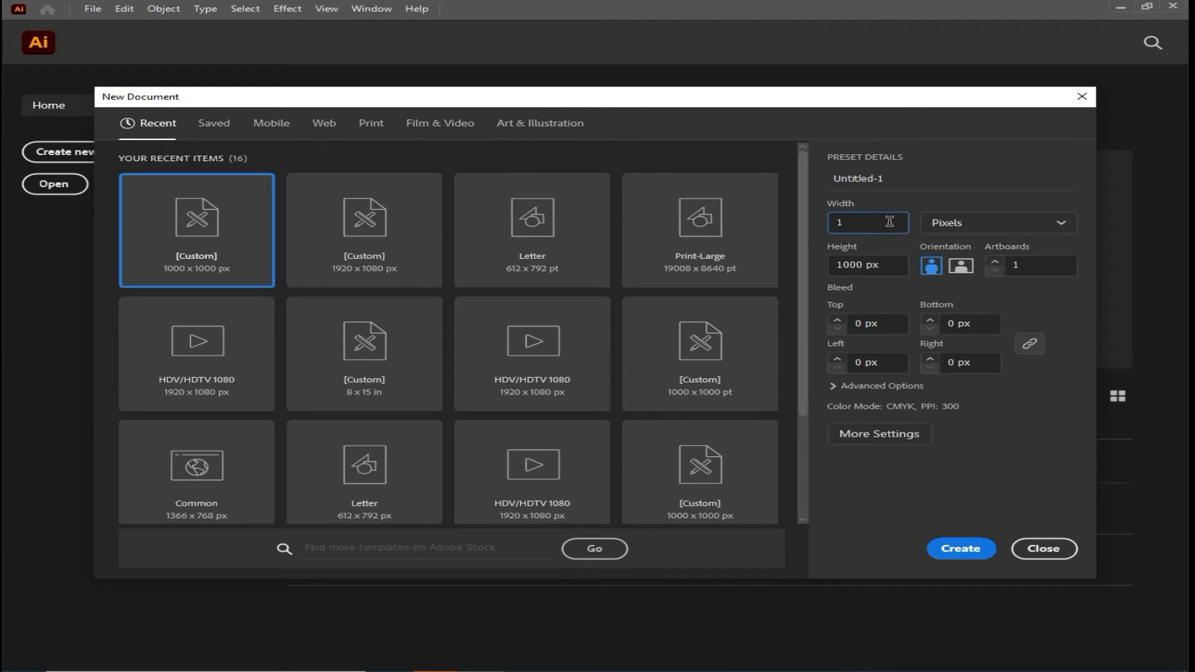
Set the new document's height to 1000 px.
left_click(835, 264)
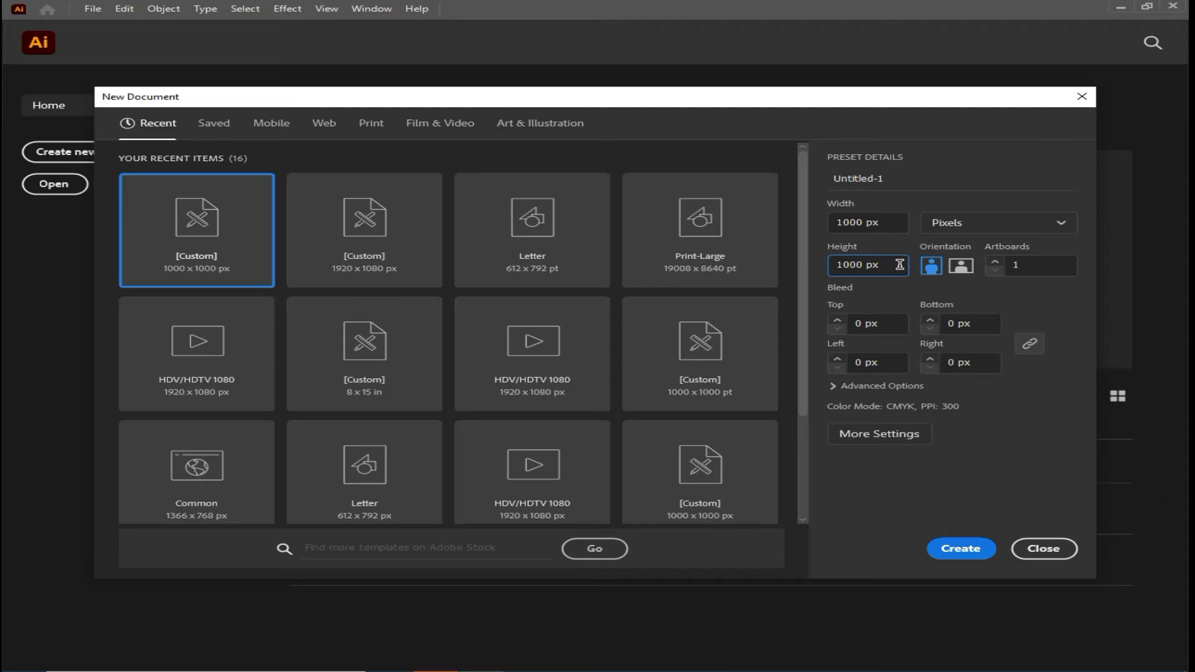
key("Delete")
key("Delete")
key("Delete")
key("Delete")
key("Delete")
key("Delete")
key("Delete")
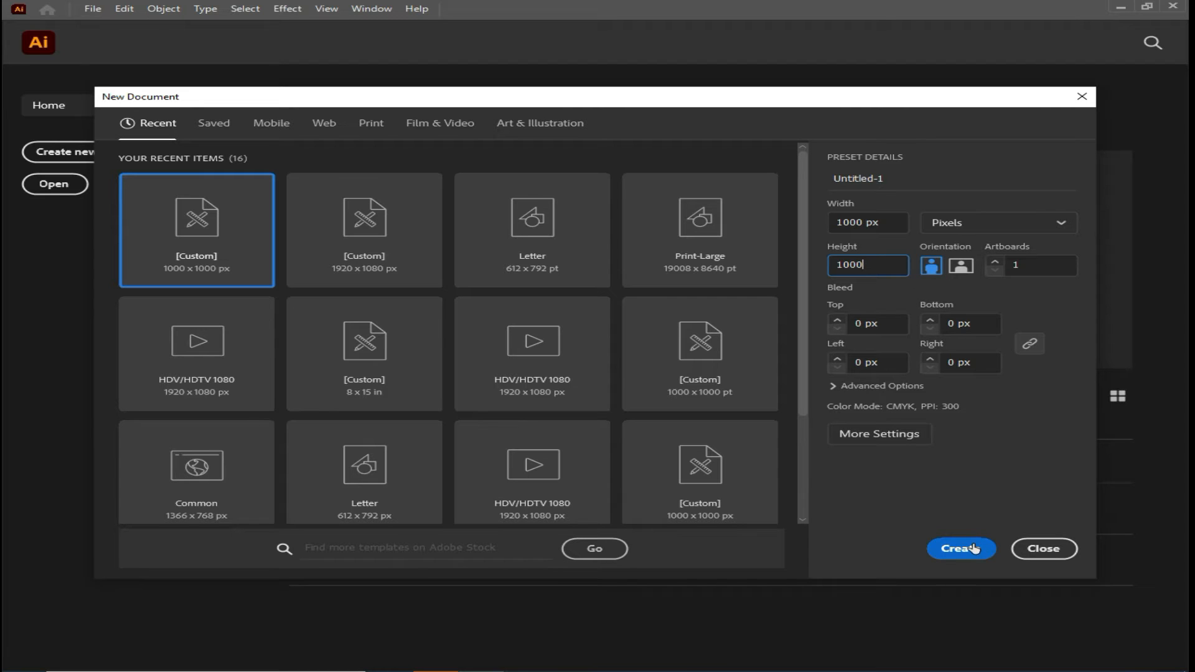
Specify one artboard with pixels as the unit and create the document.
left_click(1036, 266)
key("BackSpace")
type("1")
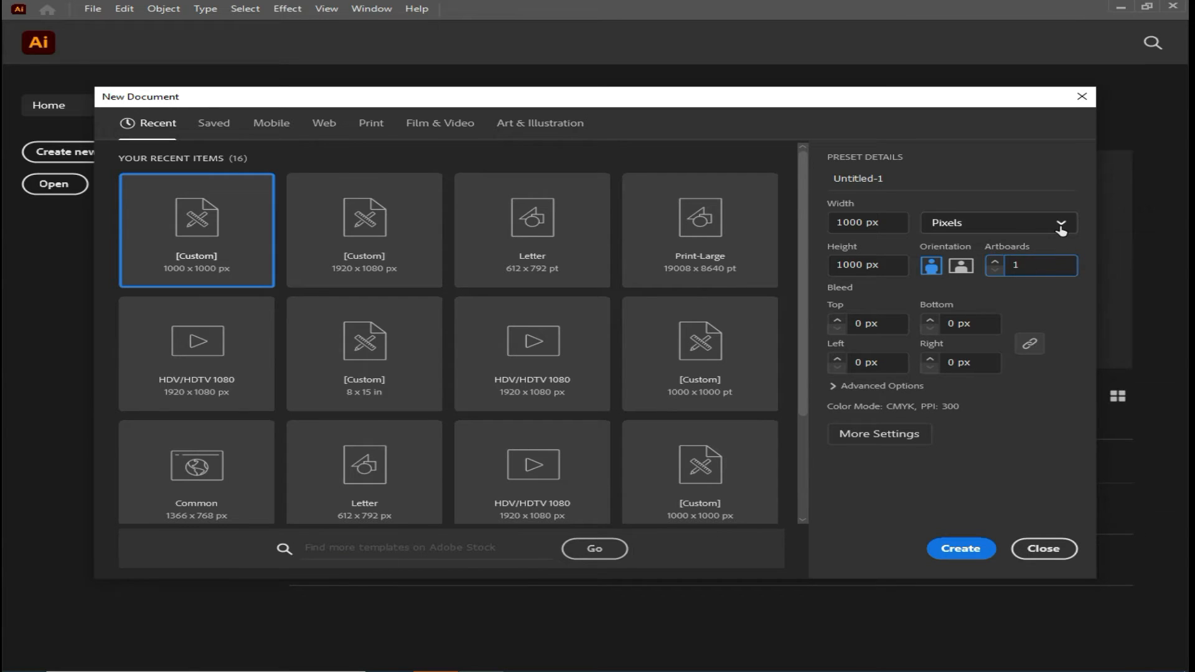
left_click(1061, 225)
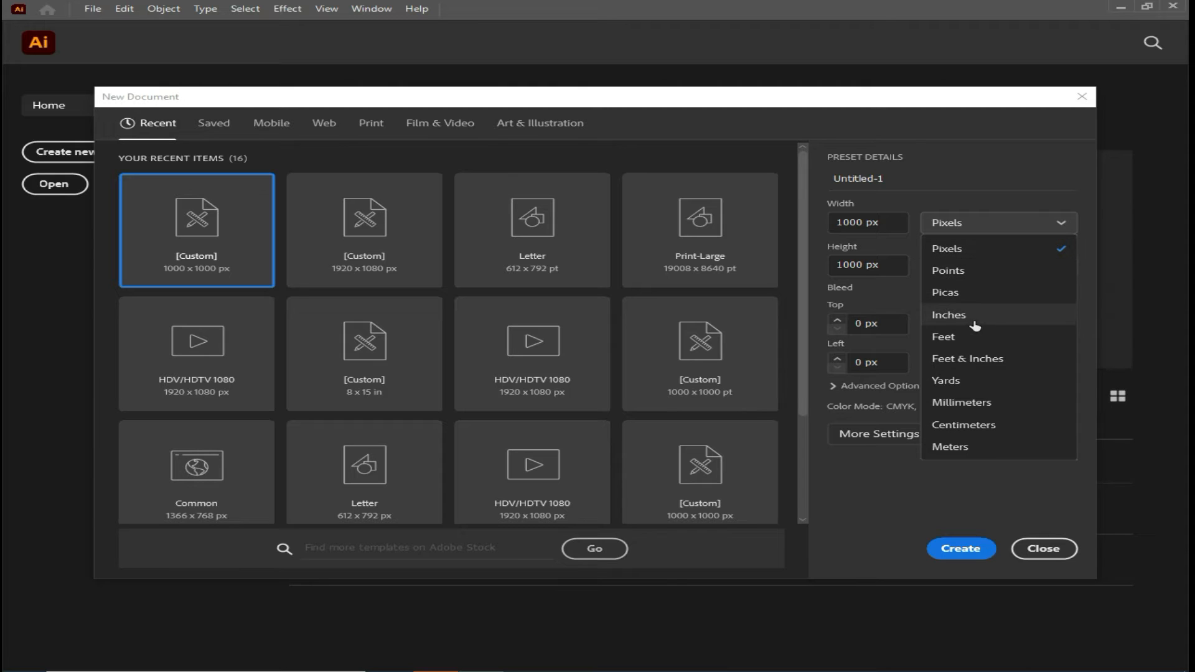
left_click(947, 247)
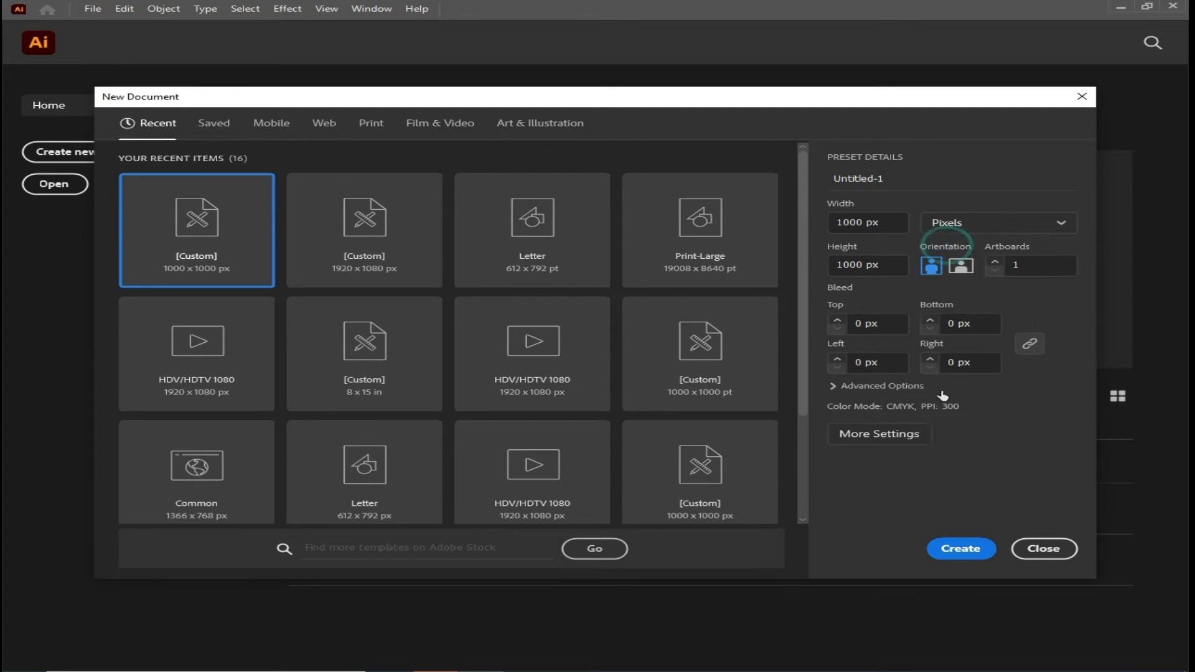
left_click(959, 544)
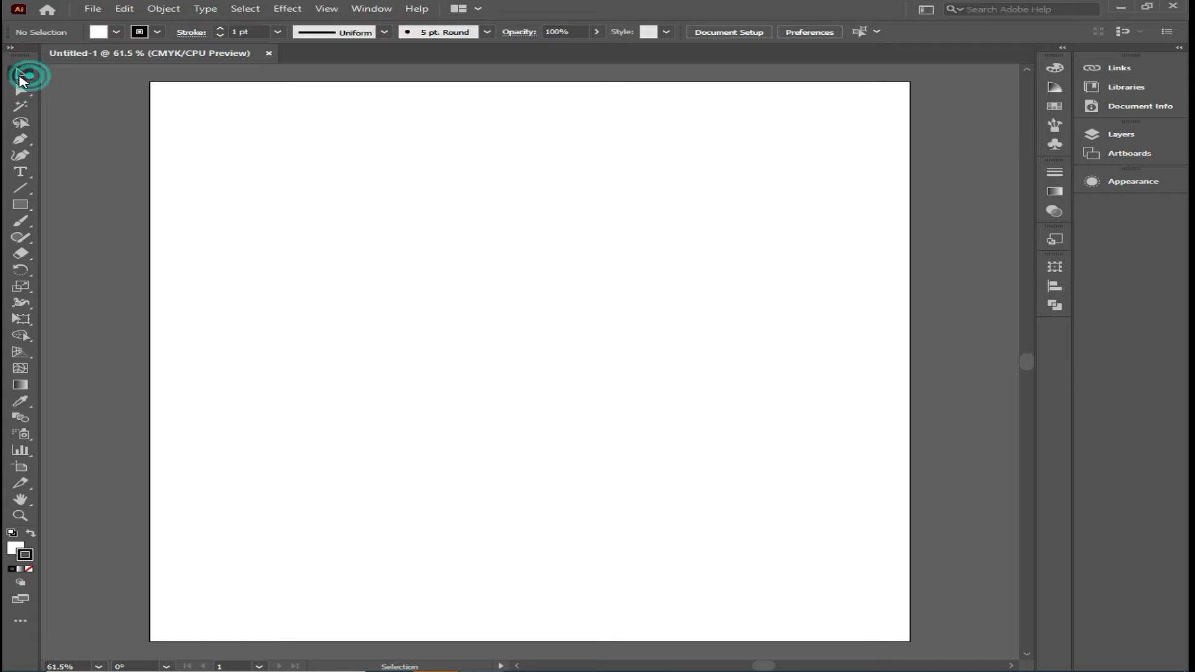
Draw a tall, narrow rounded rectangle right of the artboard's center and fully round its corners to a radius of about 37 px.
left_click(24, 207)
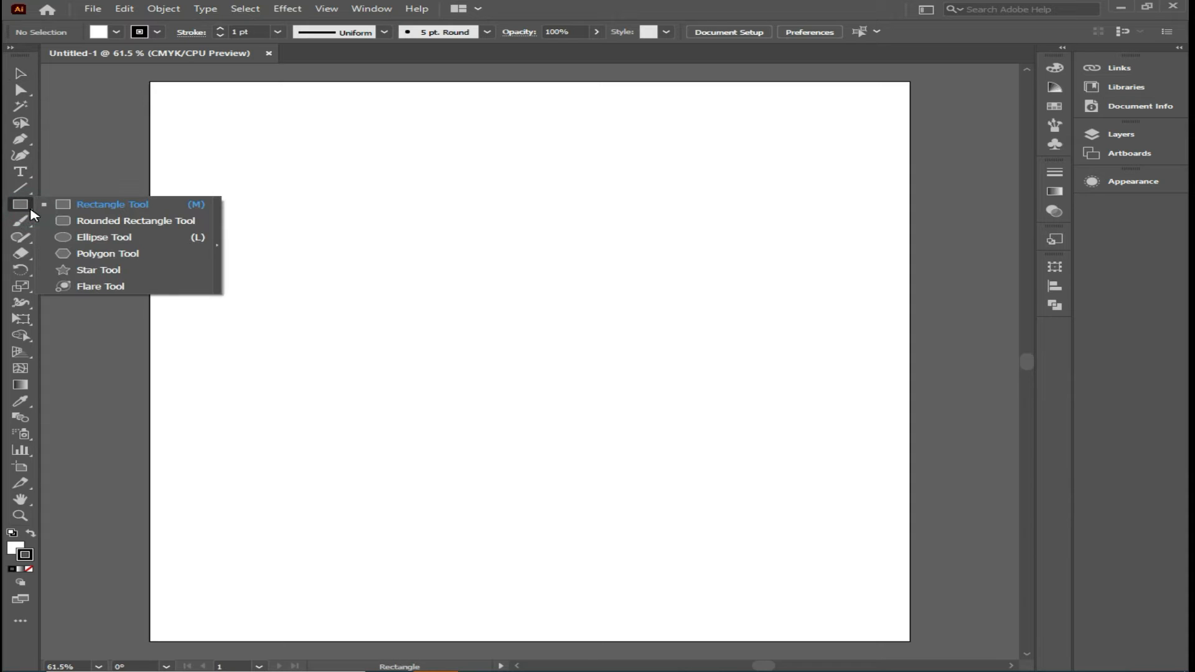
left_click(110, 222)
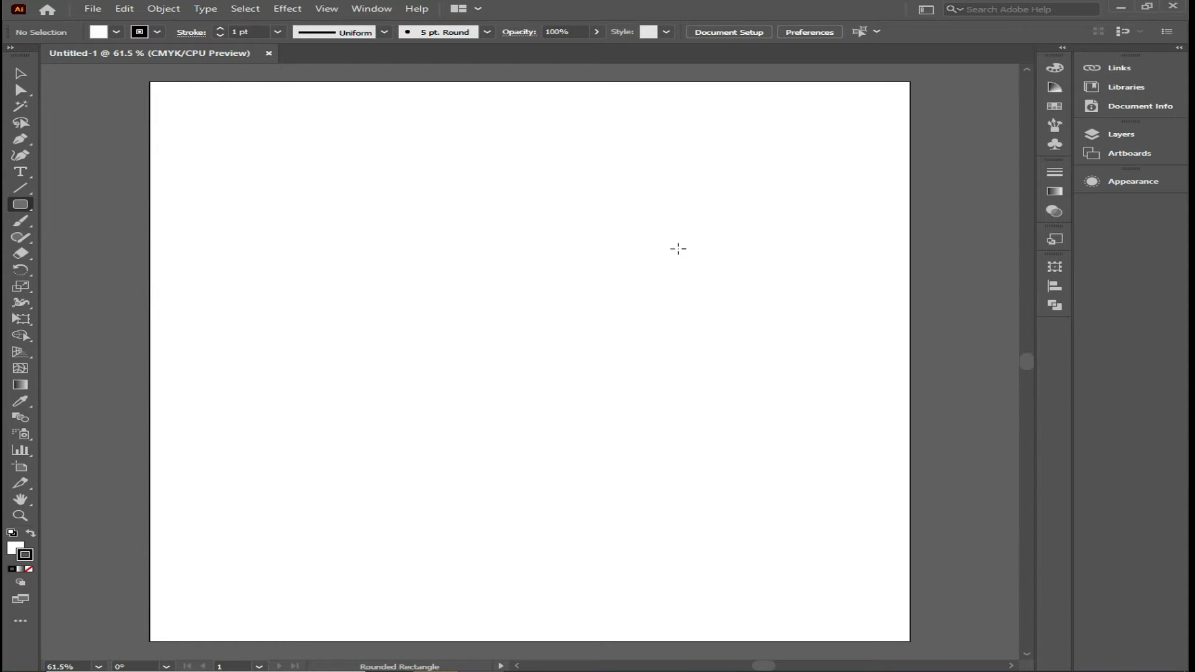
left_click_drag(680, 244, 737, 410)
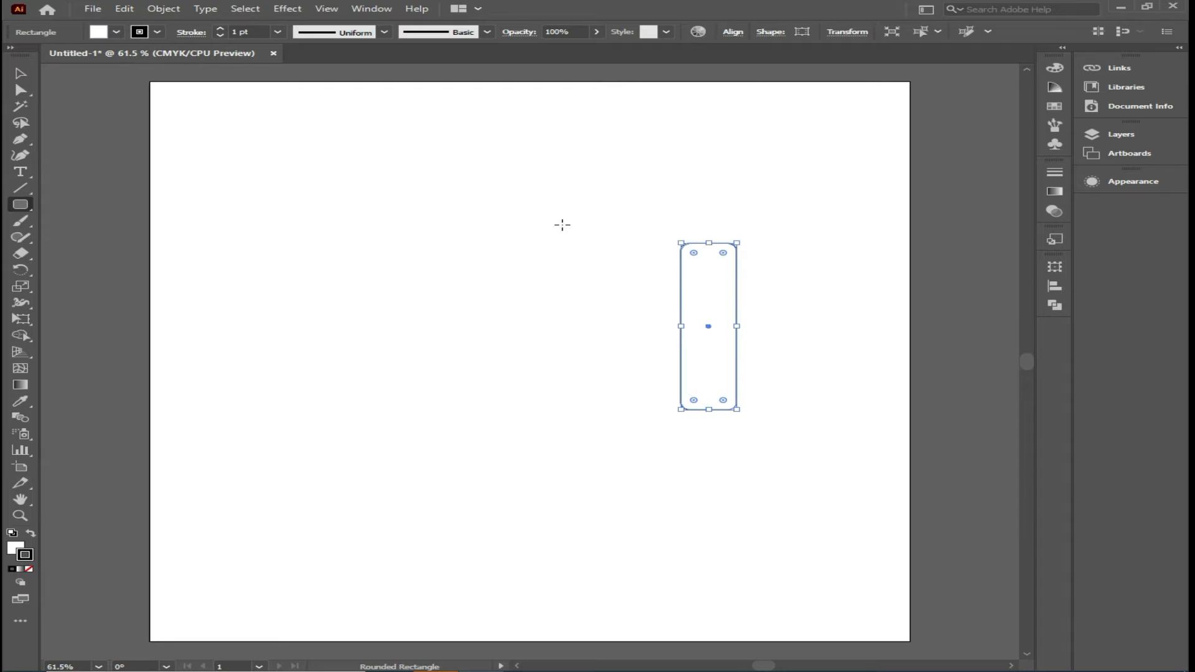
left_click(21, 90)
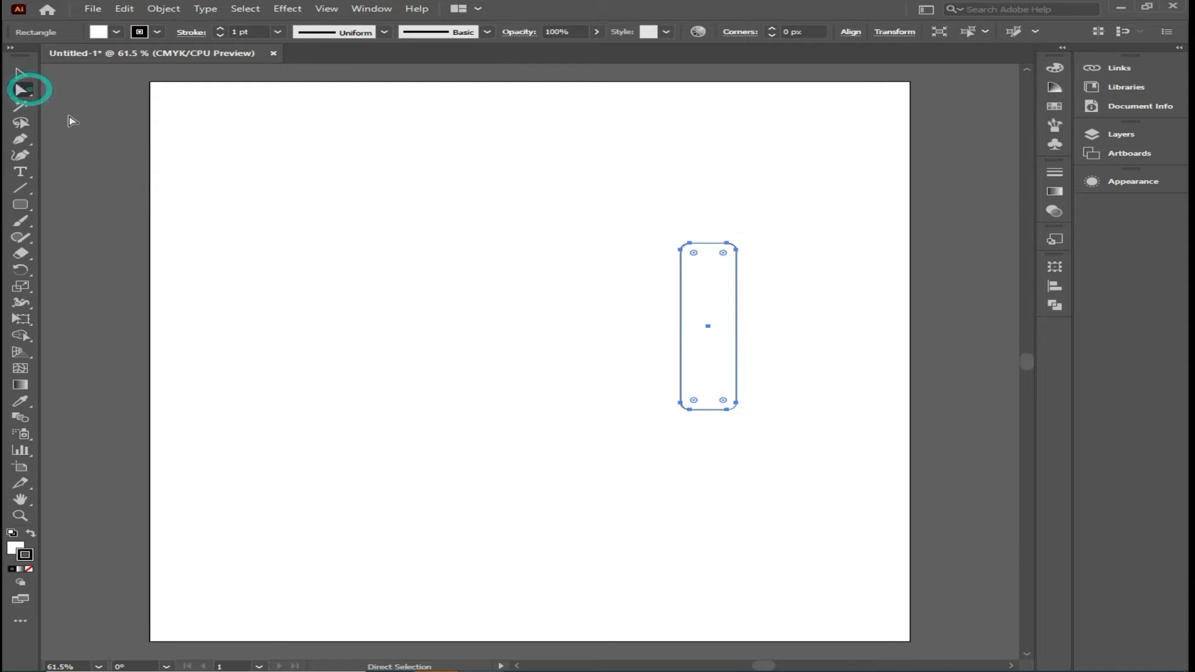
left_click_drag(693, 255, 710, 349)
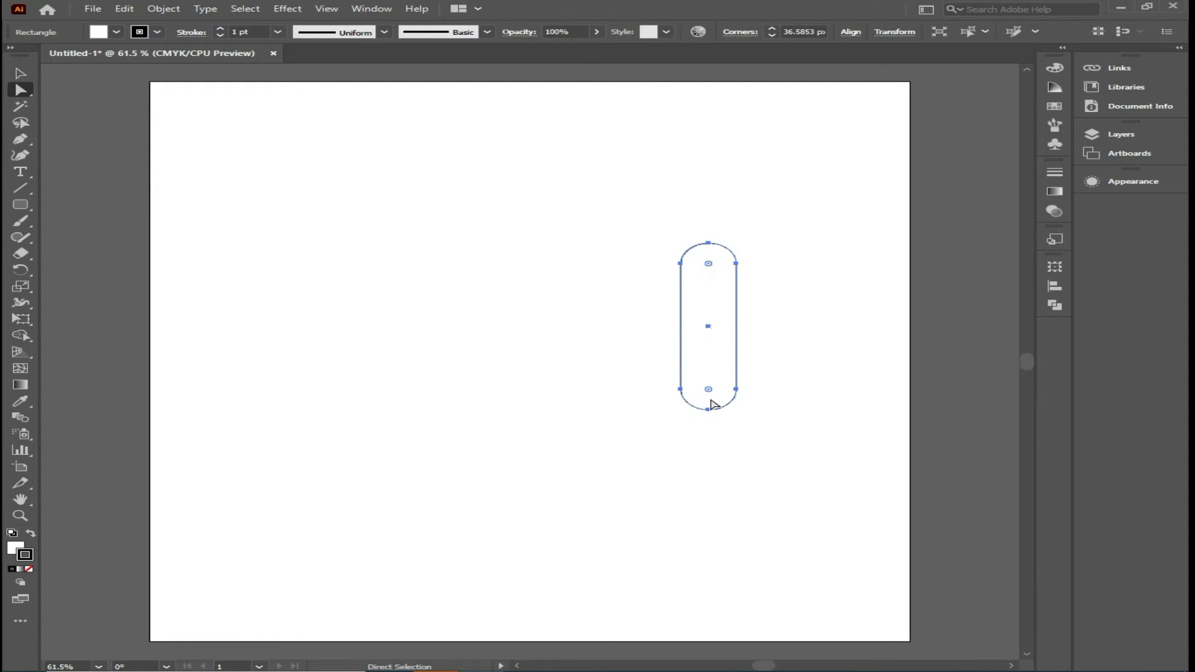
key("v")
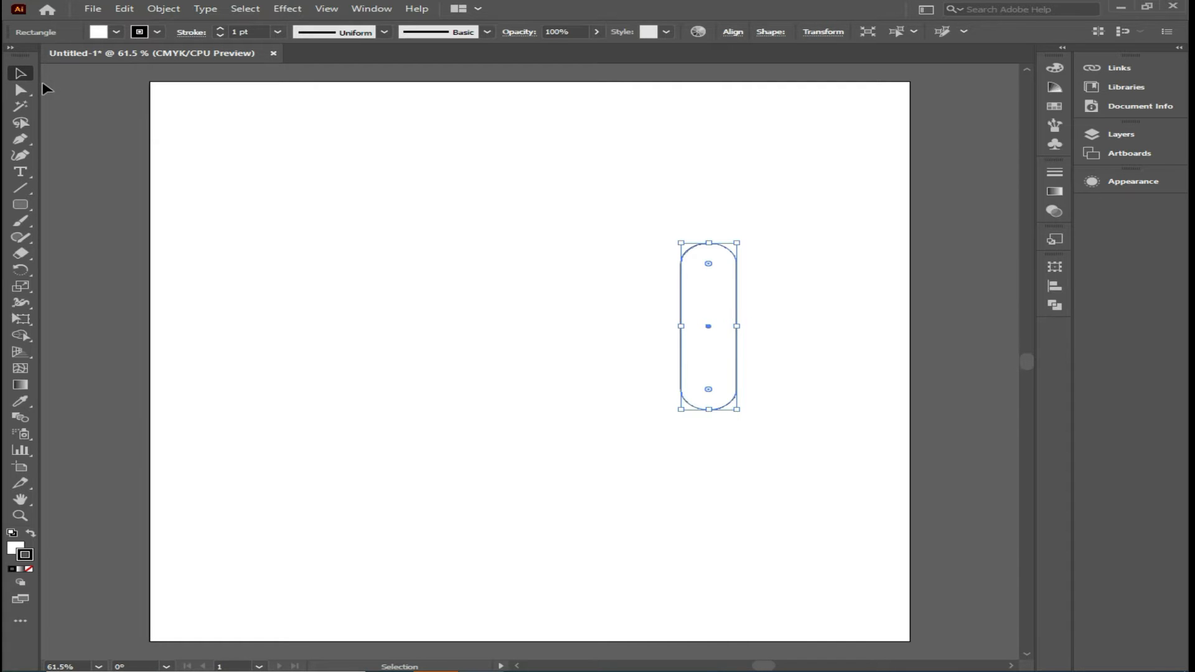
left_click(269, 195)
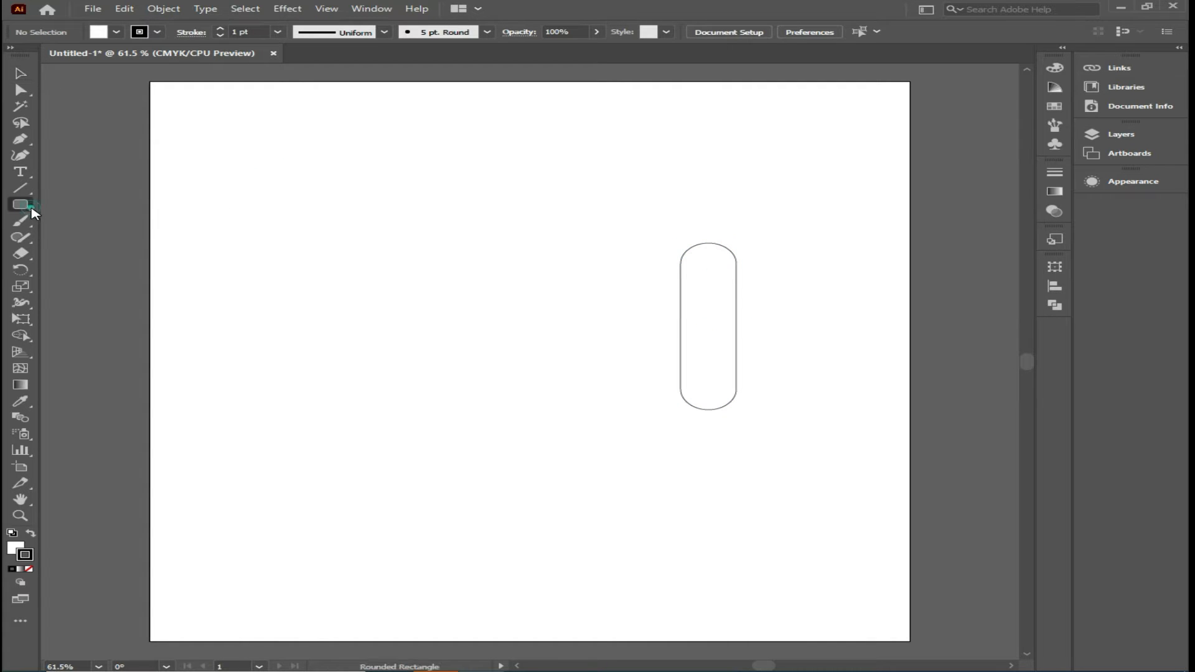
Draw a shorter, wider rounded rectangle just left of the tall one and fully round its corners to about 48 px.
left_click(30, 211)
left_click(93, 222)
left_click_drag(593, 275, 666, 394)
left_click(21, 90)
left_click_drag(607, 287, 641, 351)
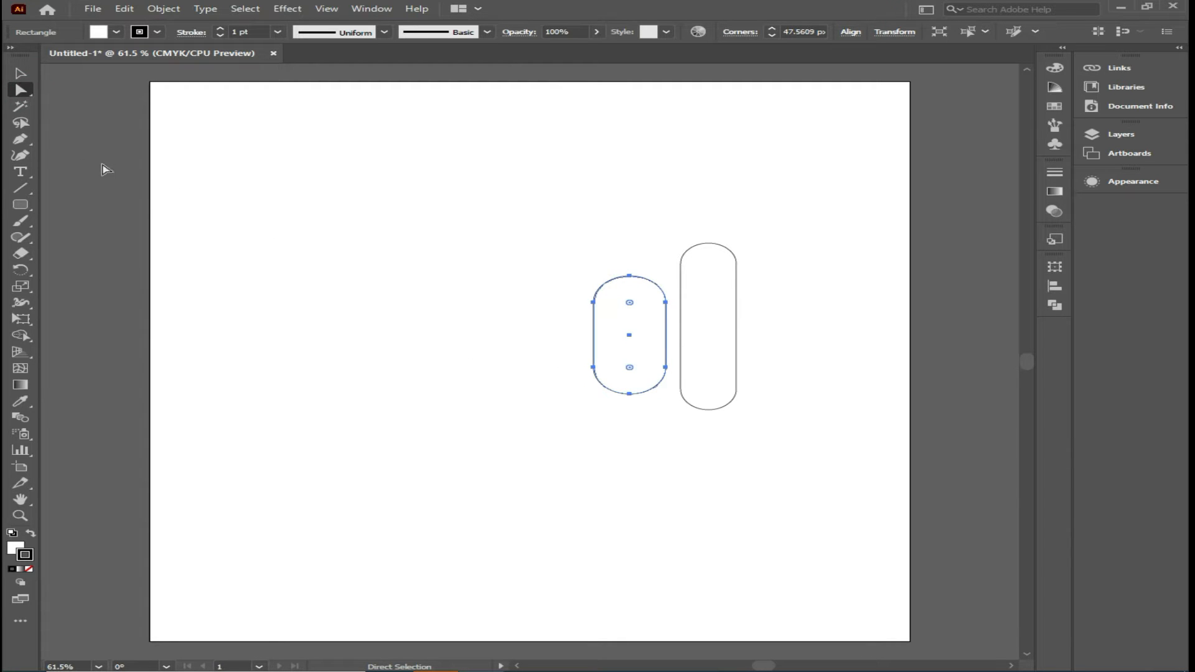
Draw a nearly square rounded rectangle left of the other two and round only its two left corners to about 73 px.
left_click(21, 204)
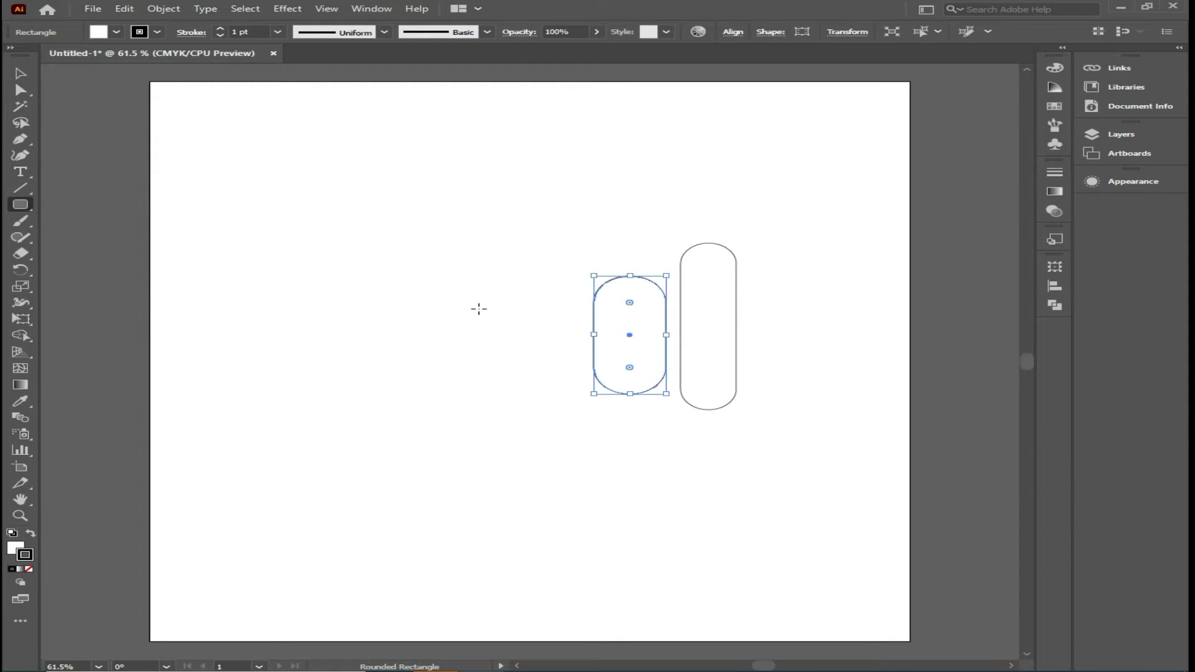
left_click_drag(445, 317, 543, 398)
left_click(14, 91)
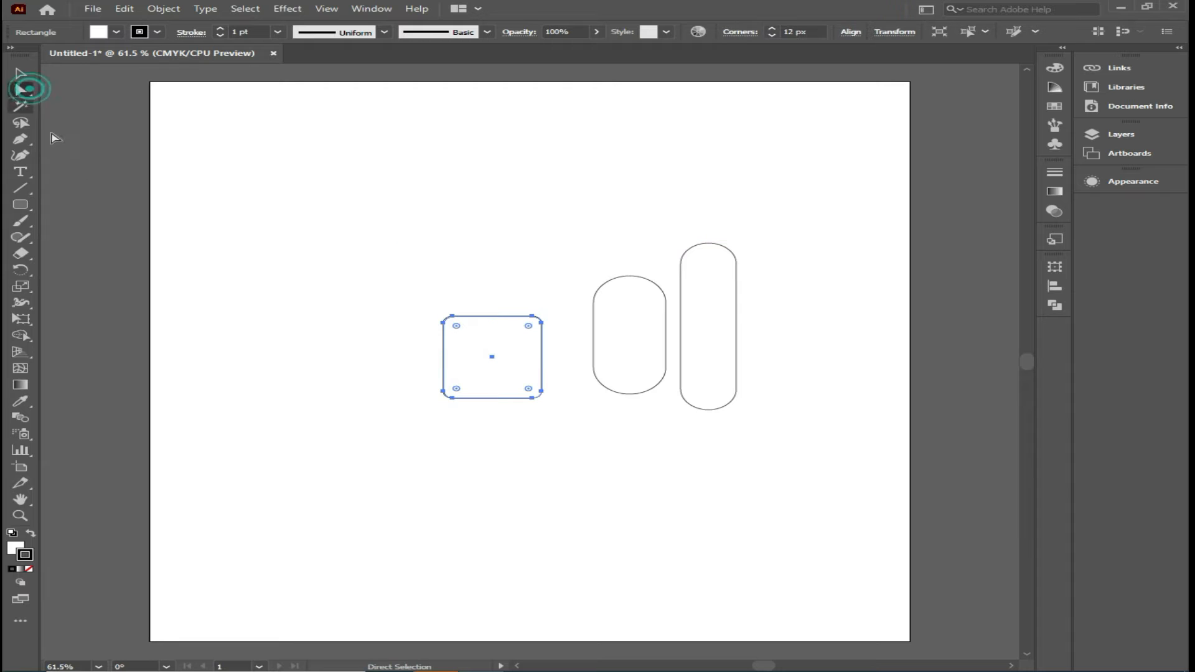
left_click(279, 292)
left_click_drag(391, 298, 460, 440)
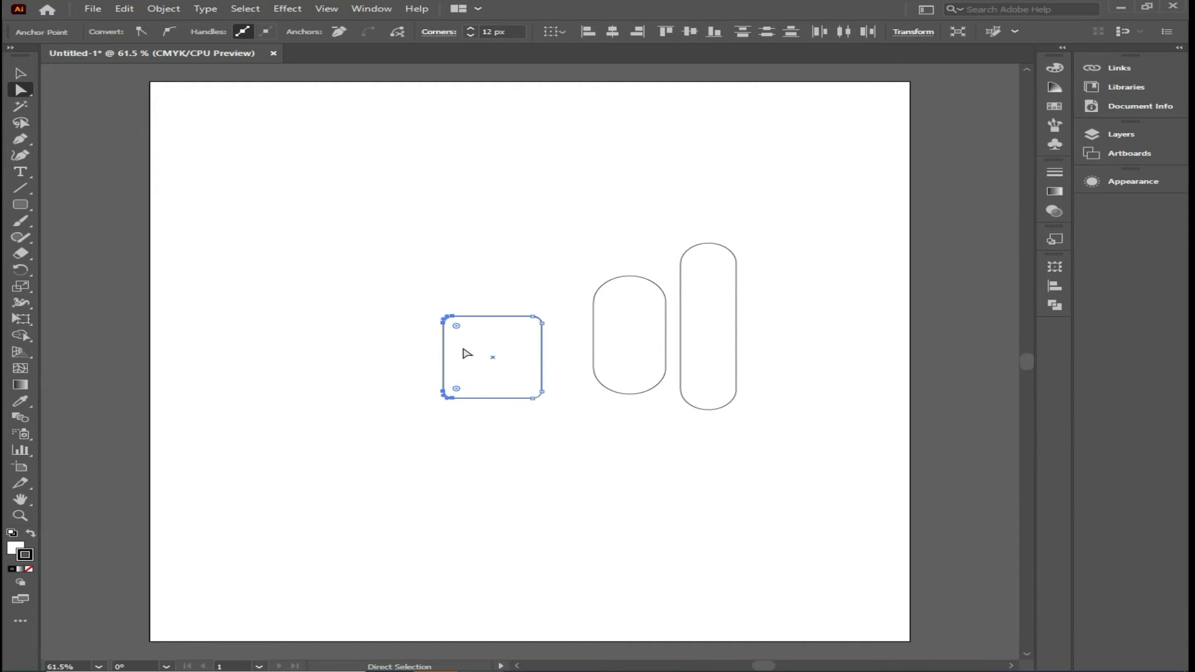
left_click_drag(456, 326, 526, 349)
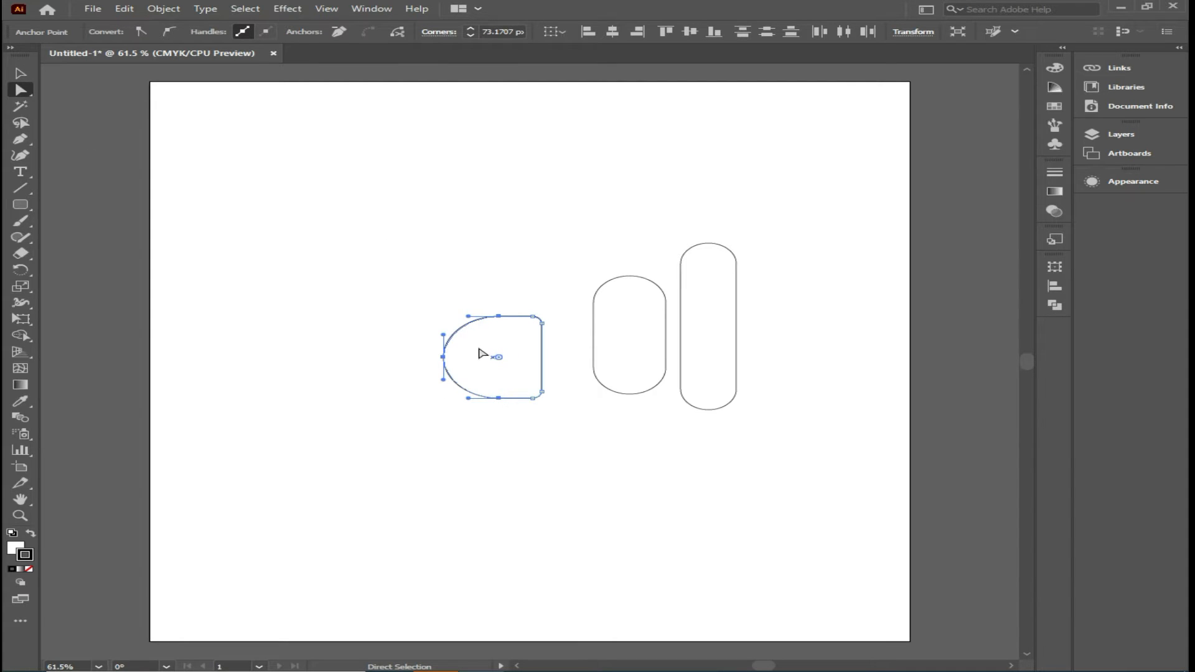
left_click_drag(497, 356, 493, 359)
Narrow the leftmost shape by moving its straight right edge inward so it forms a half-round.
left_click(21, 73)
left_click(316, 344)
left_click_drag(346, 301, 546, 501)
left_click_drag(542, 356, 504, 356)
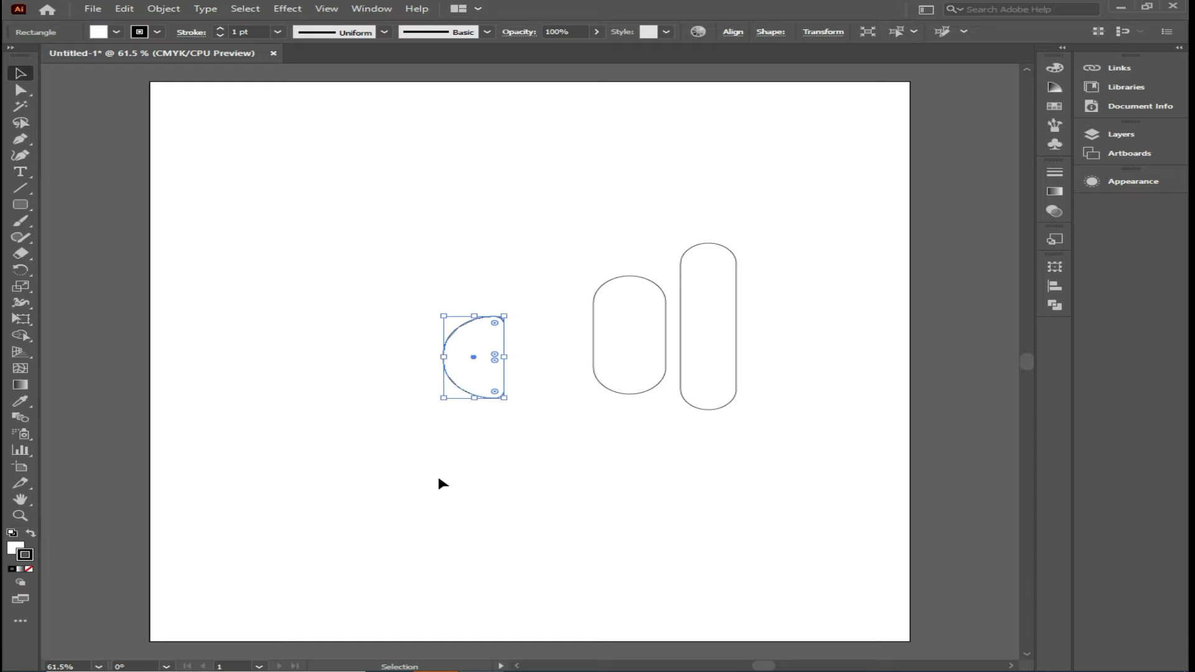
left_click(439, 454)
left_click(388, 231)
Remove the stroke from all three shapes and fill them with yellow.
left_click_drag(415, 268, 772, 490)
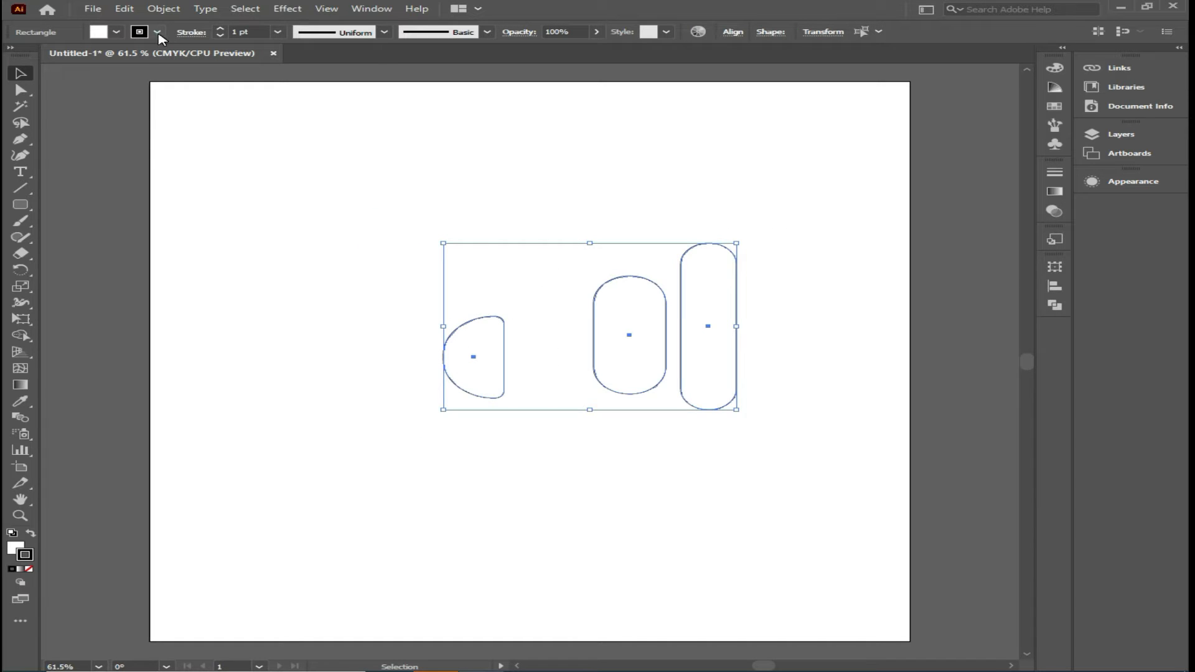
left_click(158, 32)
left_click(14, 51)
left_click(118, 34)
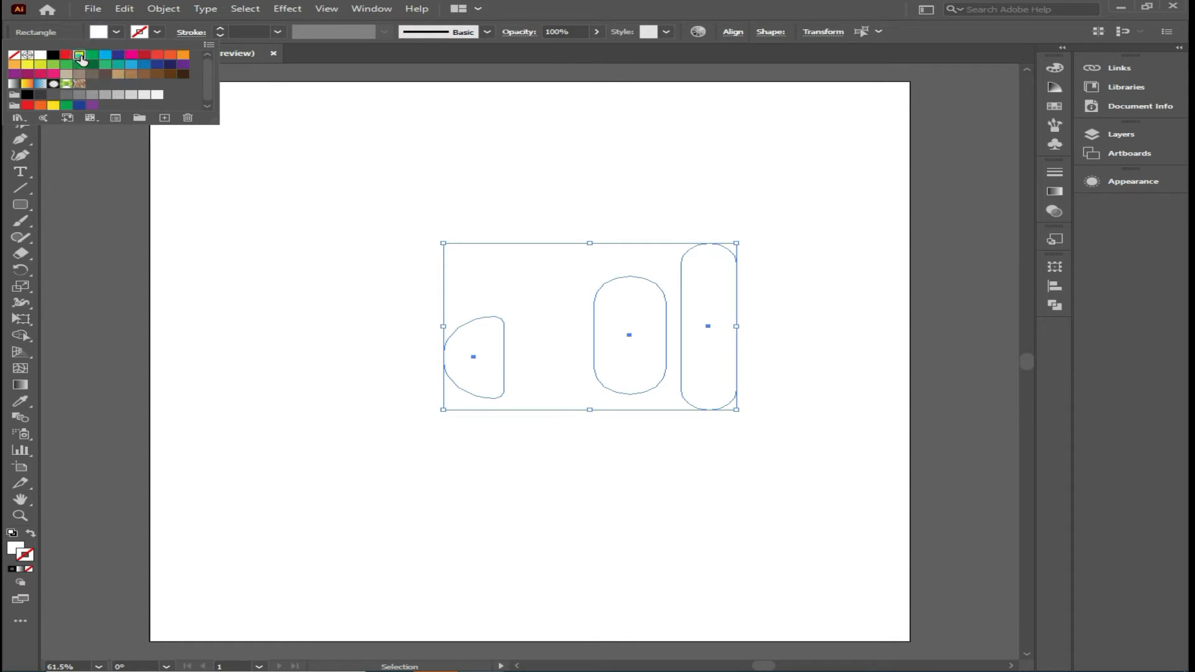
left_click(80, 56)
left_click(387, 272)
Fill the tall narrow shape on the right with dark grayish brown.
left_click(696, 338)
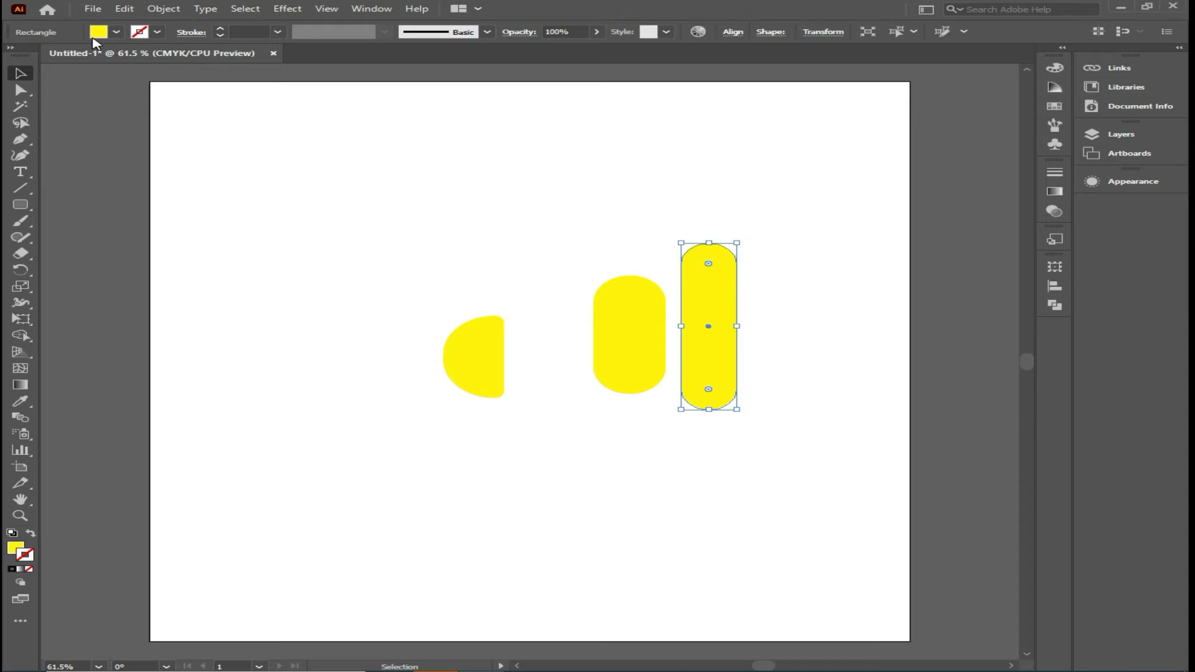
left_click(116, 31)
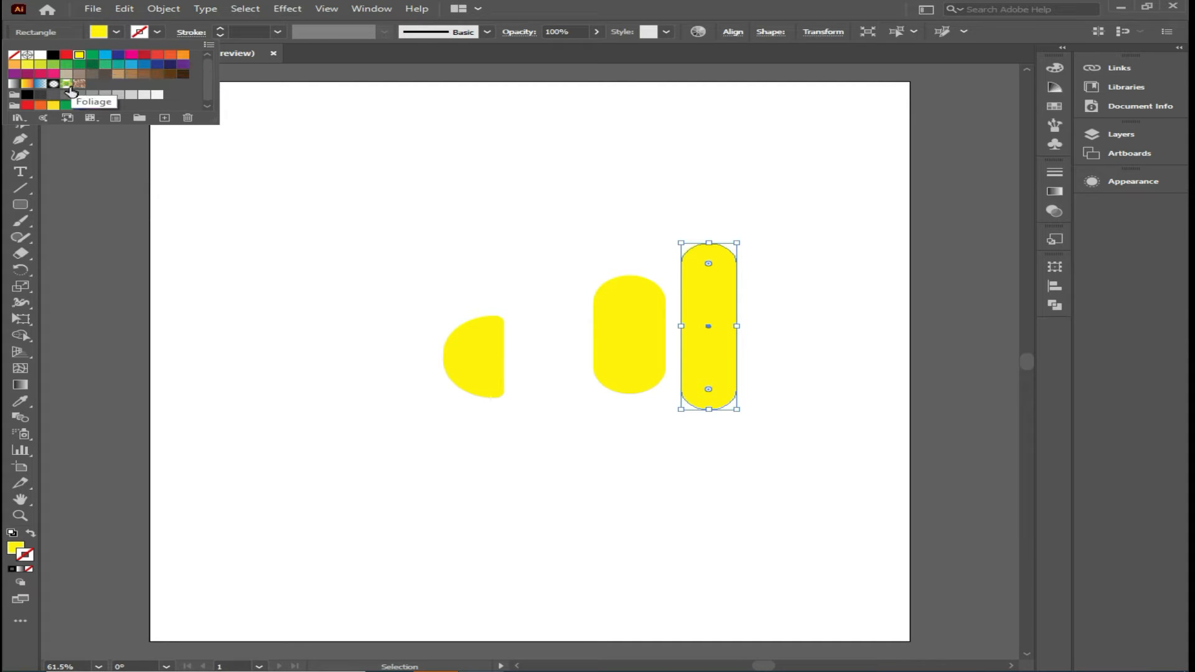
left_click(104, 74)
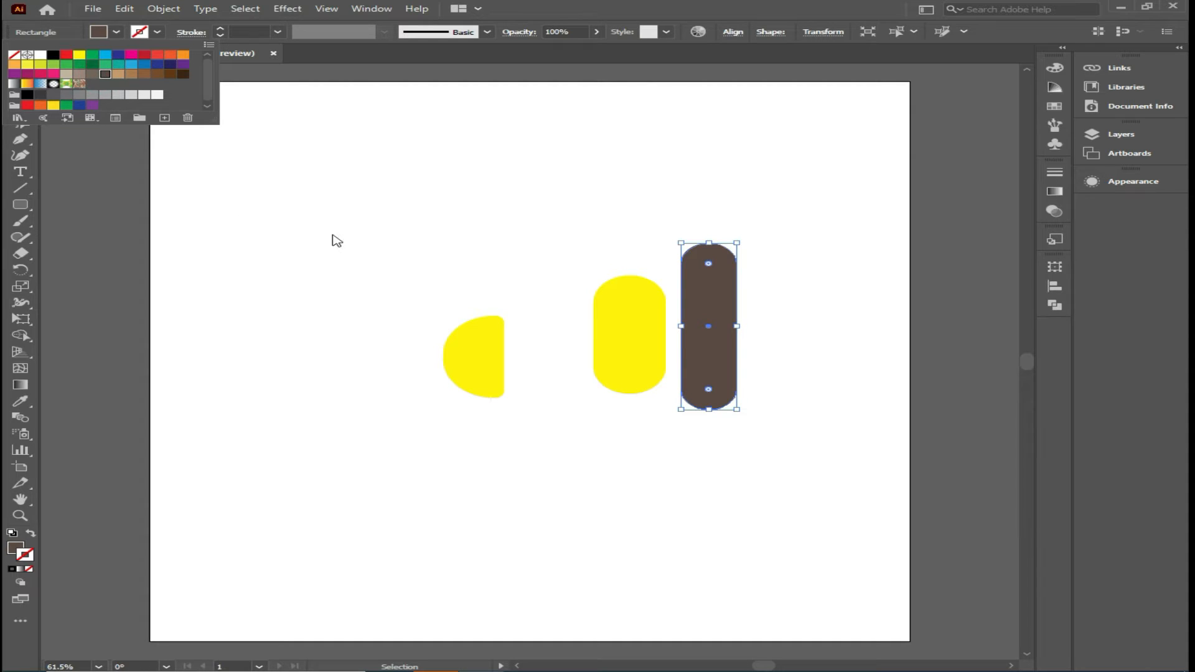
left_click(353, 224)
left_click(558, 294)
Fill the middle rounded shape with orange, swatch C=0 M=50 Y=100 K=0.
left_click(610, 321)
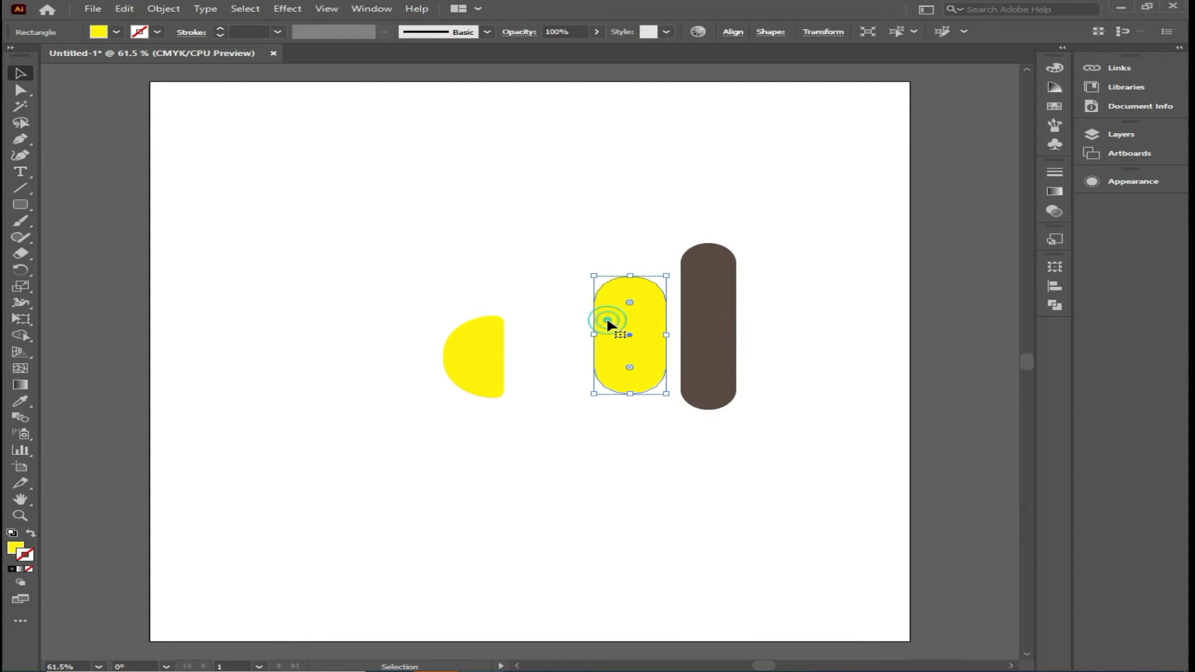
left_click(117, 32)
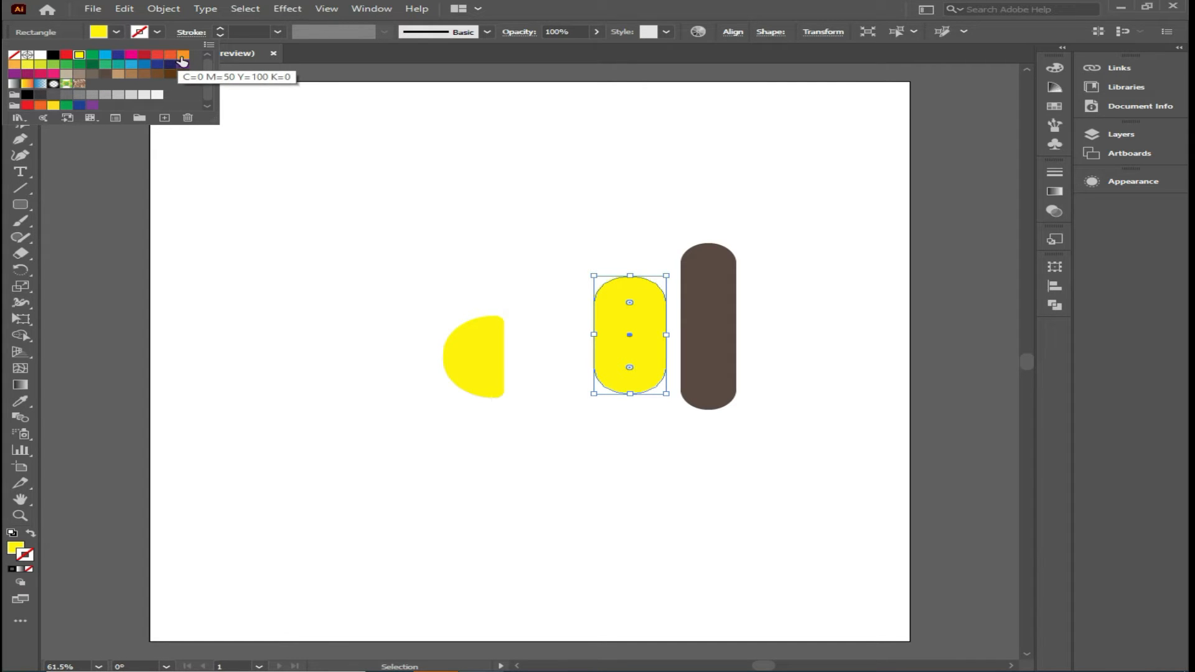
left_click(184, 61)
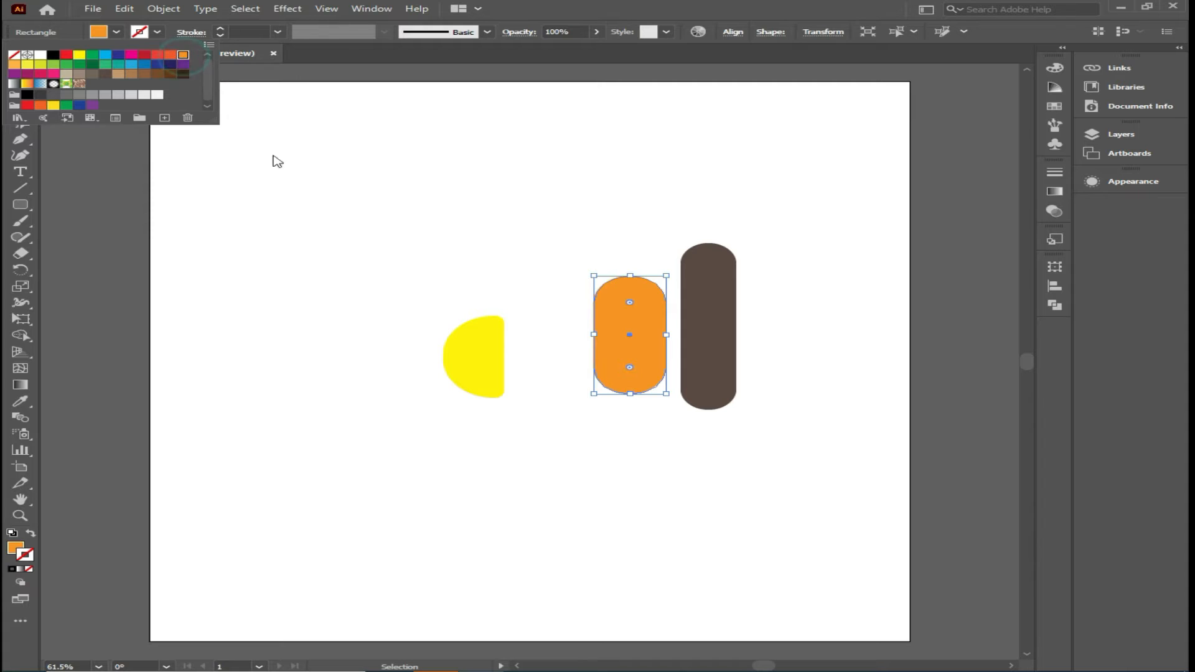
left_click(317, 183)
Fill the half-round shape on the left with dark red.
left_click(490, 361)
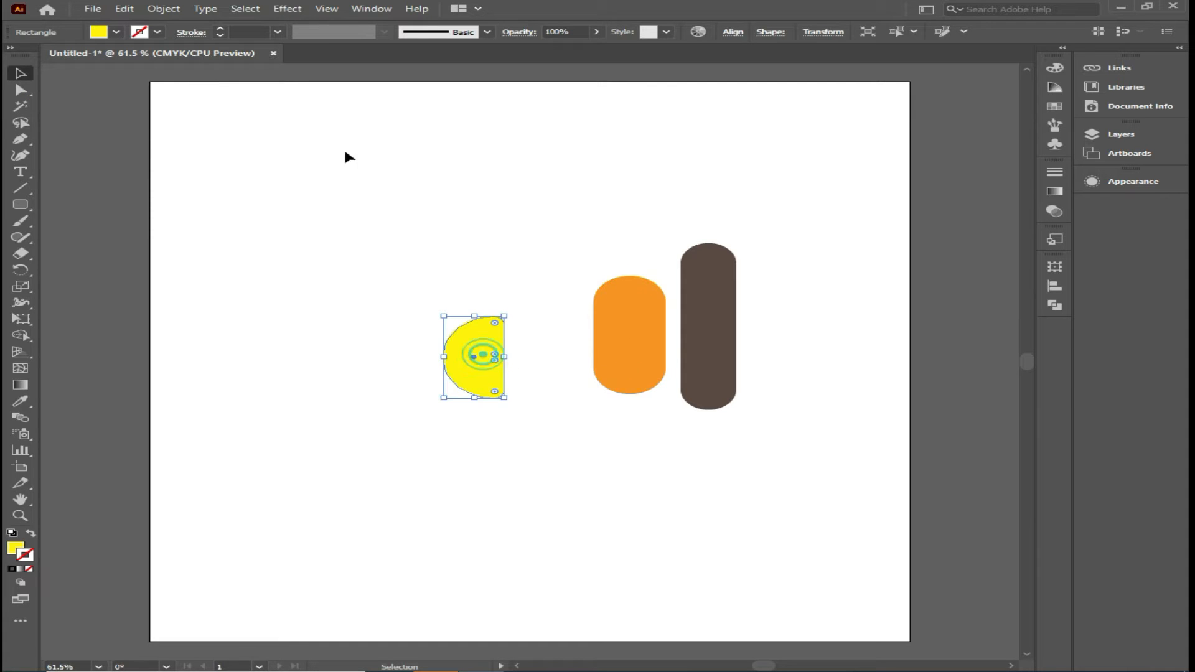
left_click(117, 33)
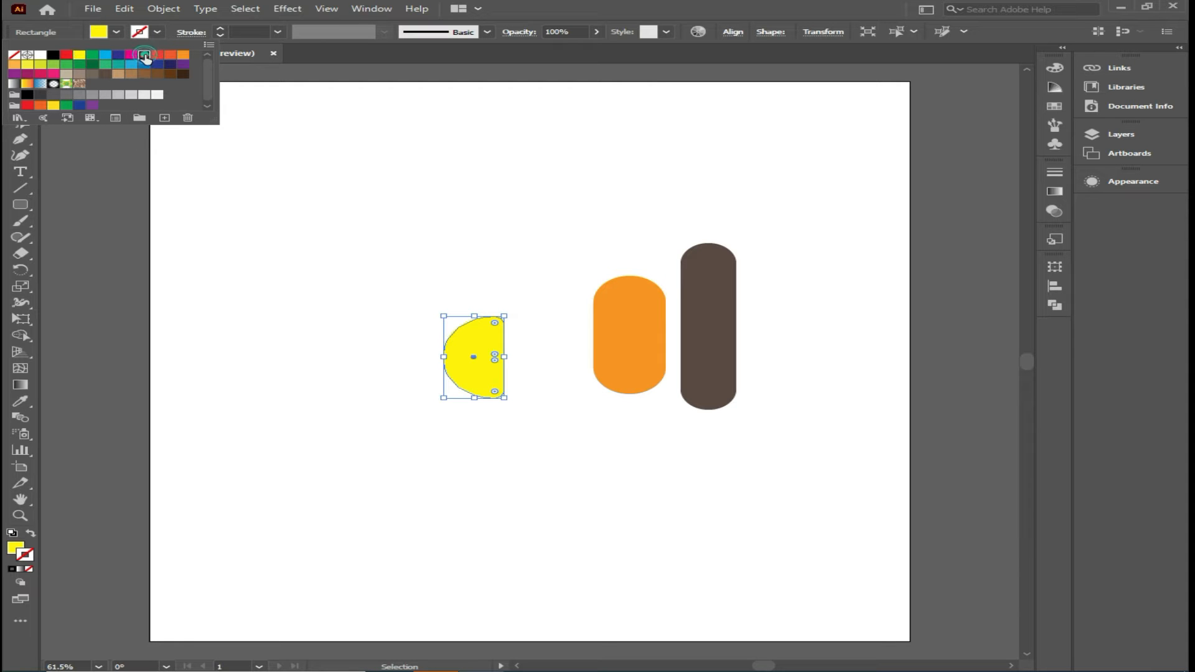
left_click(144, 55)
left_click(301, 274)
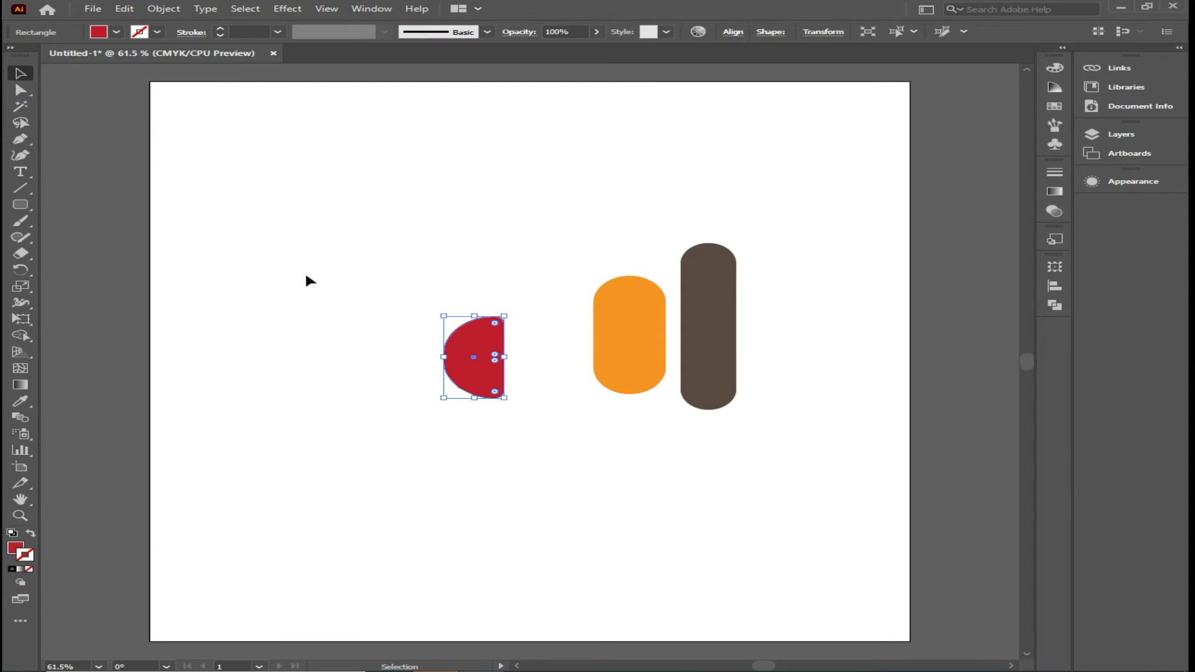
left_click(304, 271)
Align the three shapes on their vertical centers and distribute them evenly in the horizontal direction.
left_click_drag(387, 178, 785, 511)
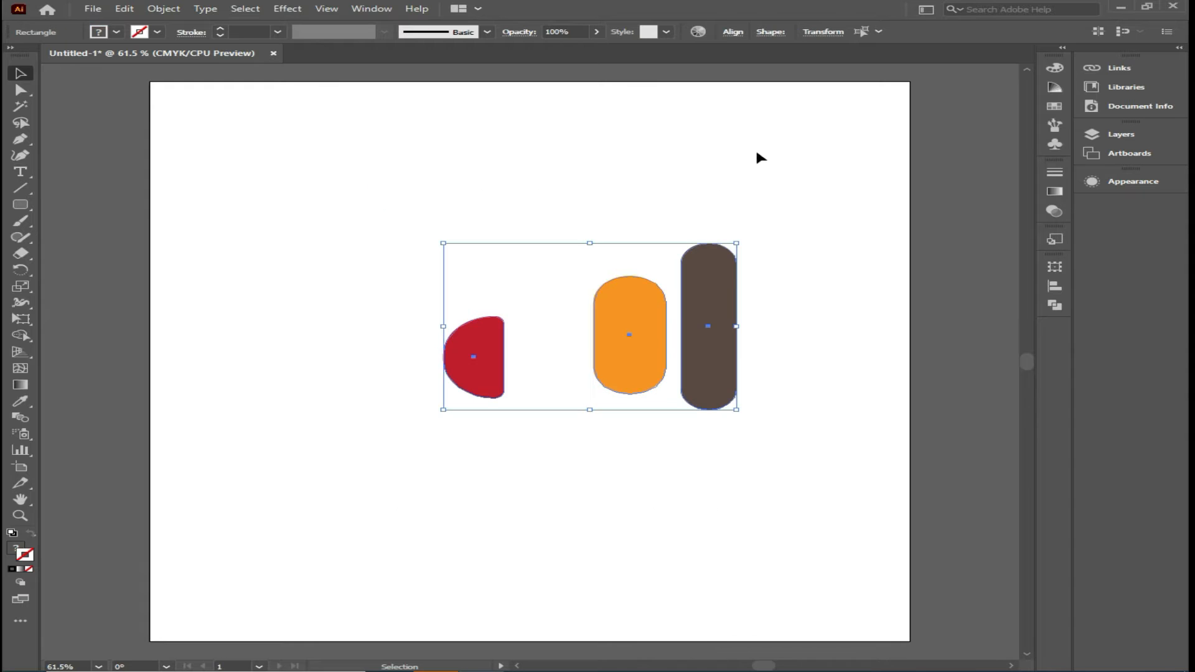
left_click(732, 35)
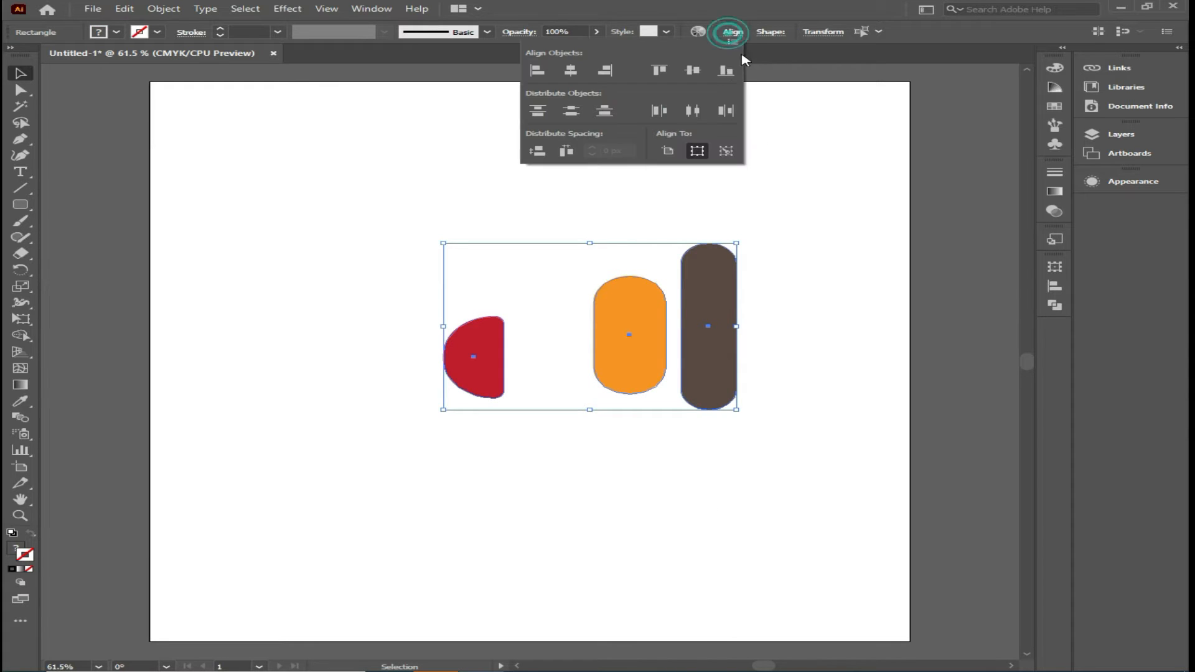
left_click(695, 73)
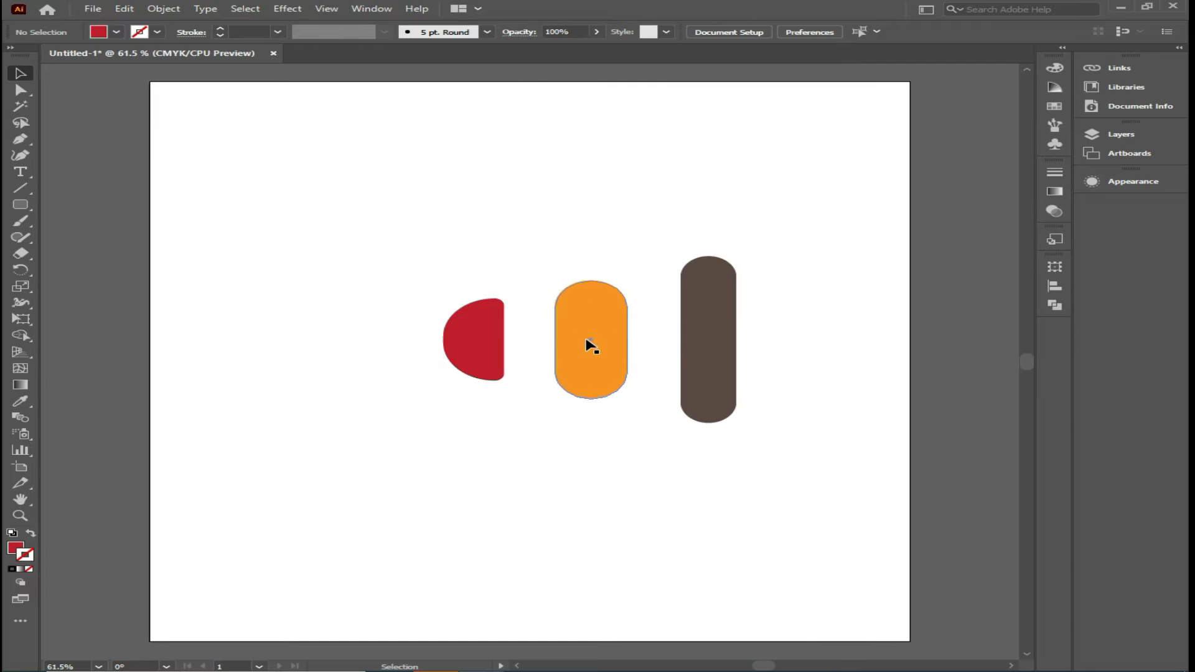
Move the orange shape to overlap the grayish brown one, and the red shape to overlap the orange one.
left_click_drag(591, 342, 671, 340)
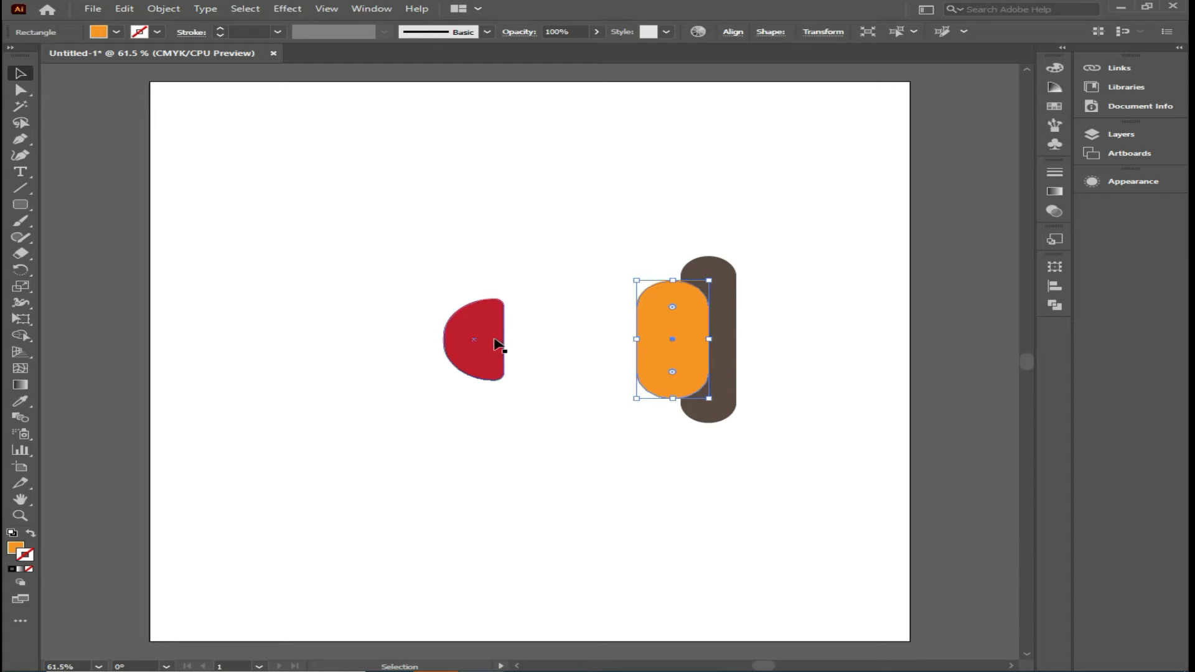
left_click_drag(496, 344, 642, 340)
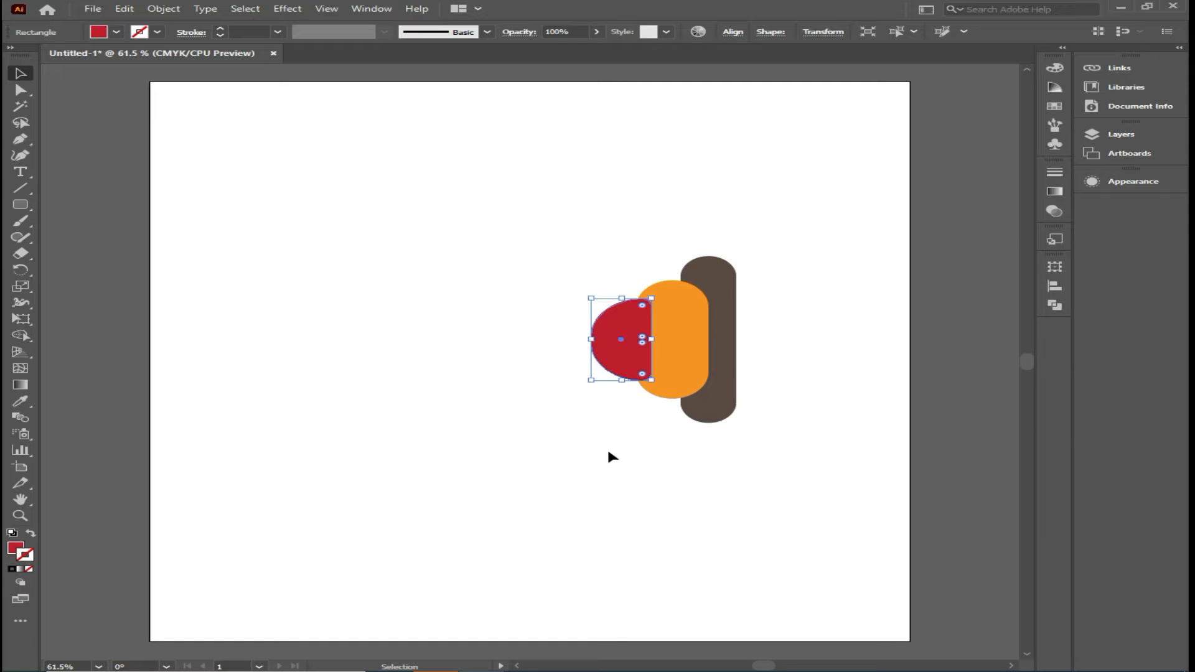
left_click(628, 450)
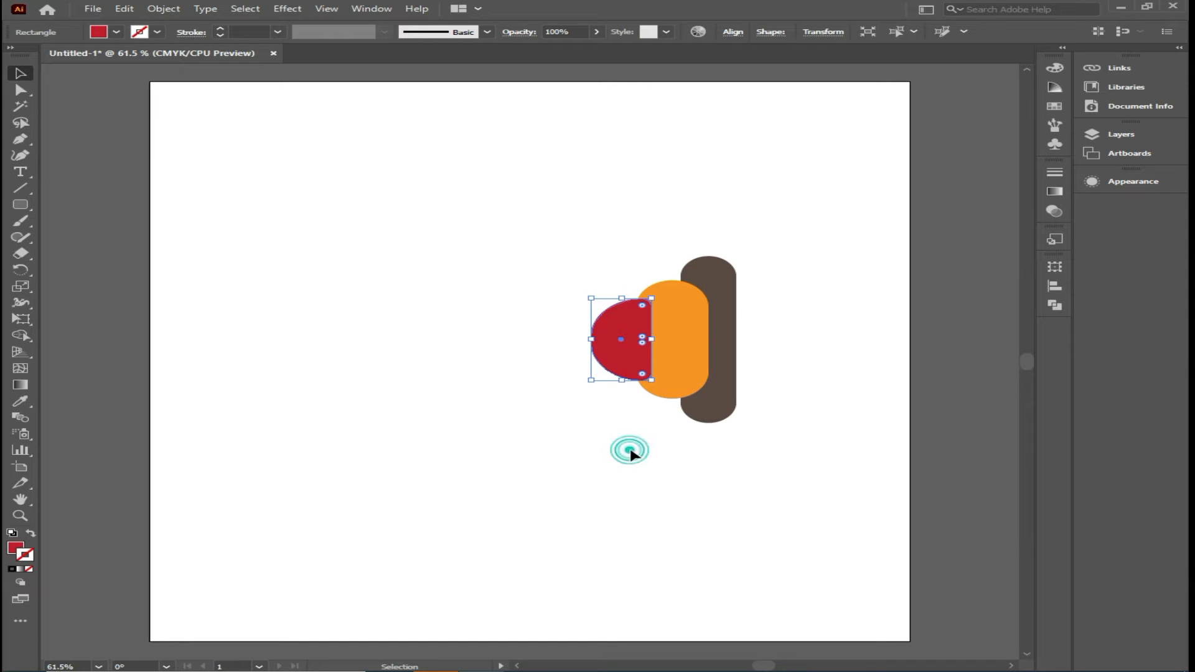
Bring the orange shape to the front, and bring the grayish brown shape to the front above it.
left_click(681, 377)
right_click(682, 382)
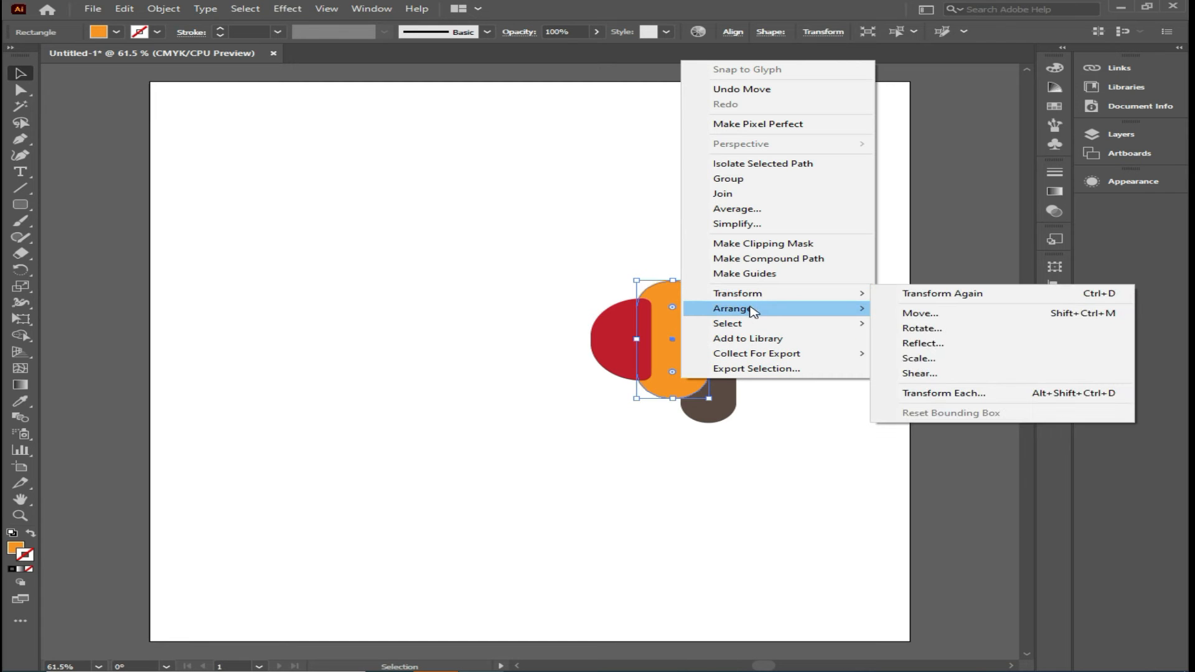
mouse_move(838, 310)
left_click(936, 309)
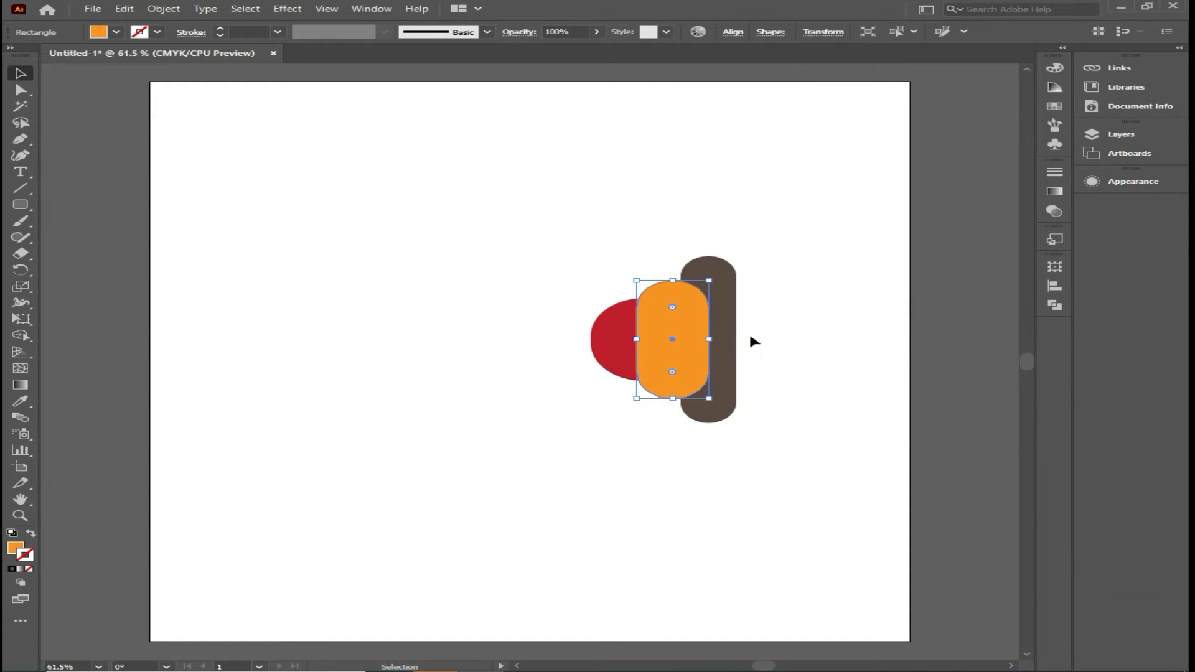
left_click(720, 342)
right_click(720, 342)
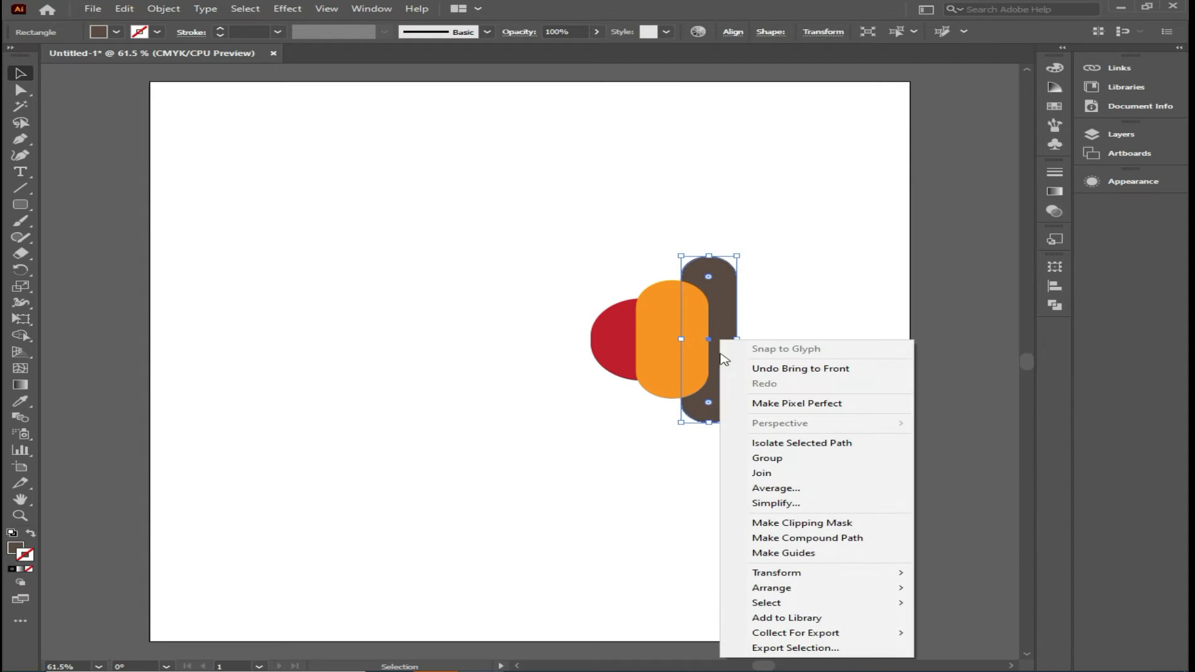
mouse_move(809, 590)
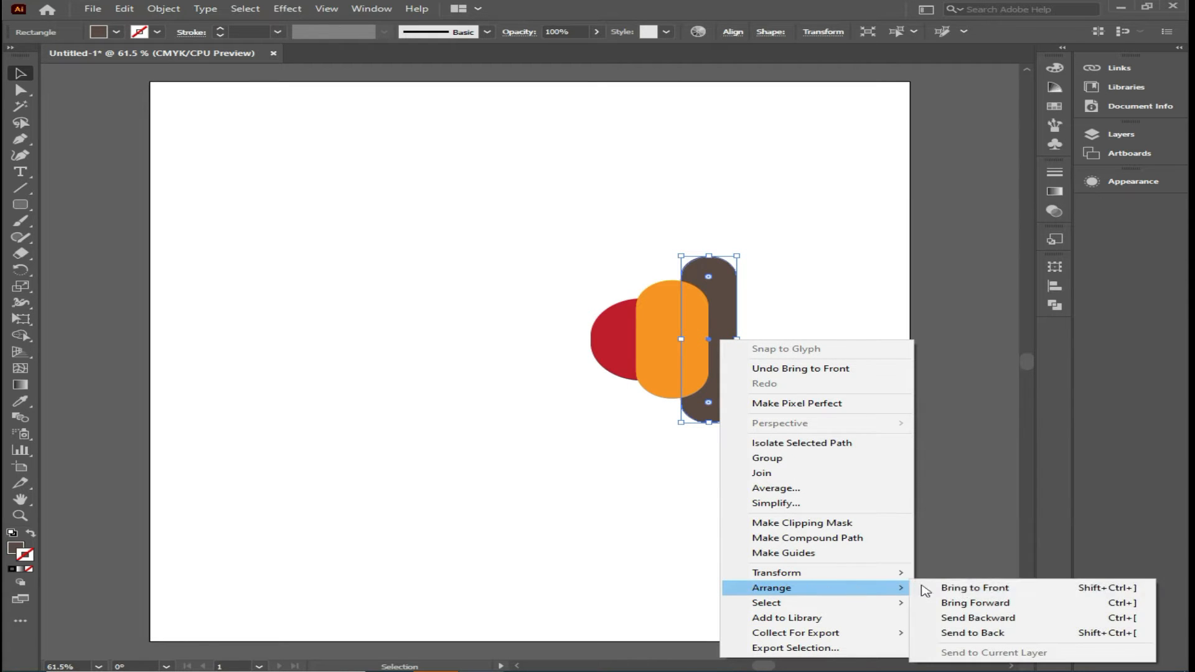
left_click(977, 588)
left_click(840, 346)
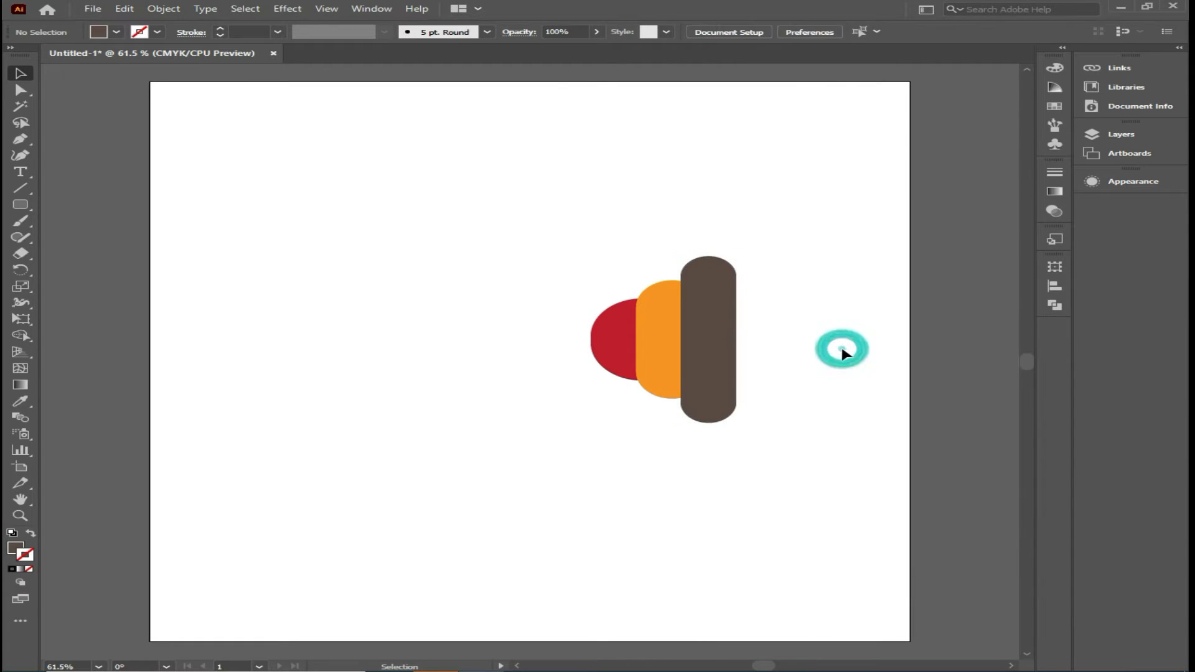
left_click_drag(489, 220, 505, 293)
Draw a small, tall, narrow rounded rectangle on the orange shape, near its edge with the red shape.
left_click(21, 206)
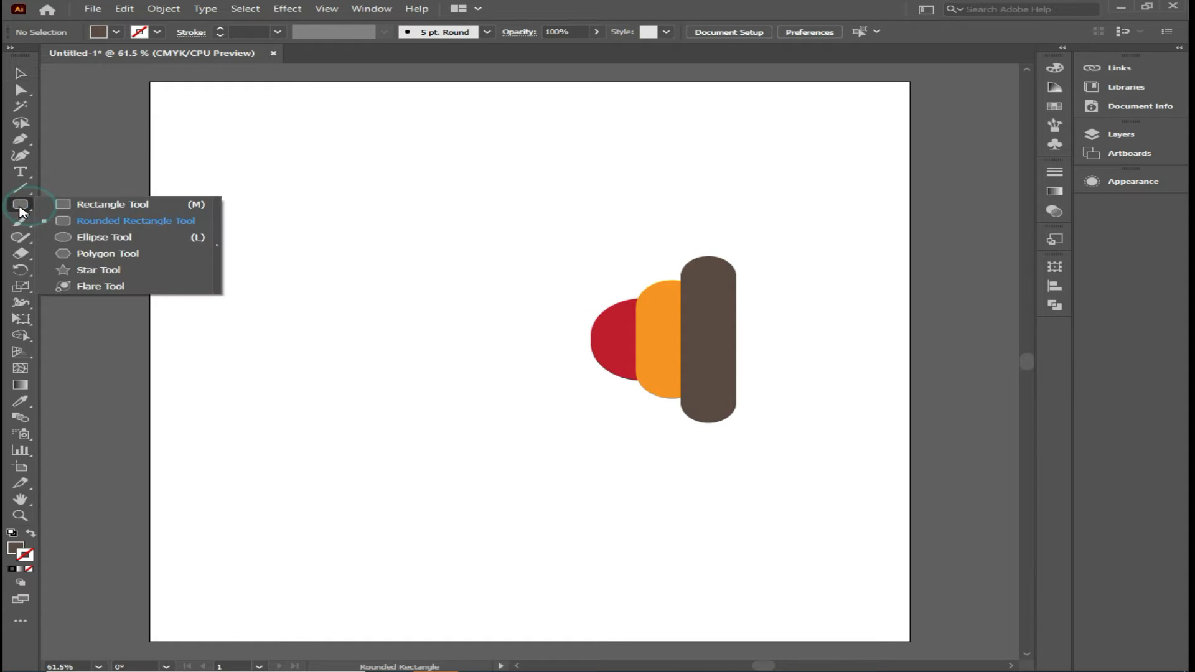
left_click(92, 219)
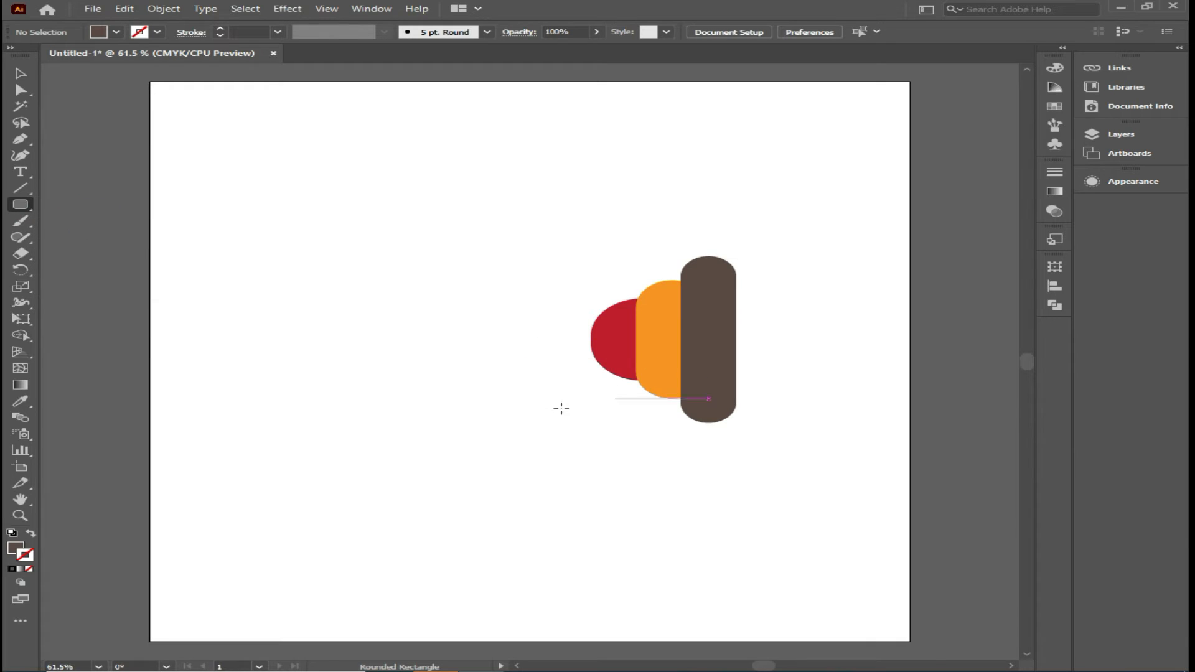
scroll(592, 386, "up", 1)
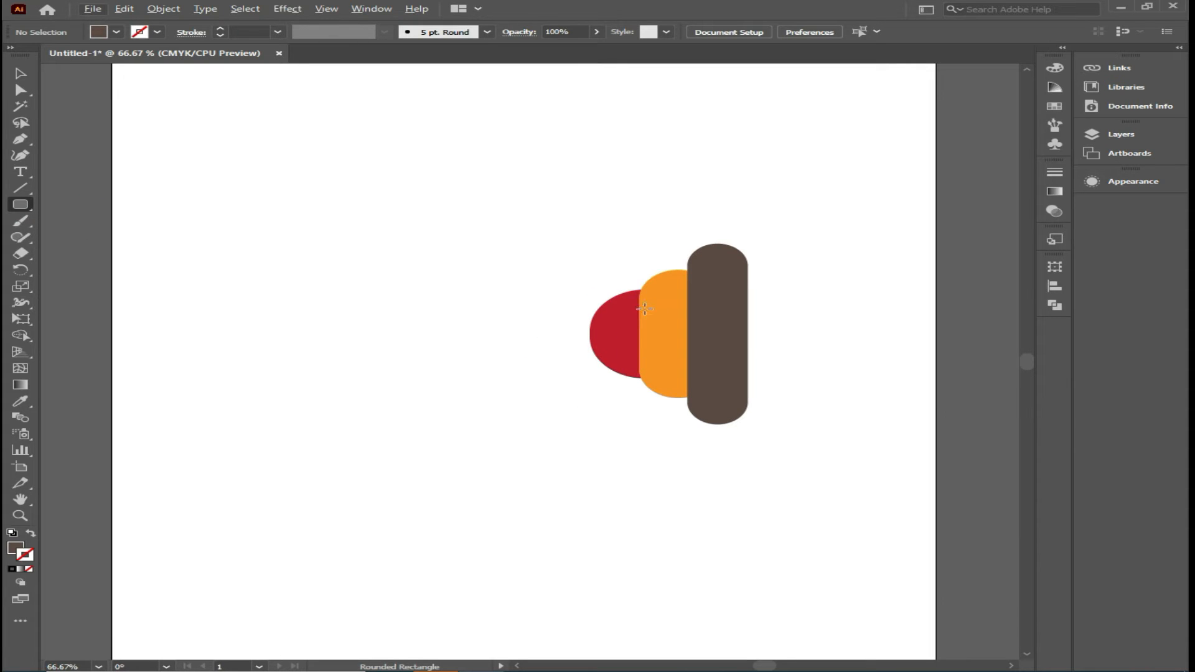
left_click_drag(644, 312, 660, 369)
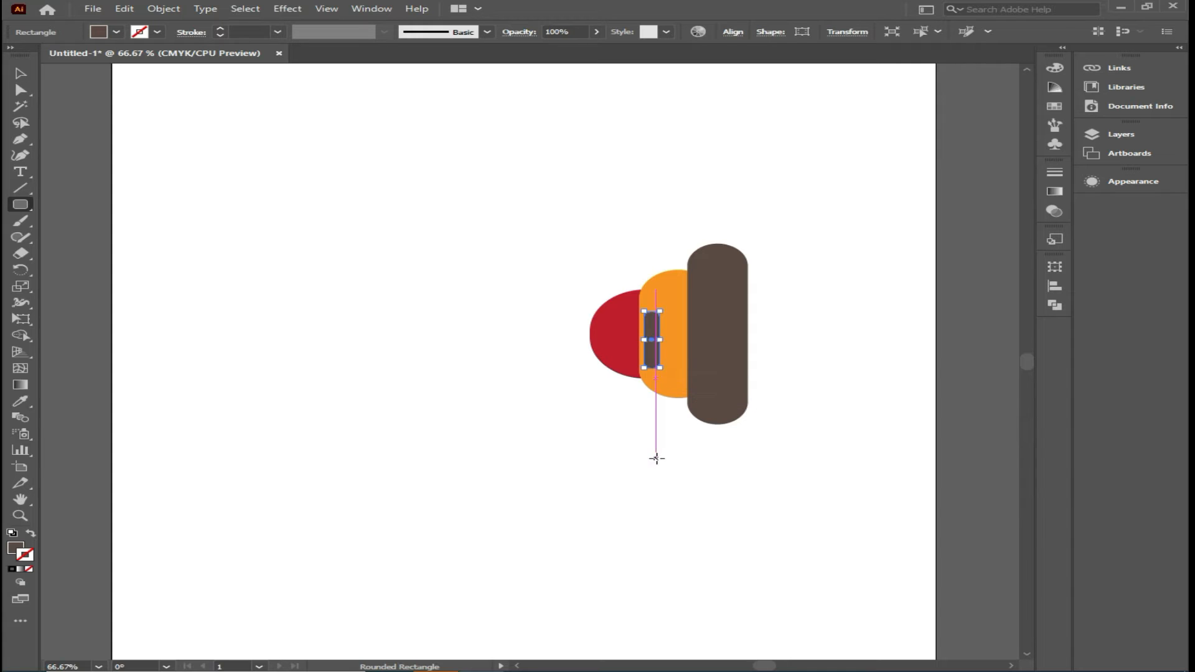
Remove the fill of the small rounded rectangle and give it a white stroke.
left_click(117, 32)
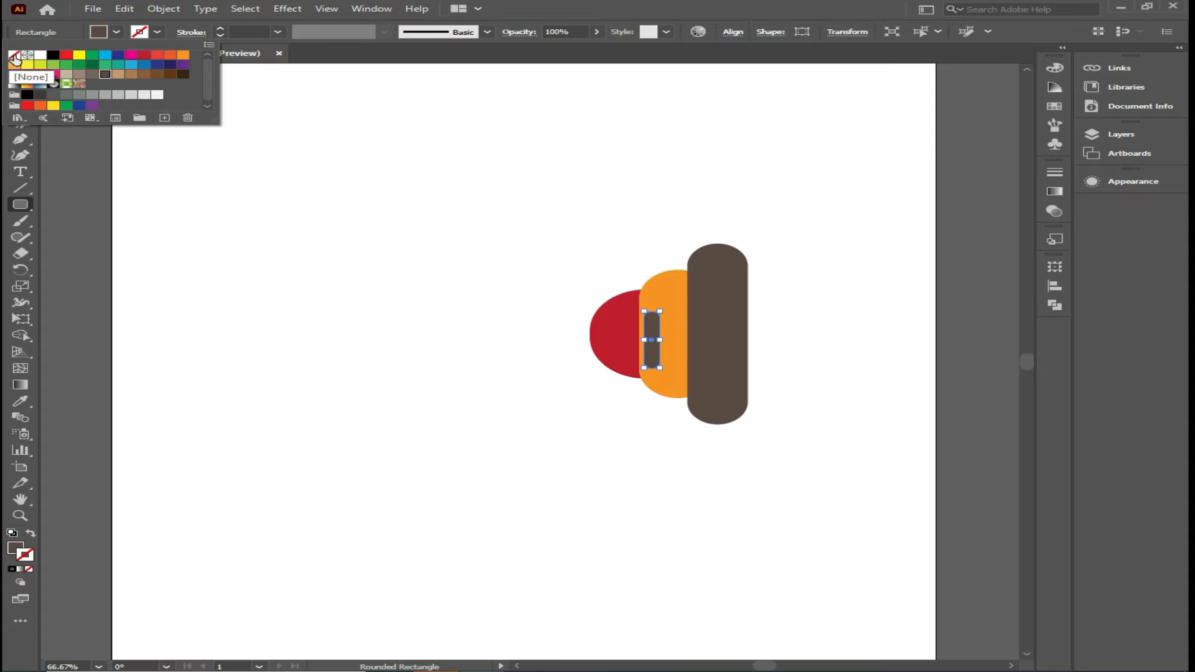
left_click(14, 55)
left_click(157, 32)
left_click(157, 32)
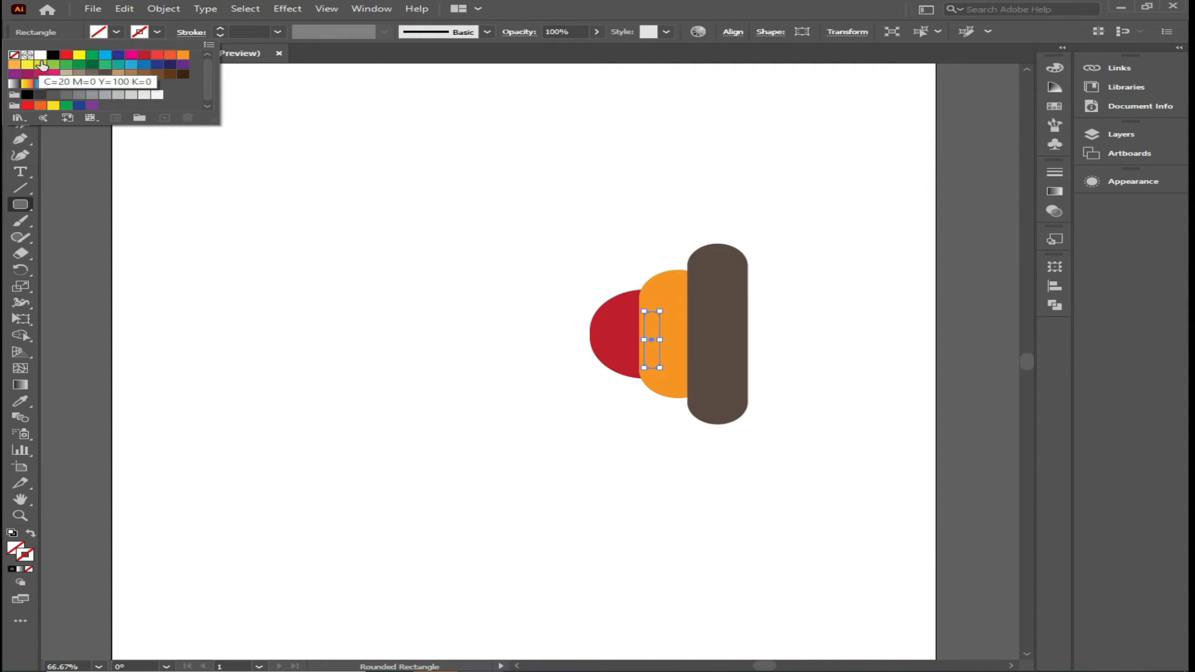
left_click(44, 62)
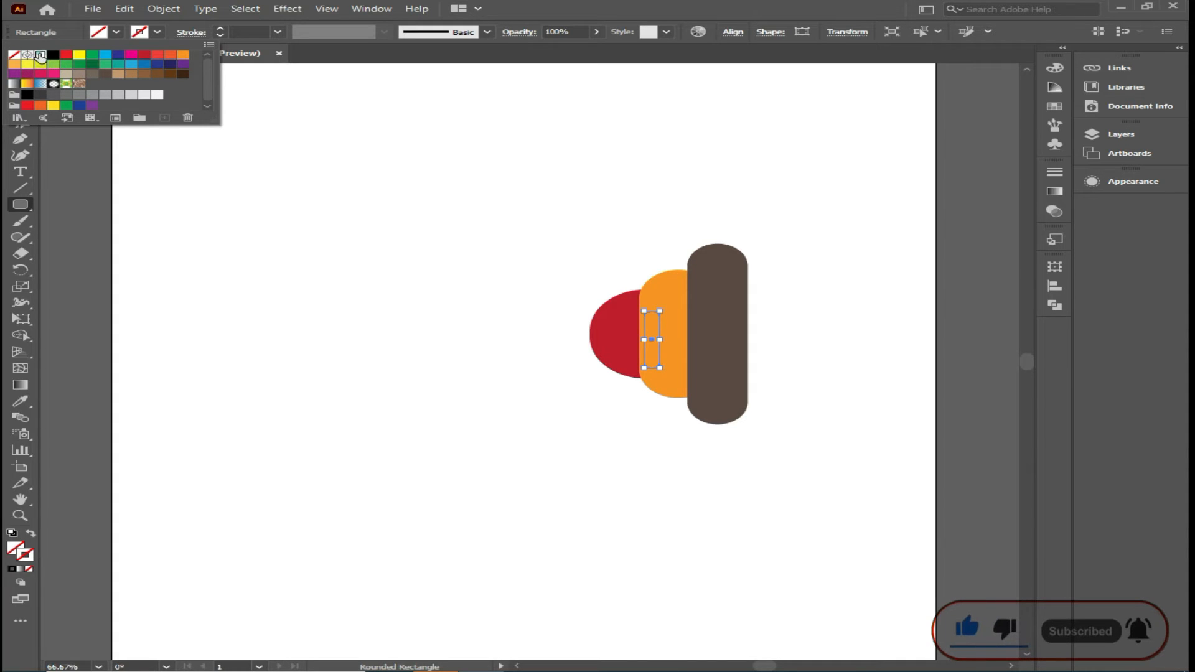
left_click(40, 55)
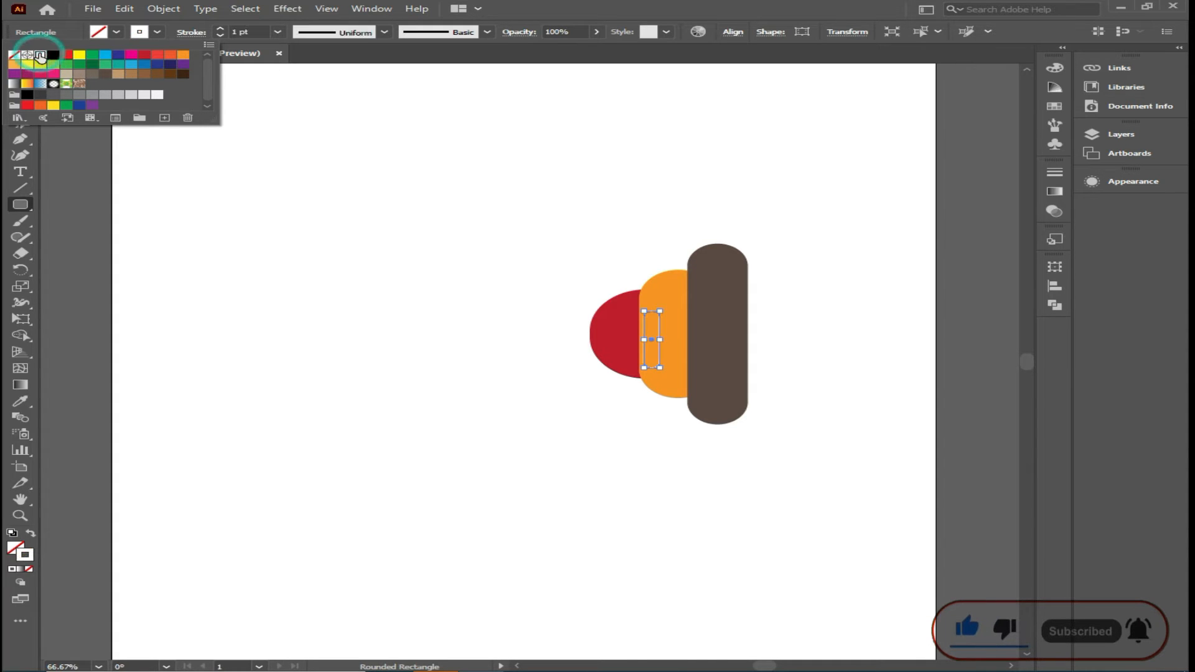
Set the stroke weight of the small rounded rectangle to 5 pt.
left_click(220, 33)
left_click(221, 33)
left_click(221, 32)
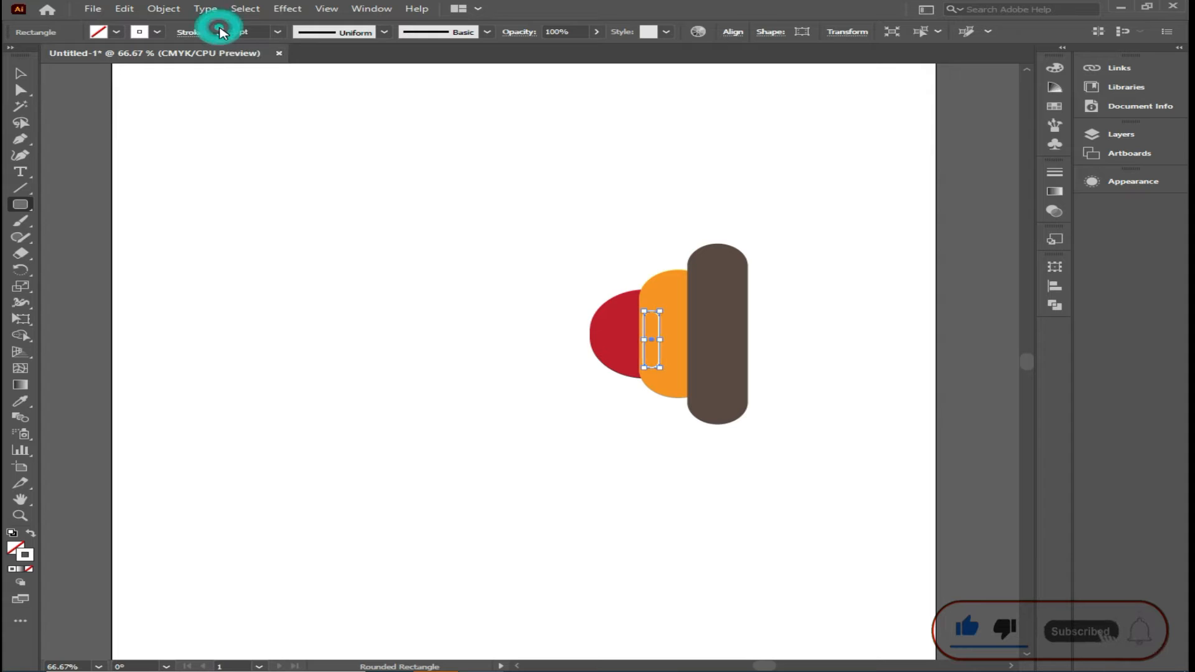
left_click(221, 32)
left_click(221, 32)
left_click(221, 33)
left_click(221, 32)
left_click(221, 32)
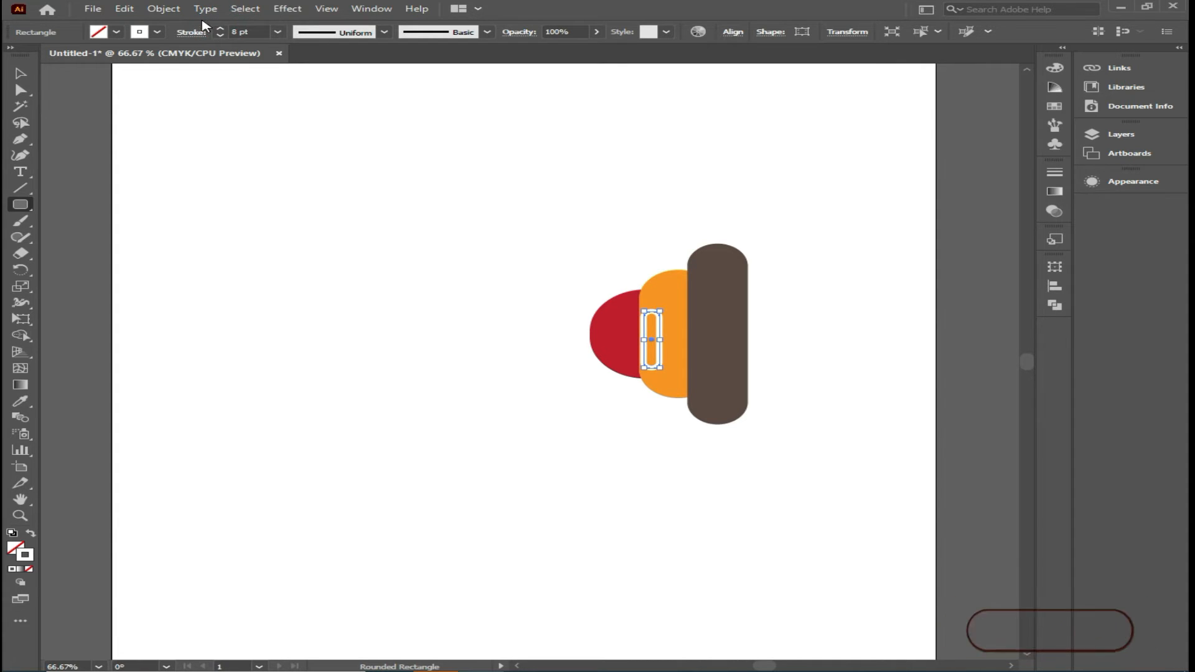
left_click(222, 36)
left_click(222, 37)
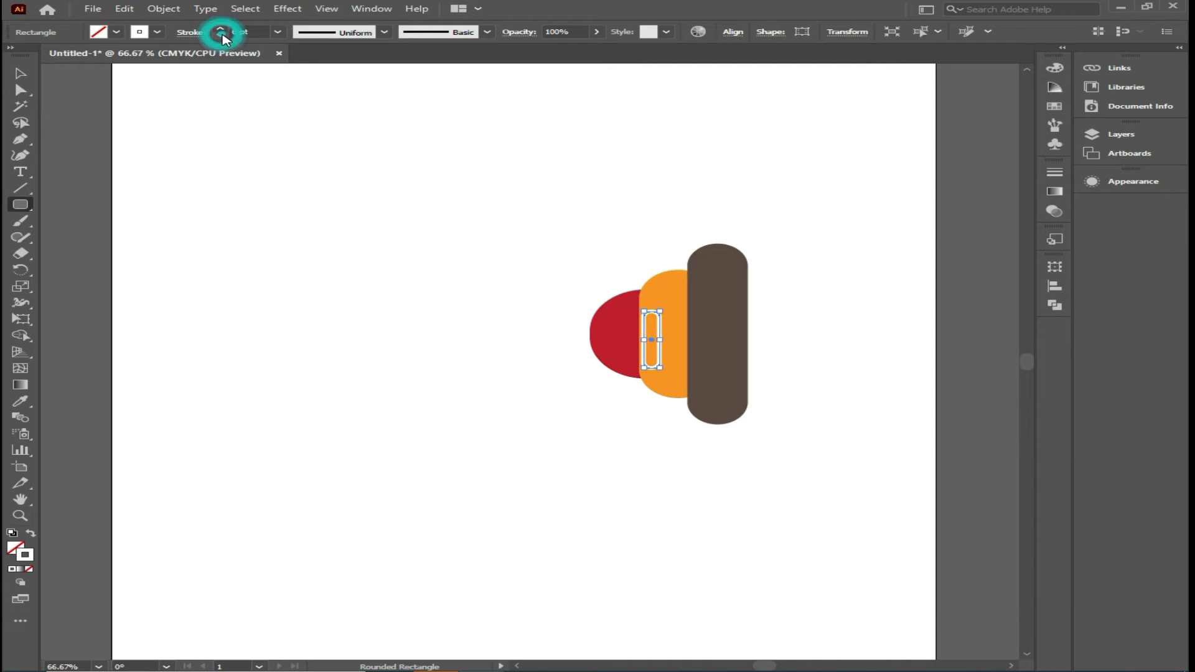
left_click(222, 37)
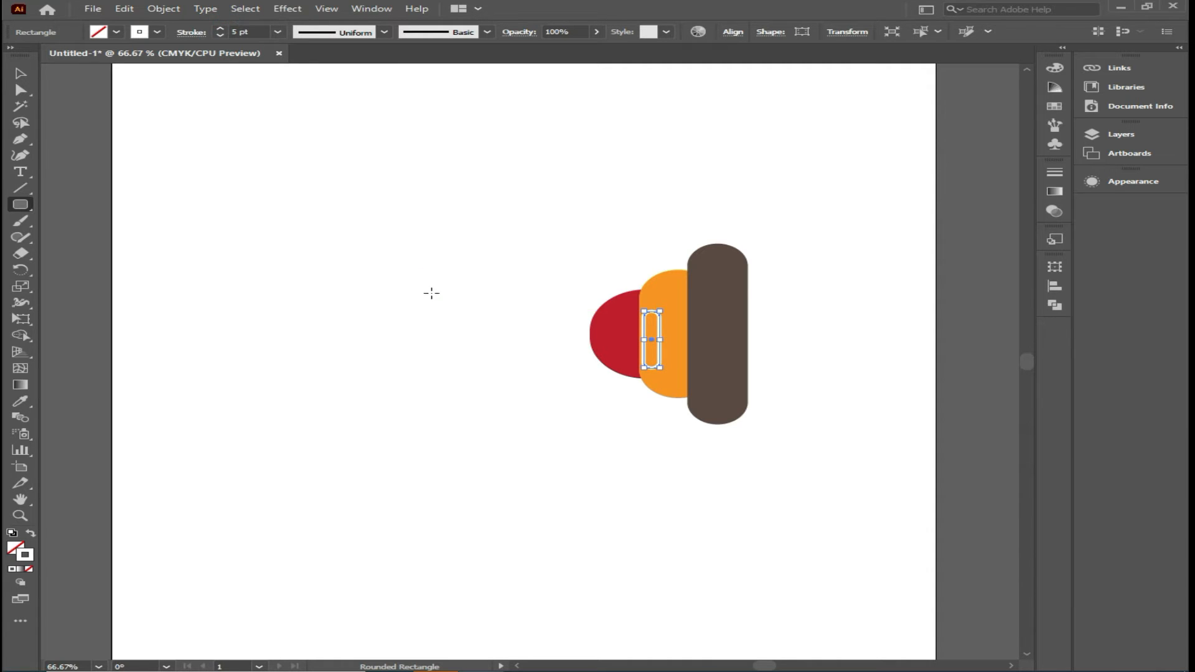
Shift the white rounded outline slightly to the right, away from the orange shape's edge with the red shape.
left_click(21, 74)
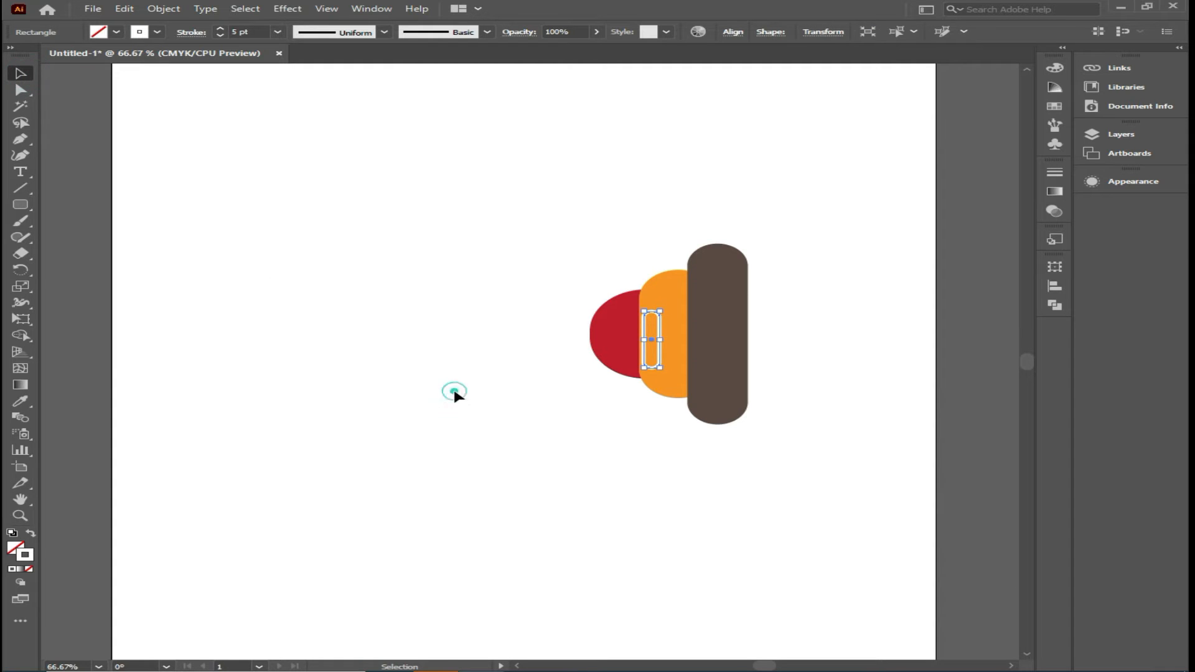
left_click(660, 341)
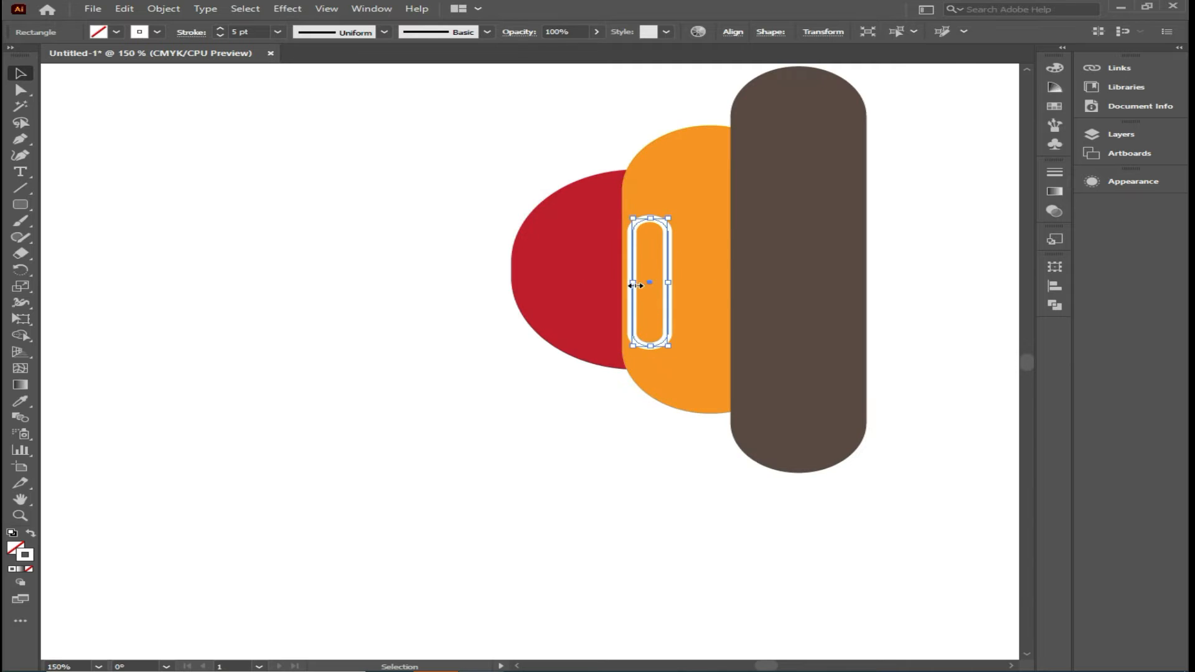
left_click_drag(635, 282, 667, 284)
left_click(294, 271)
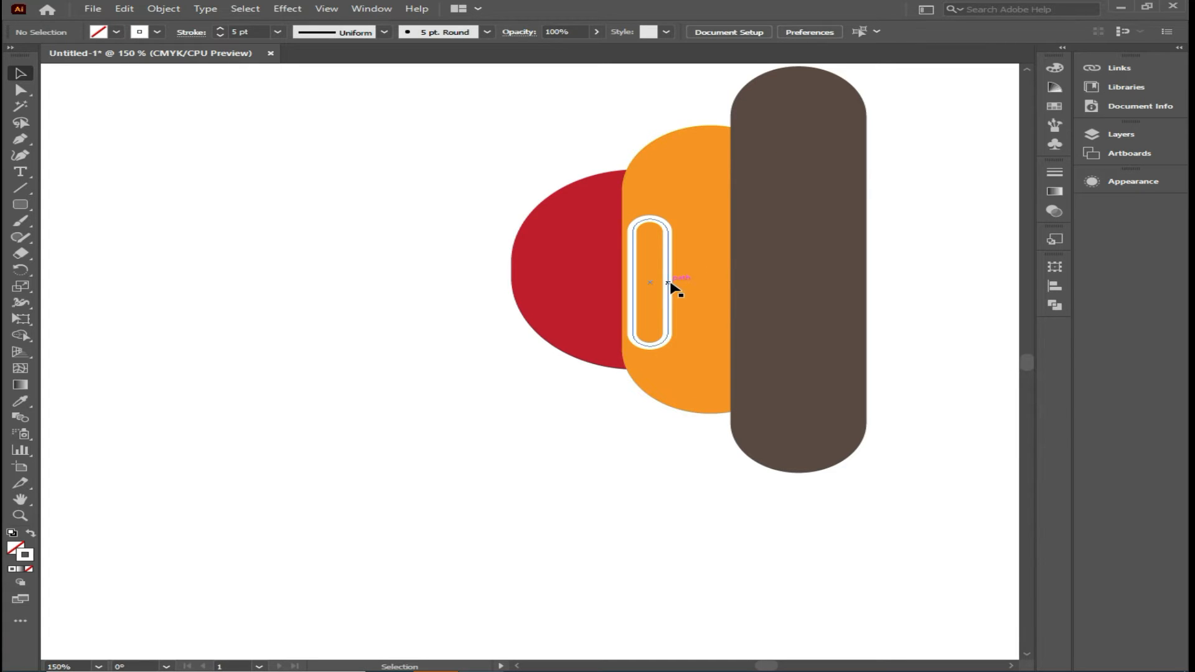
left_click_drag(674, 287, 685, 286)
left_click(584, 381)
Align the white outline and the three colored shapes on their vertical centers, using the grayish brown shape as key object.
left_click_drag(480, 121, 896, 523)
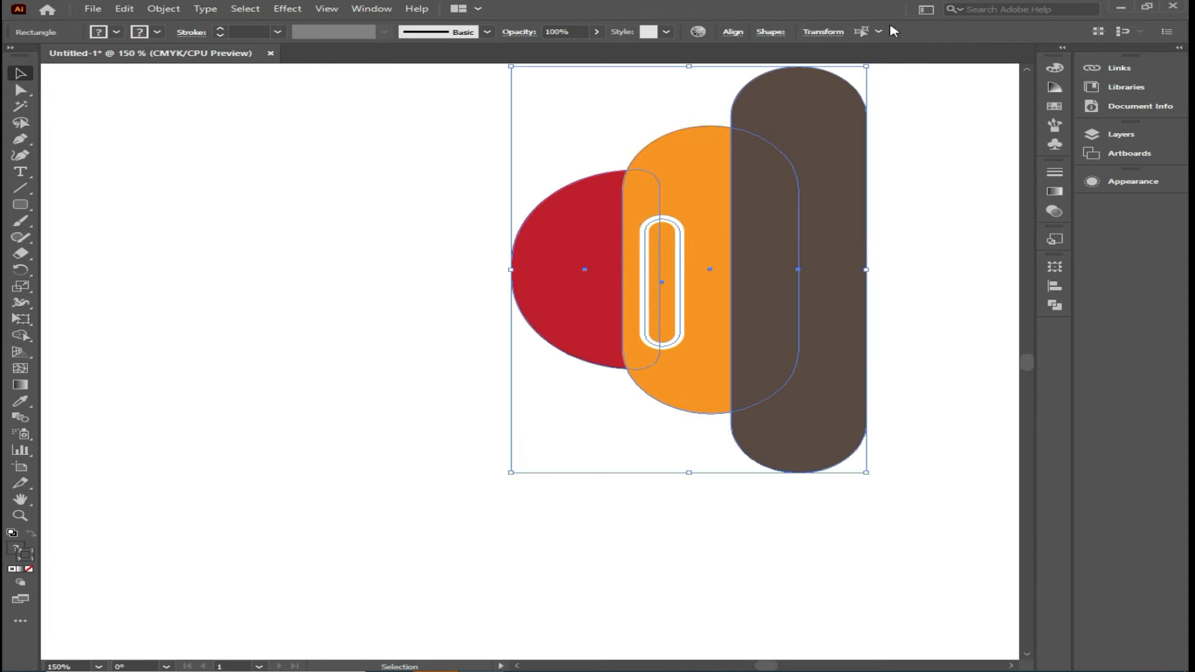
left_click(733, 33)
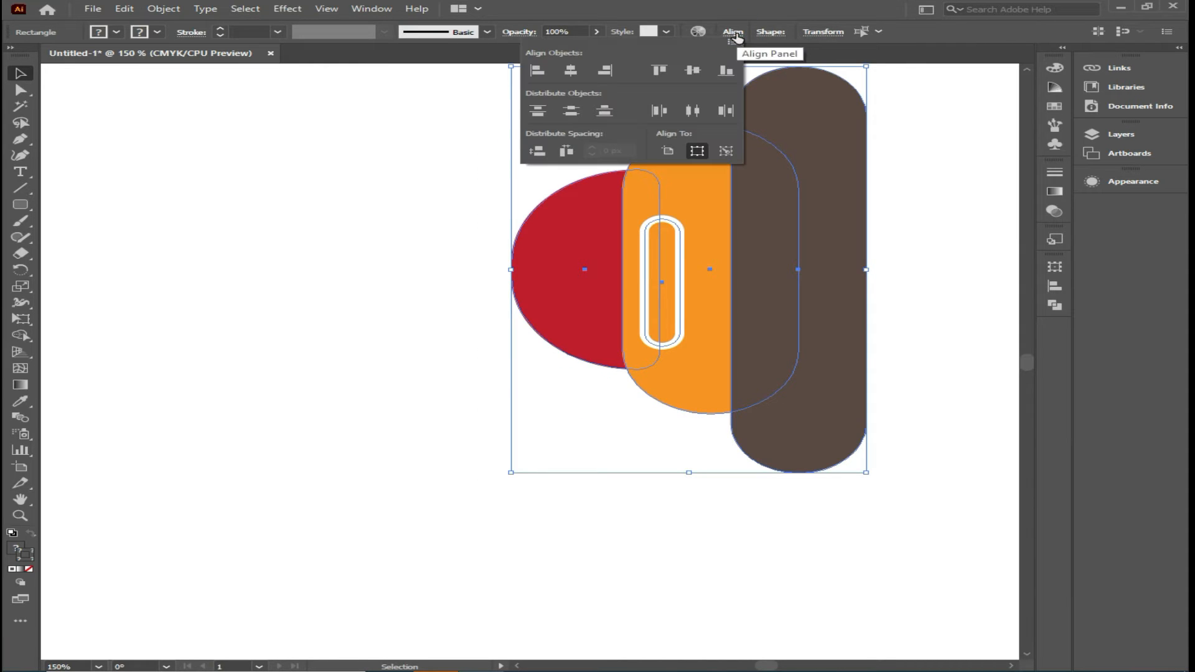
left_click(928, 155)
left_click(853, 156)
left_click(735, 34)
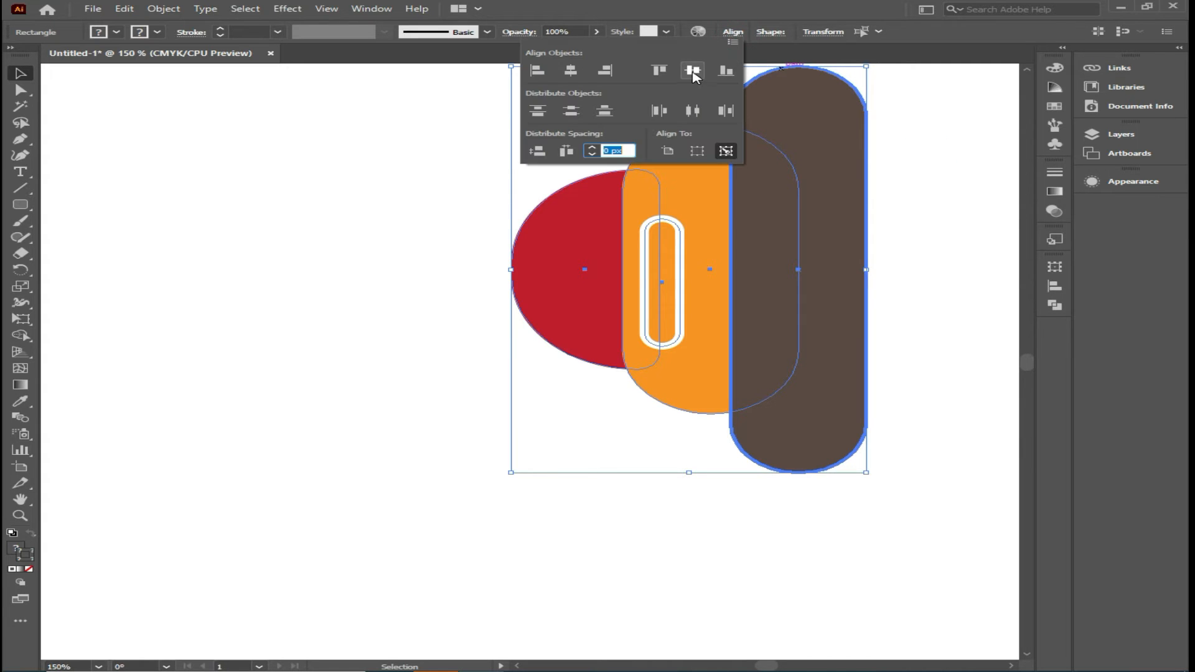
left_click(692, 70)
left_click(910, 199)
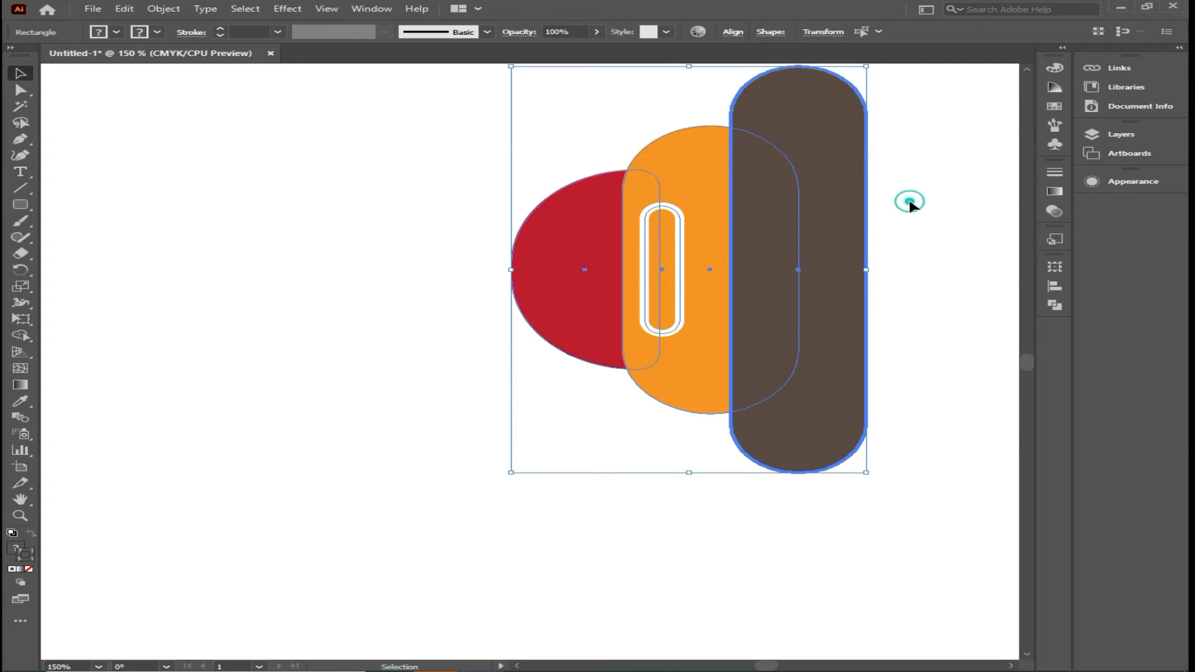
left_click(909, 196)
Group the three colored shapes with the white outline and move the group to the left part of the artboard.
scroll(875, 223, "down", 2)
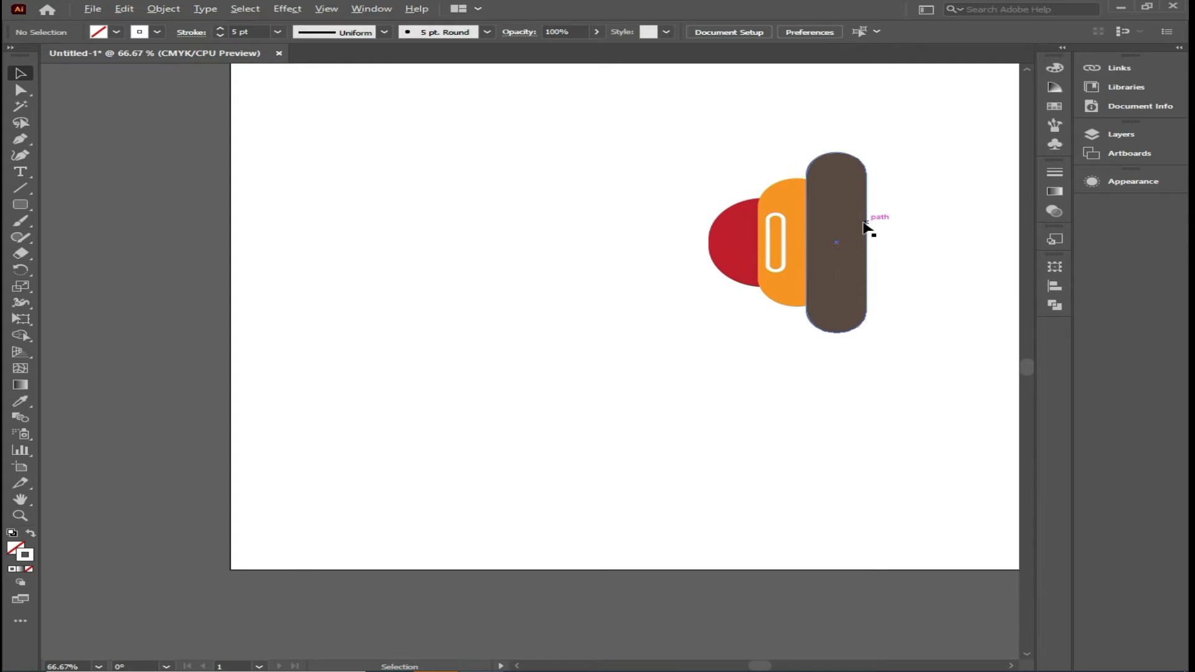
left_click_drag(667, 181, 835, 267)
right_click(834, 248)
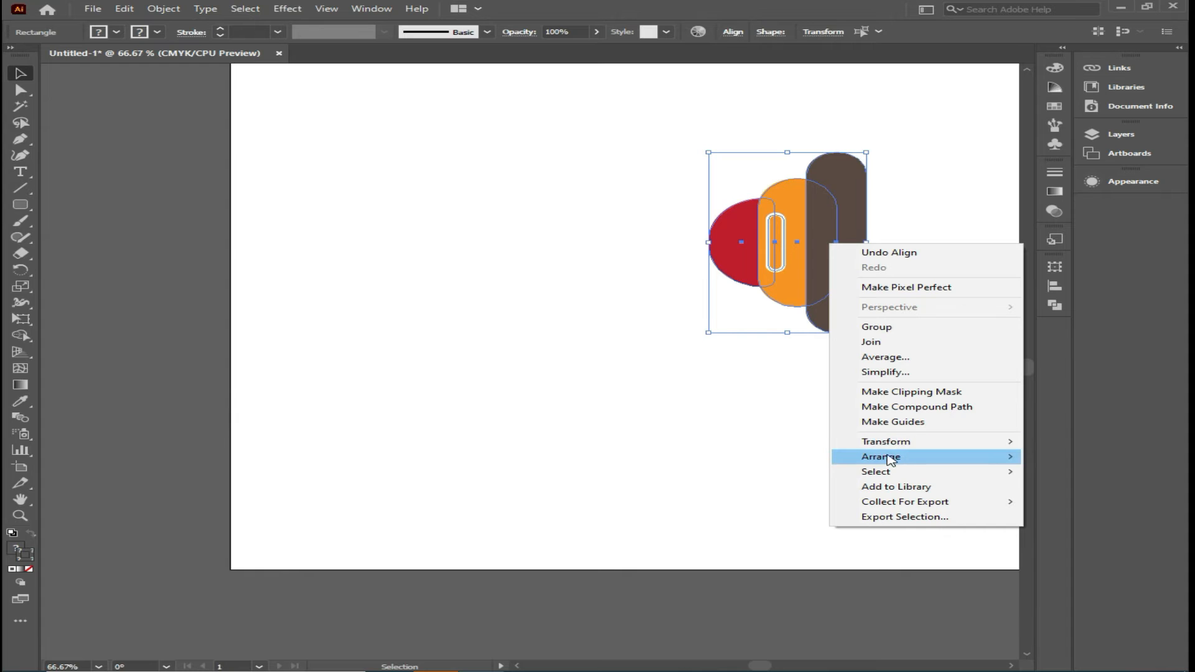
left_click(888, 327)
left_click_drag(850, 258, 502, 297)
left_click(601, 401)
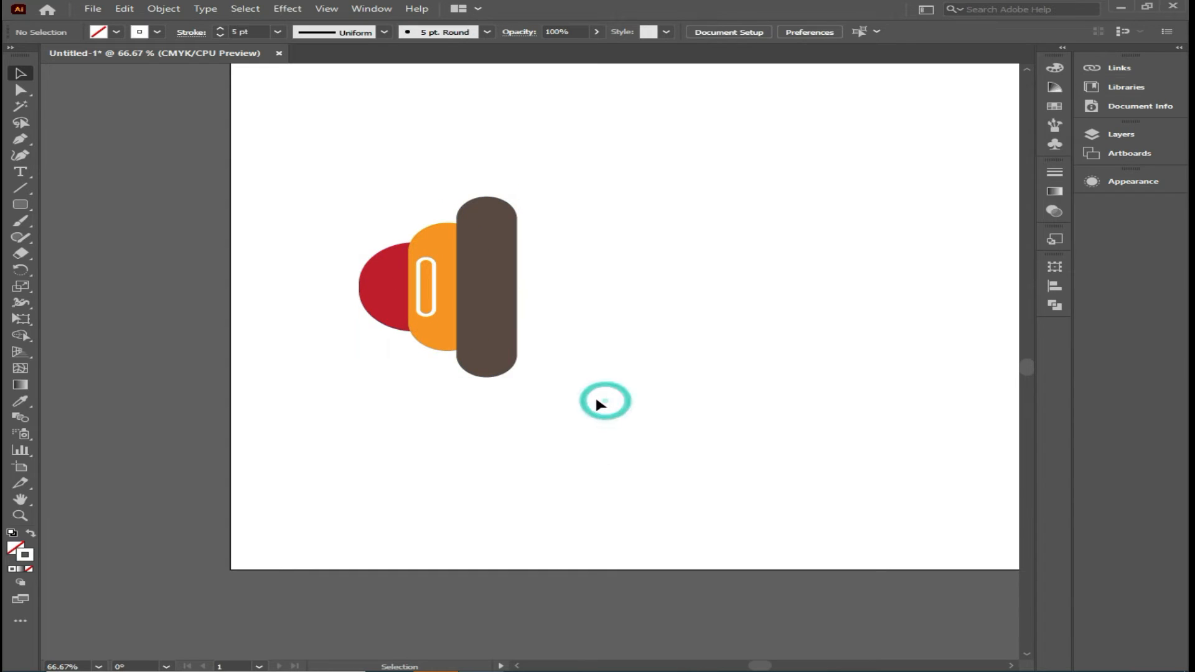
Create a copy of the group reflected across the vertical axis and move it to the right part of the artboard.
left_click(493, 308)
right_click(495, 311)
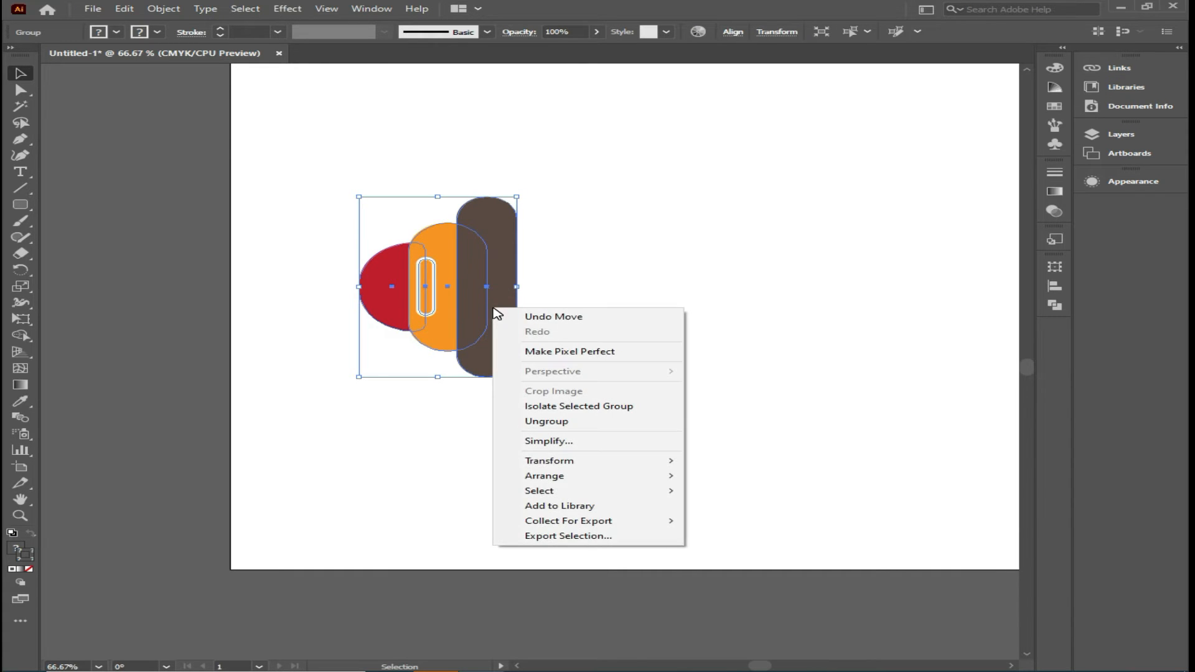
mouse_move(603, 462)
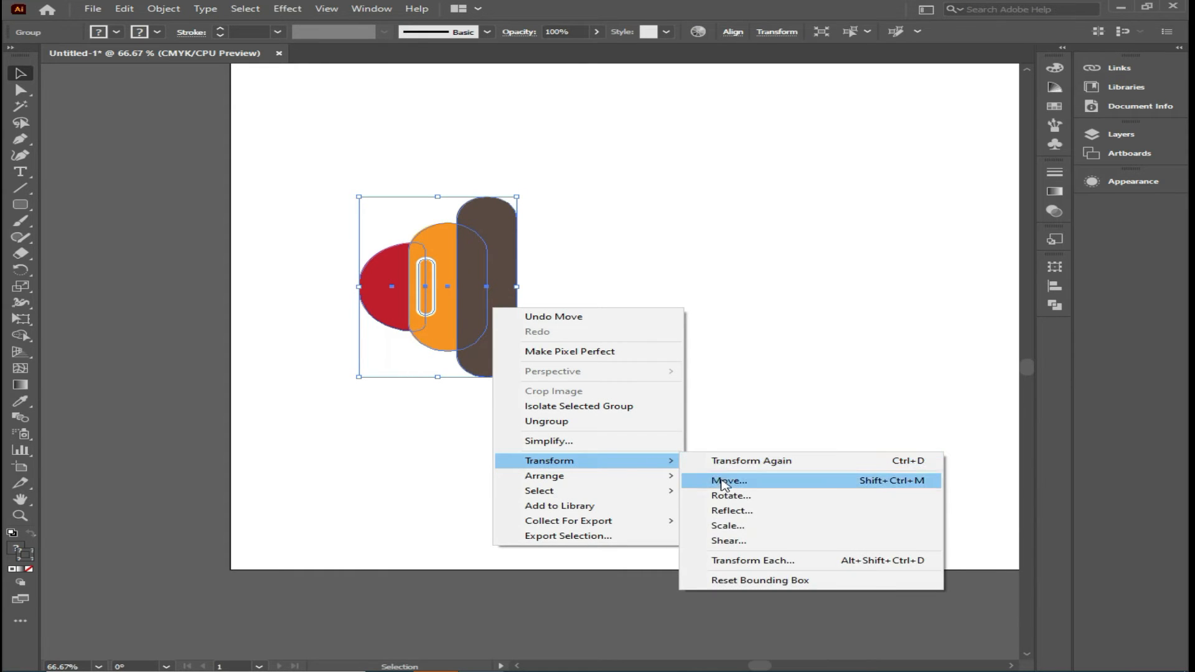
left_click(747, 512)
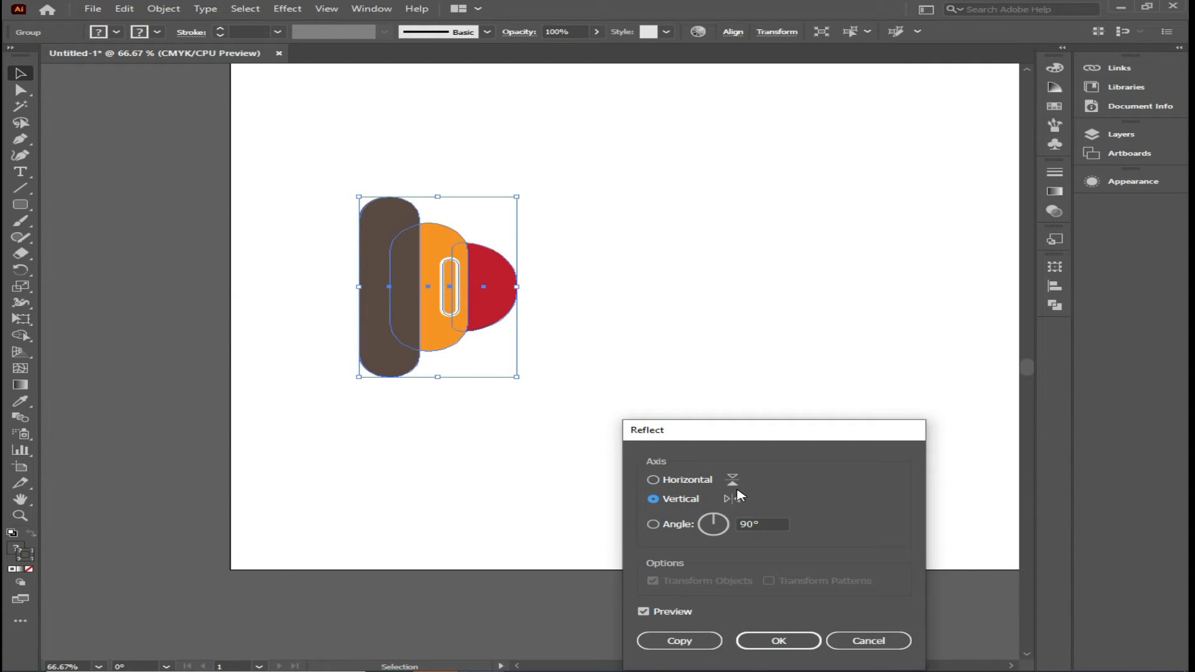
left_click(680, 641)
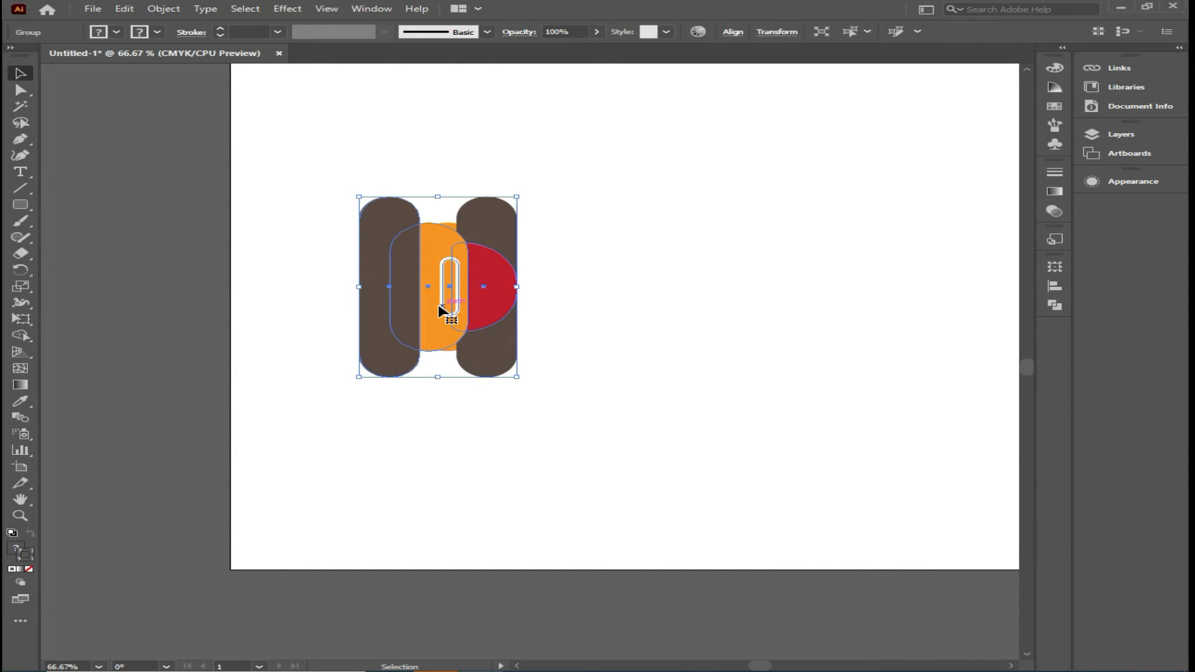
left_click_drag(438, 304, 909, 310)
left_click(715, 455)
Move both mirrored groups together down to the lower part of the artboard.
left_click_drag(305, 155, 904, 478)
left_click_drag(867, 363, 832, 493)
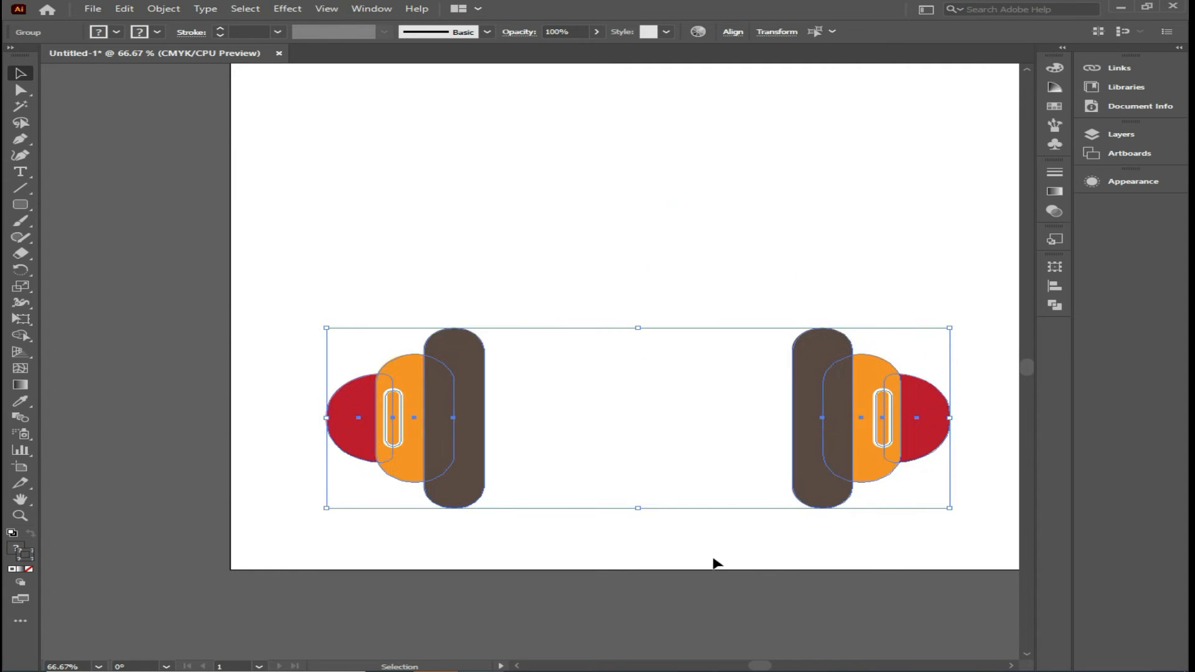
Deselect the mirrored groups and draw a large unfilled ellipse across them, stretching its top and sides so it spans the outer red shapes.
right_click(463, 458)
left_click(480, 335)
left_click(629, 445)
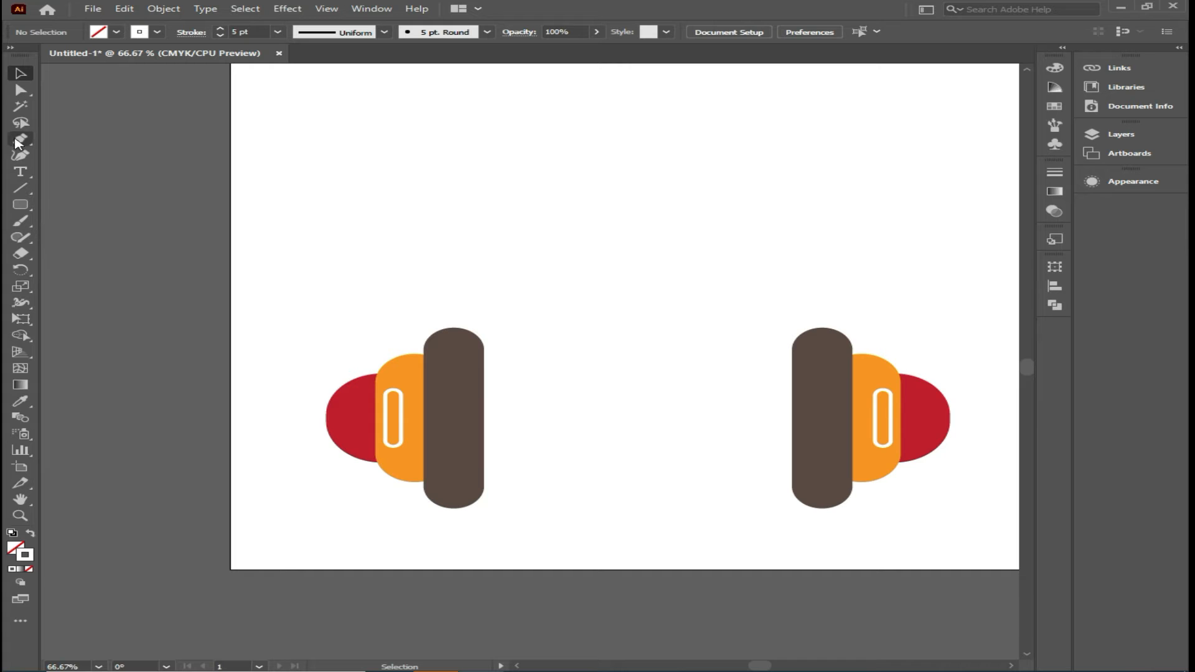
left_click(20, 204)
left_click(79, 237)
left_click_drag(329, 454, 930, 539)
left_click(28, 75)
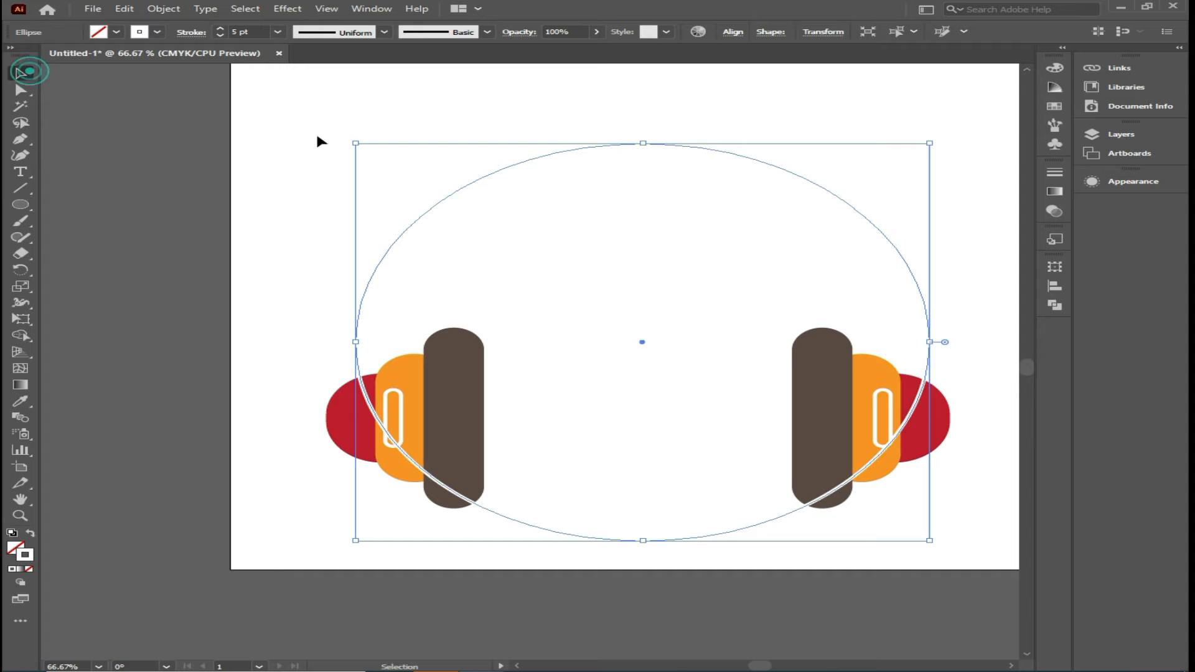
left_click_drag(643, 144, 630, 93)
left_click_drag(355, 318, 335, 317)
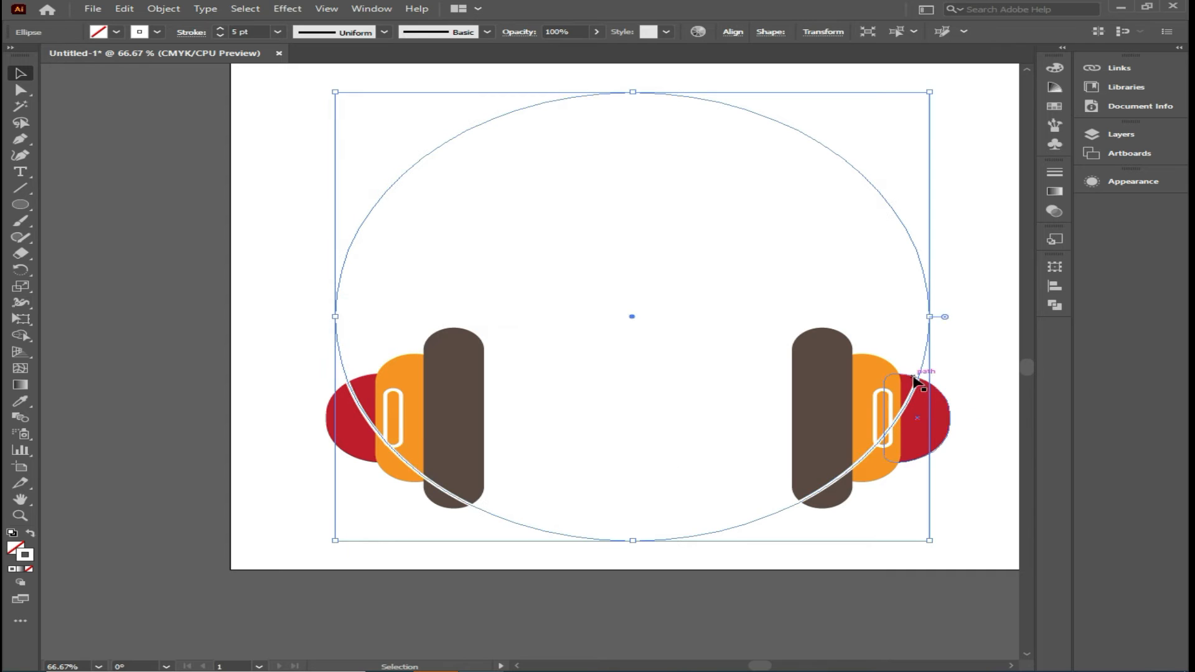
left_click_drag(930, 316, 938, 316)
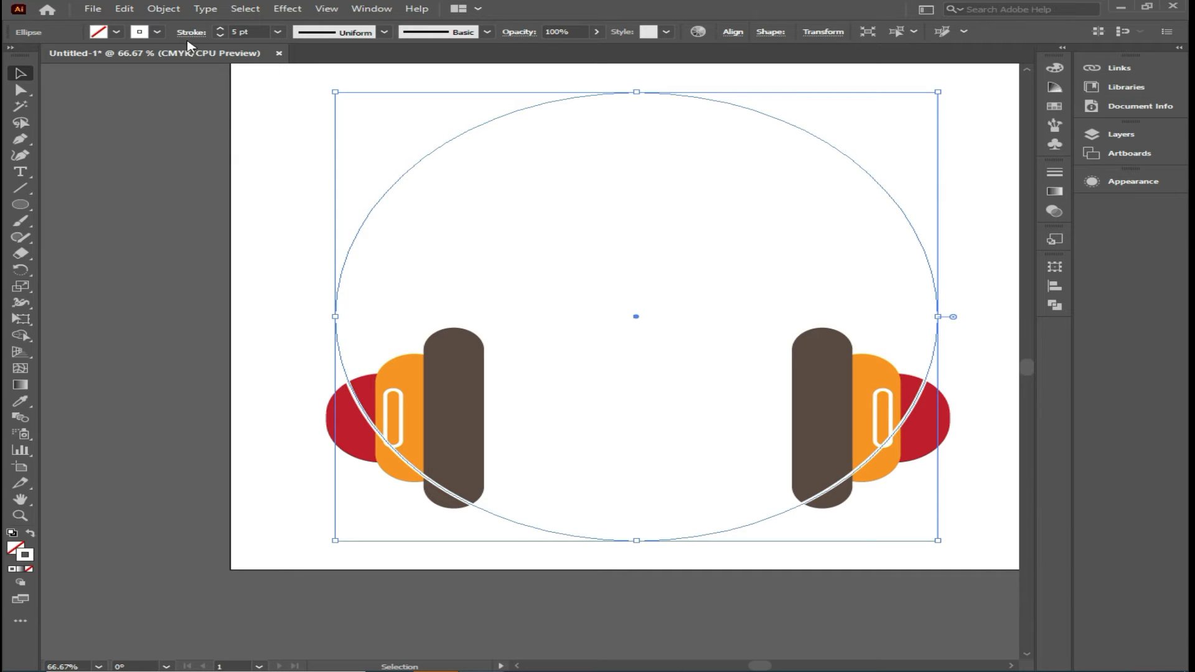
Give the ellipse a black stroke with a weight of 8 pt.
left_click(157, 32)
left_click(54, 55)
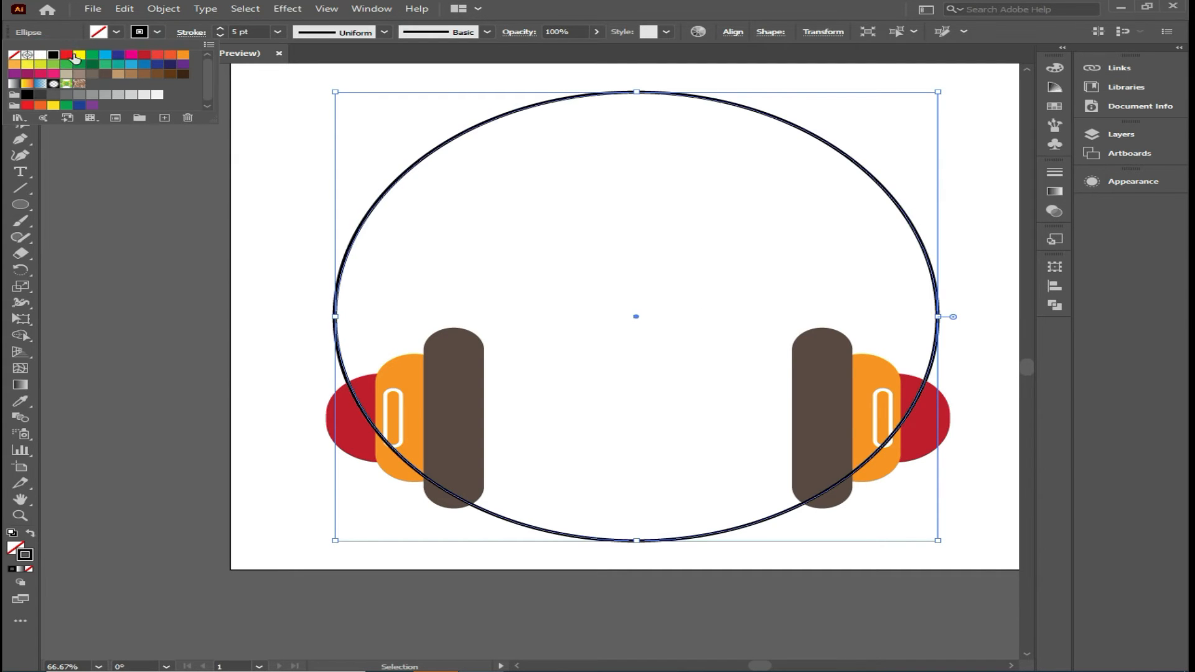
left_click(218, 29)
left_click(219, 28)
left_click(218, 29)
left_click(219, 28)
left_click(285, 186)
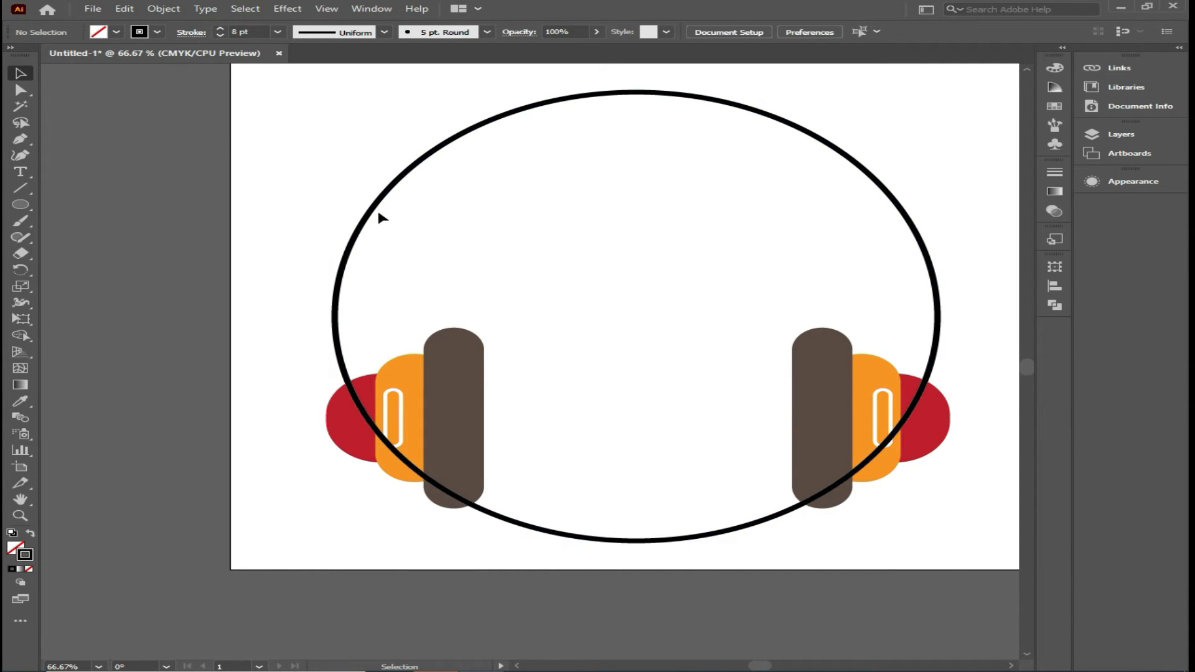
Delete the ellipse's bottom anchor point and move the remaining arc down so its ends rest on the two red shapes.
left_click(21, 89)
left_click_drag(495, 545, 711, 522)
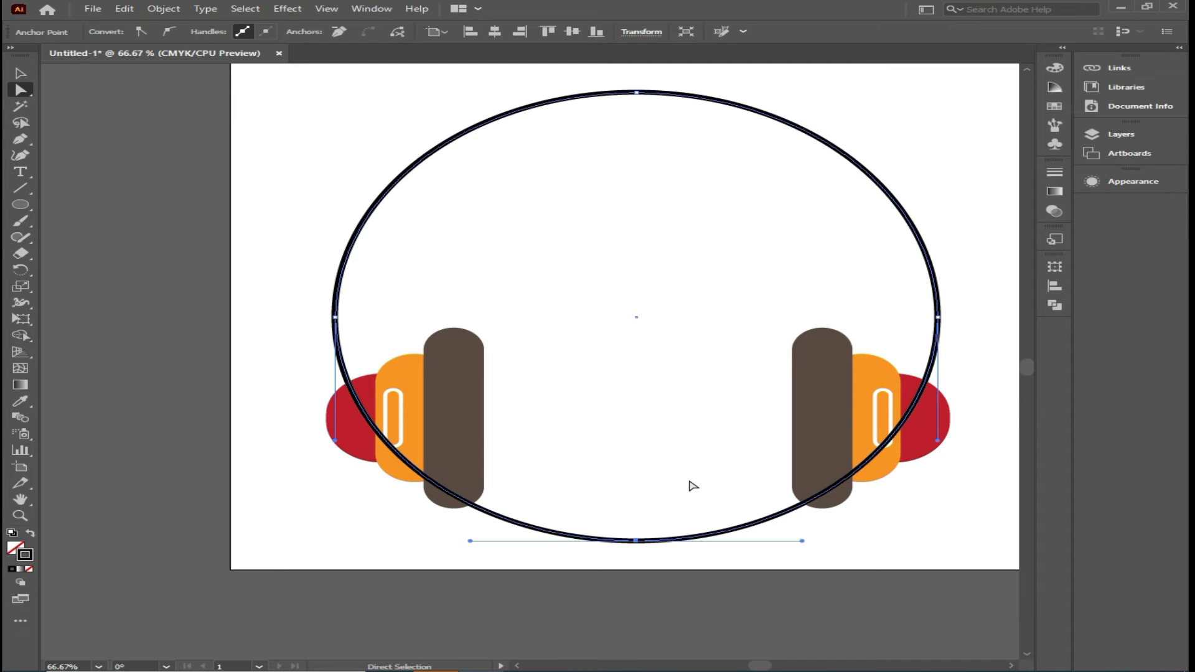
key("Delete")
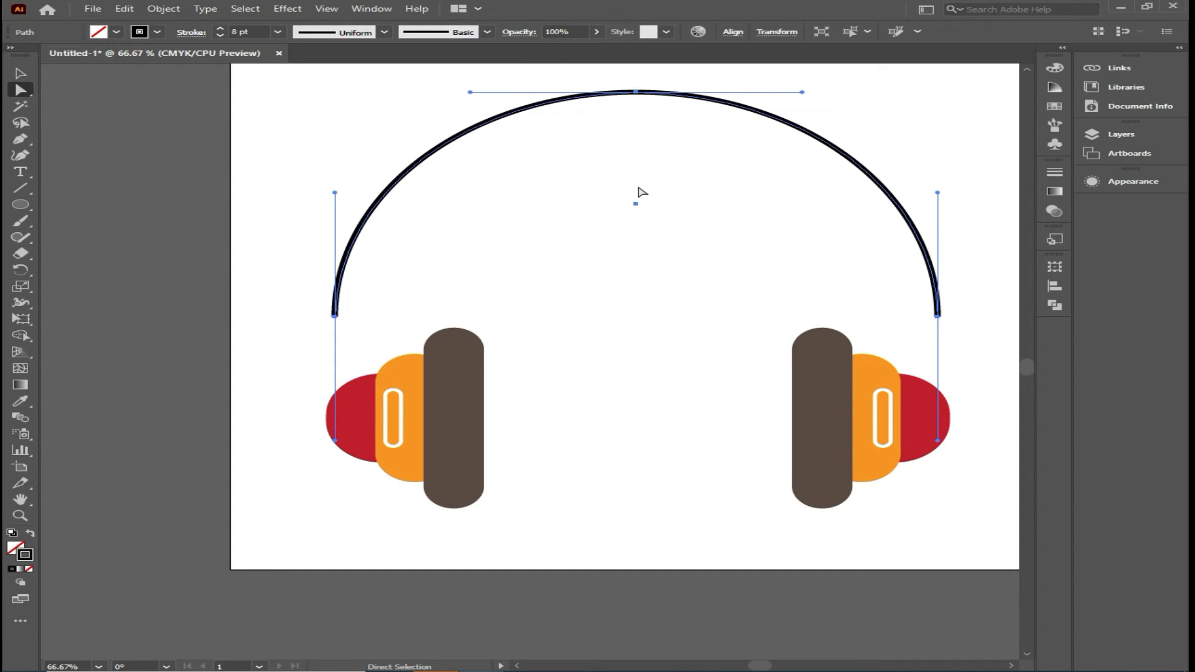
key("ctrl+z")
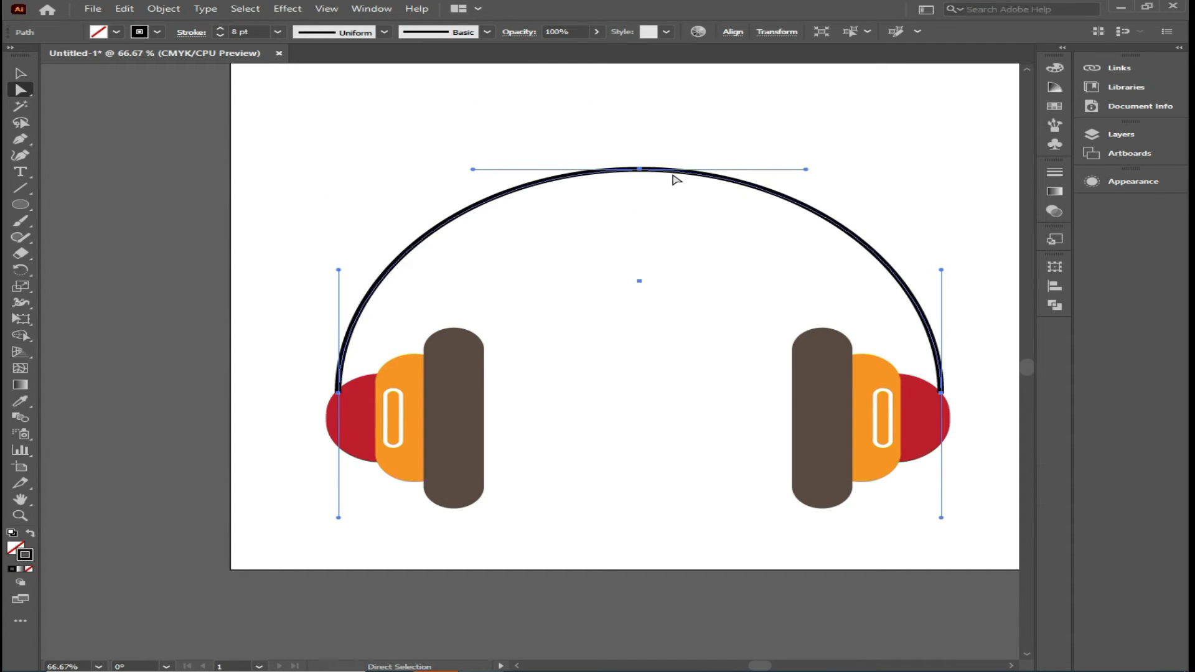
left_click(641, 178)
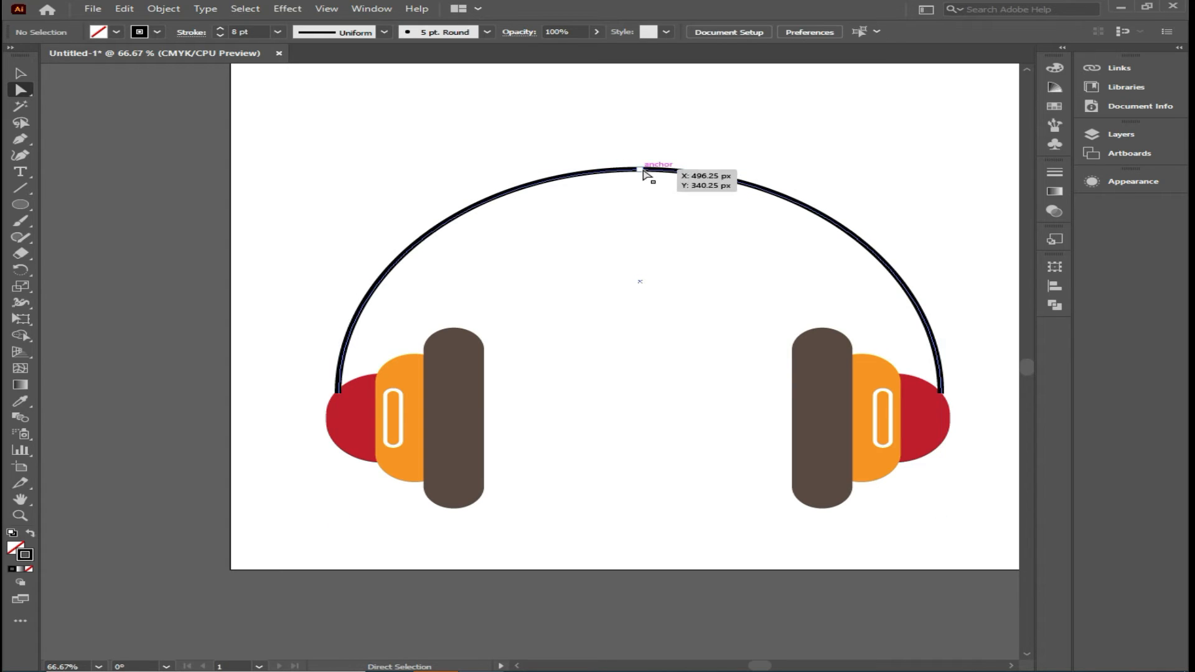
Raise the arc's top anchor point to make the headband curve taller.
left_click(641, 172)
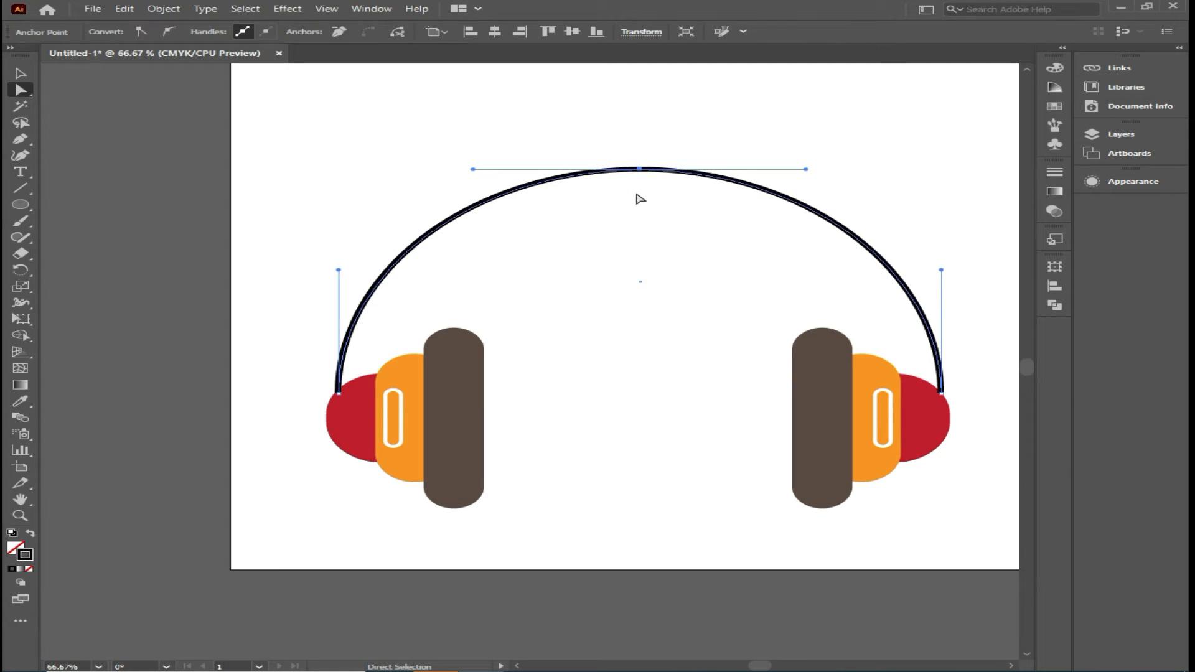
key("Up")
key("Up")
key("Up")
key("Up")
key("Up")
key("Up")
key("Up")
key("Up")
key("Up")
key("Up")
key("Up")
key("Up")
key("Up")
key("Up")
key("Up")
key("Up")
key("Up")
key("Up")
key("Up")
key("Up")
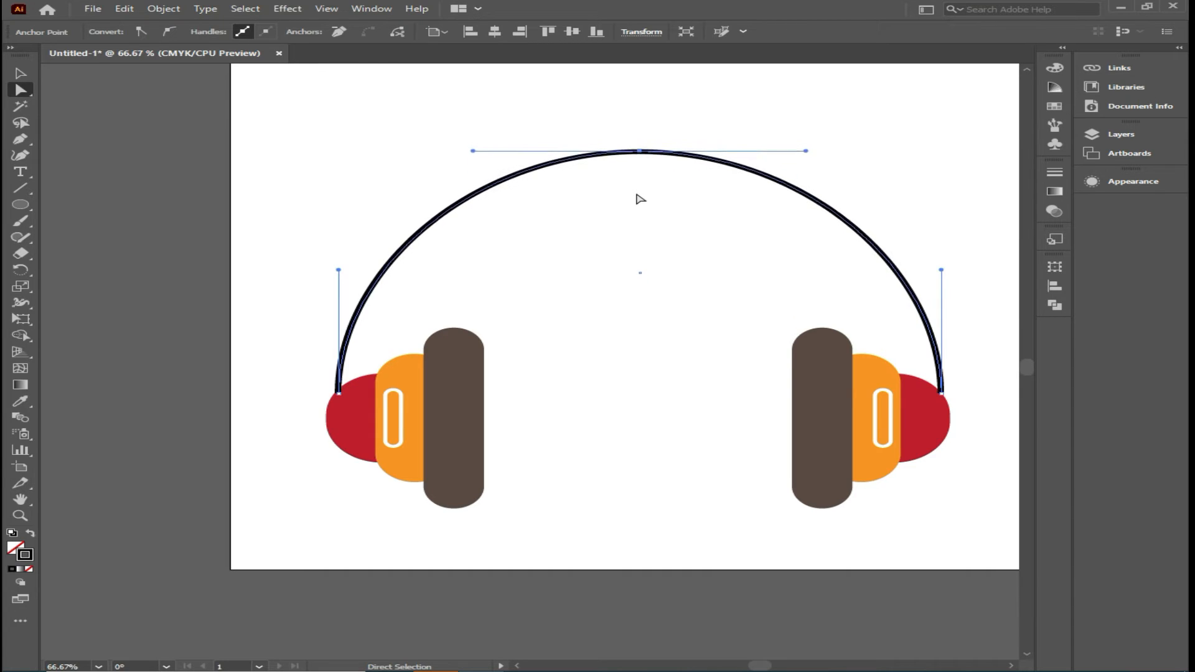
key("Up")
key("Up")
key("Up")
key("Up")
key("Up")
key("Up")
key("Up")
key("Up")
key("Up")
key("Up")
key("Up")
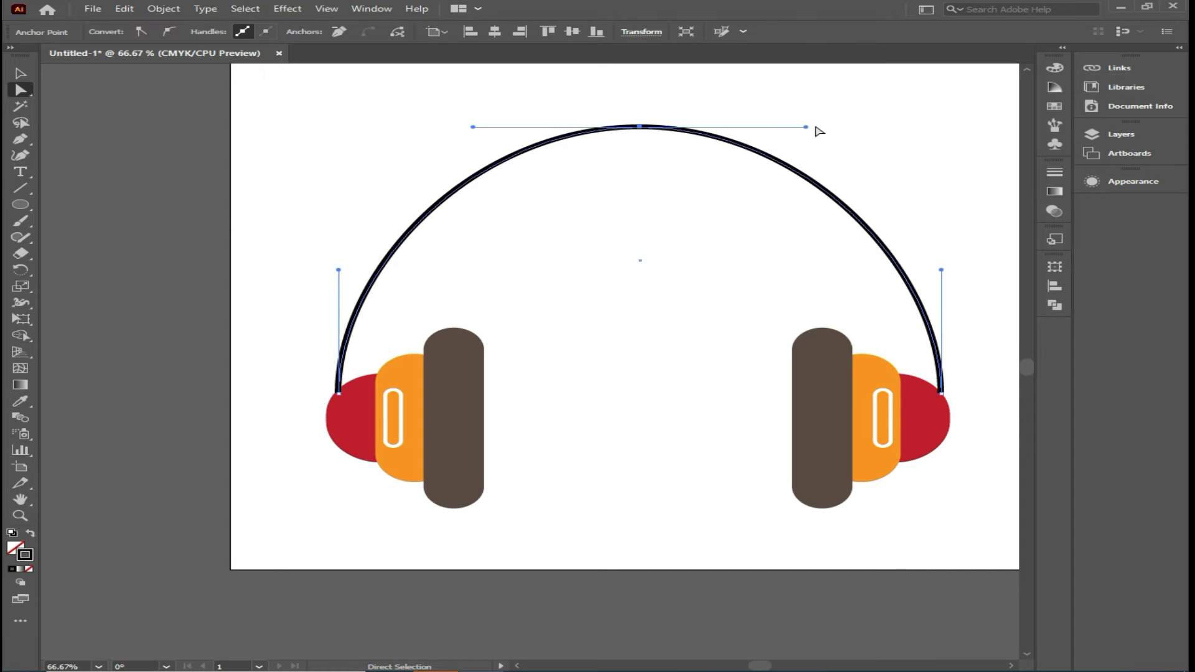
Lengthen both direction handles of the arc's top anchor outward to give the headband broader shoulders.
left_click_drag(806, 127, 892, 127)
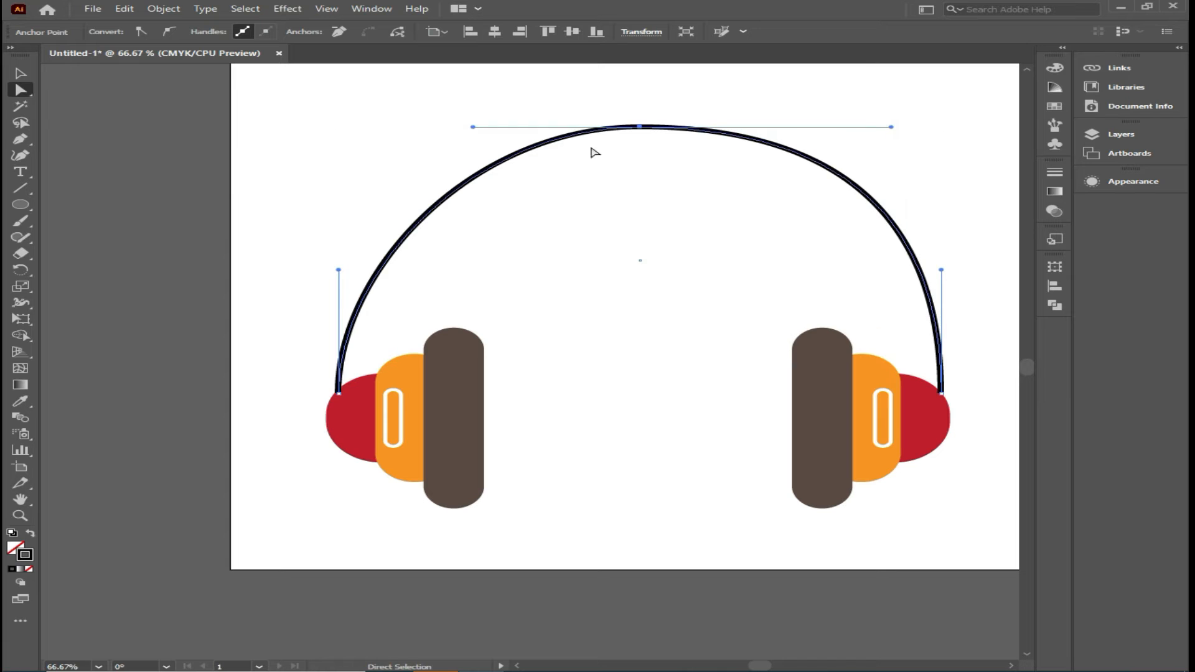
left_click_drag(473, 127, 400, 123)
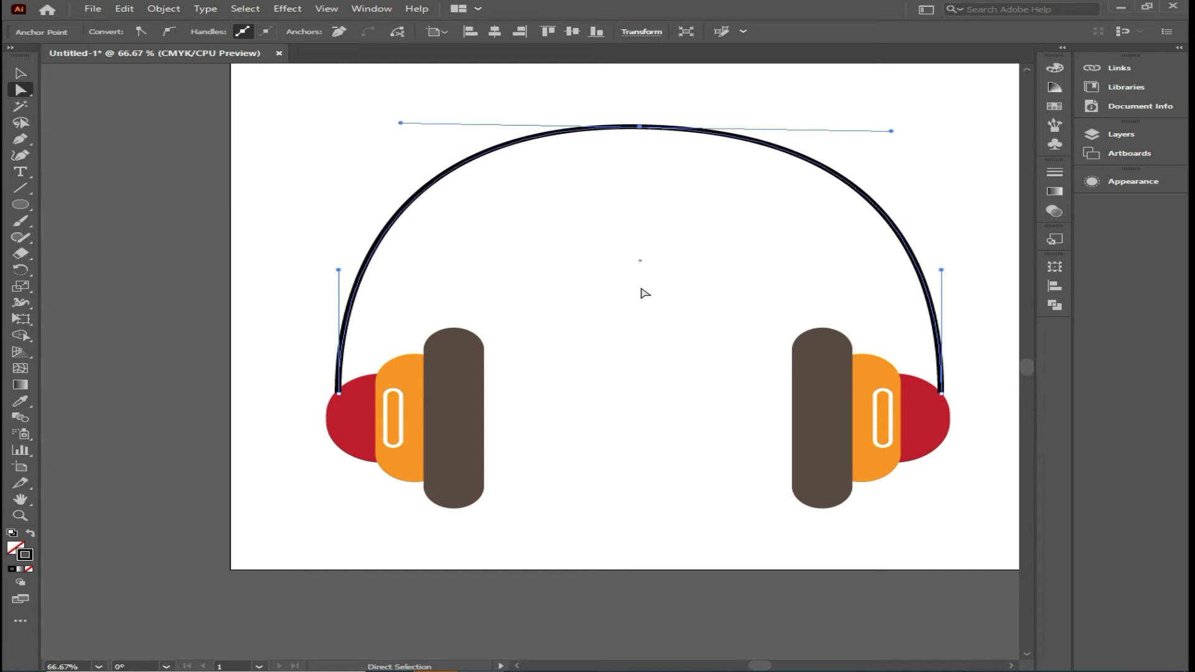
left_click(637, 274)
left_click(562, 131)
left_click(616, 206)
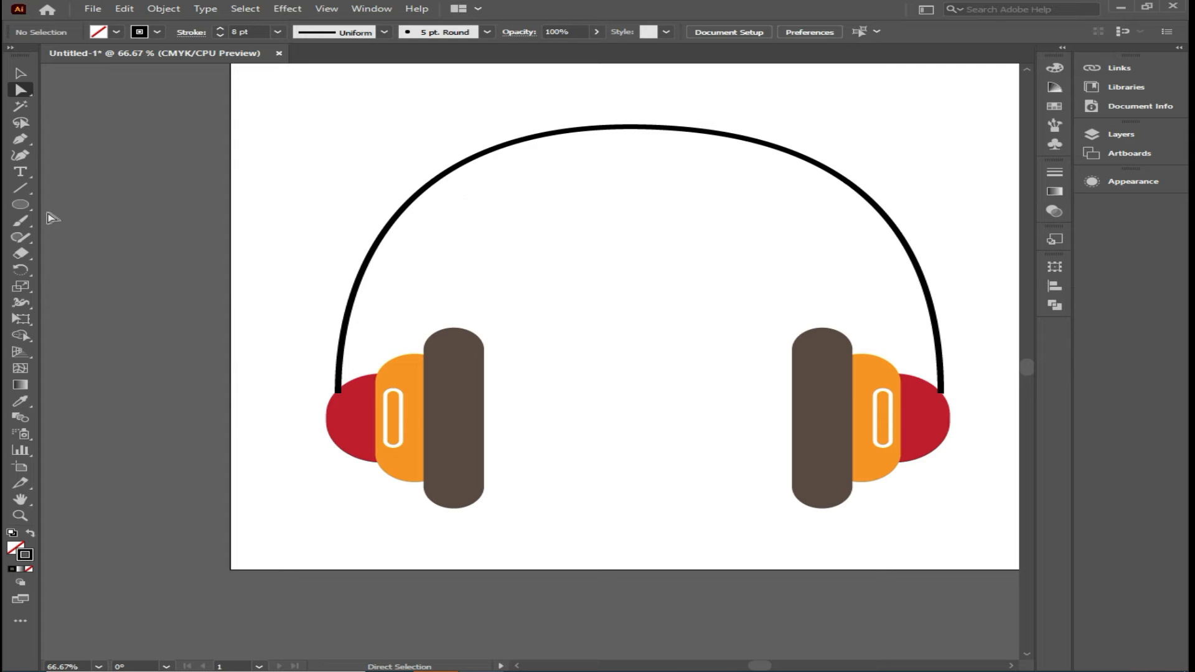
left_click(481, 149)
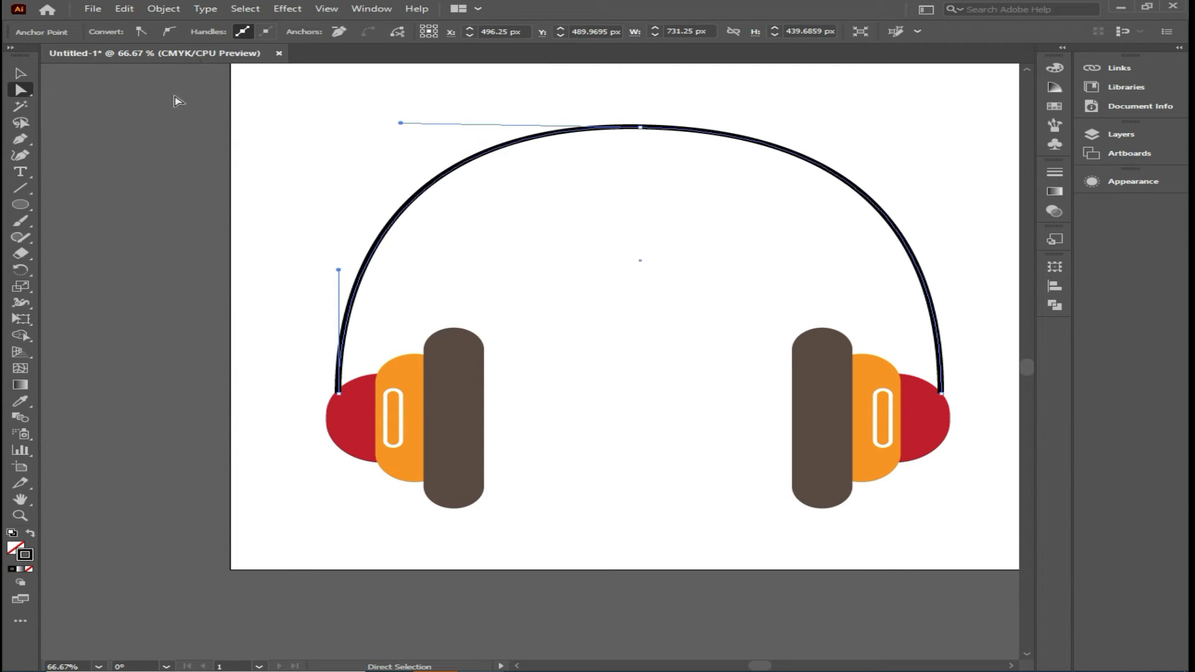
left_click(195, 112)
Set the black headband arc's stroke weight to 10 pt.
left_click(19, 74)
left_click_drag(448, 119, 528, 180)
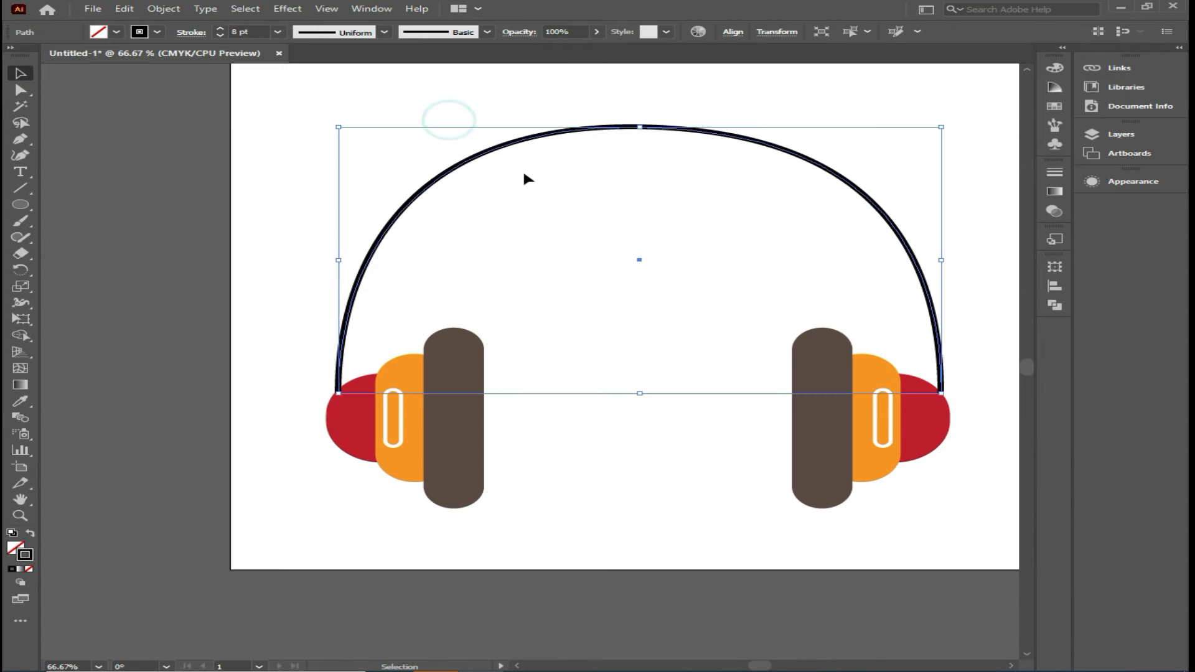
left_click(219, 28)
left_click(220, 28)
left_click(615, 206)
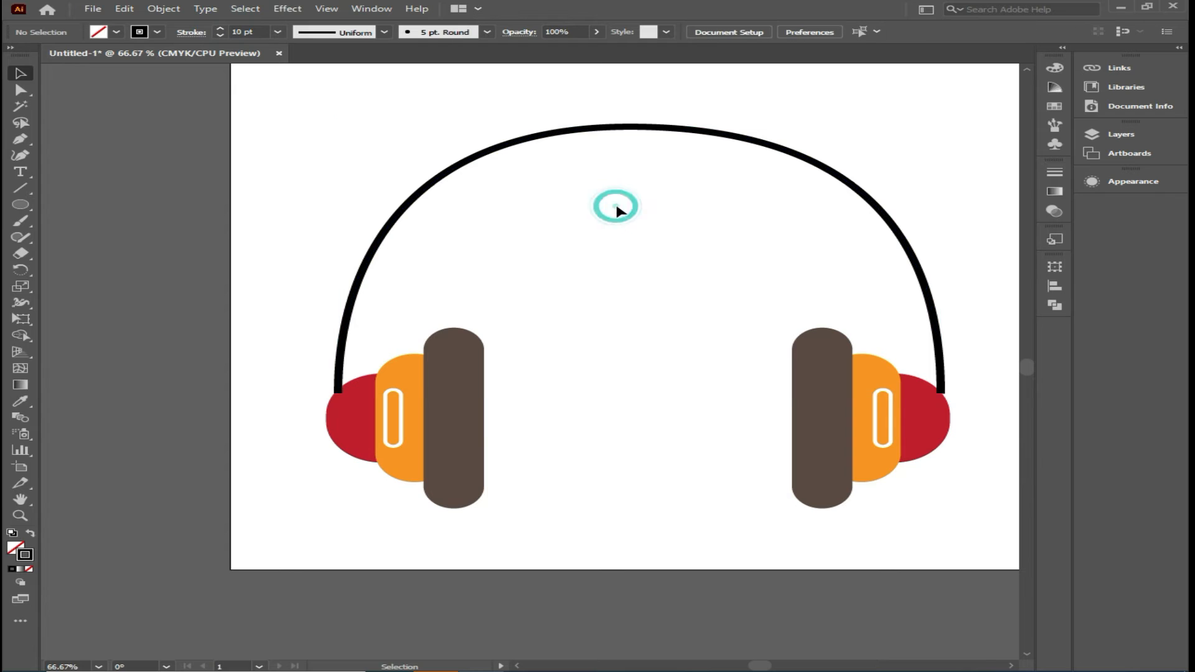
Trace the upper part of the headband arc with the Pen tool, placing four curved anchor points from one side to the other.
left_click(20, 139)
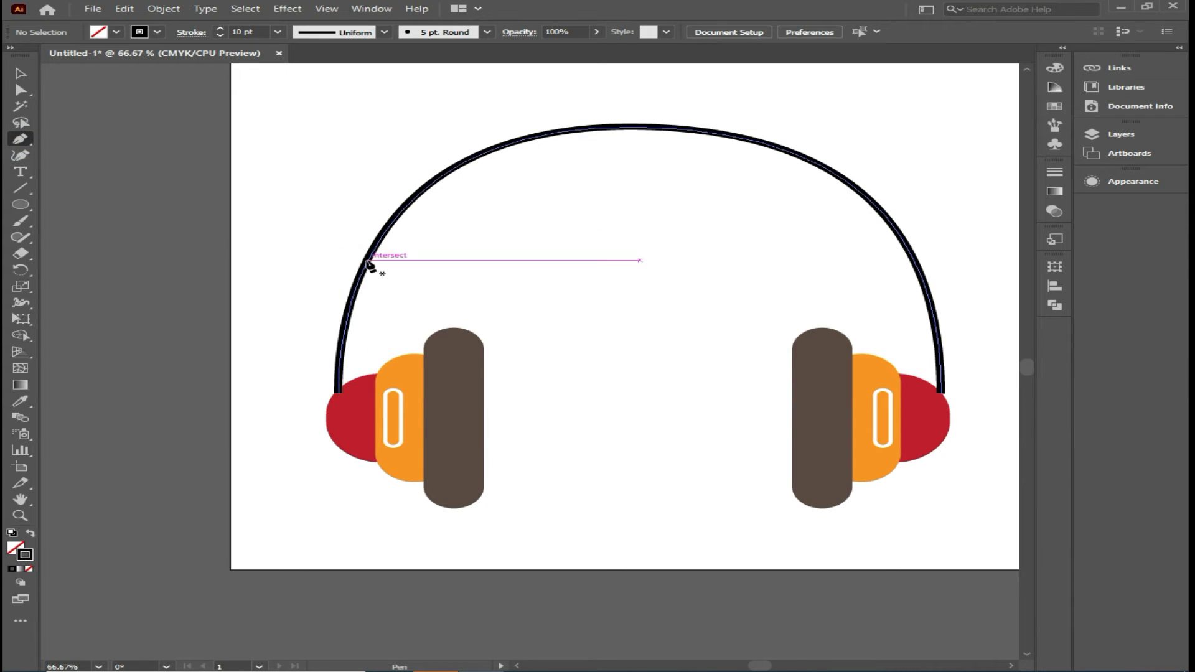
left_click(370, 257)
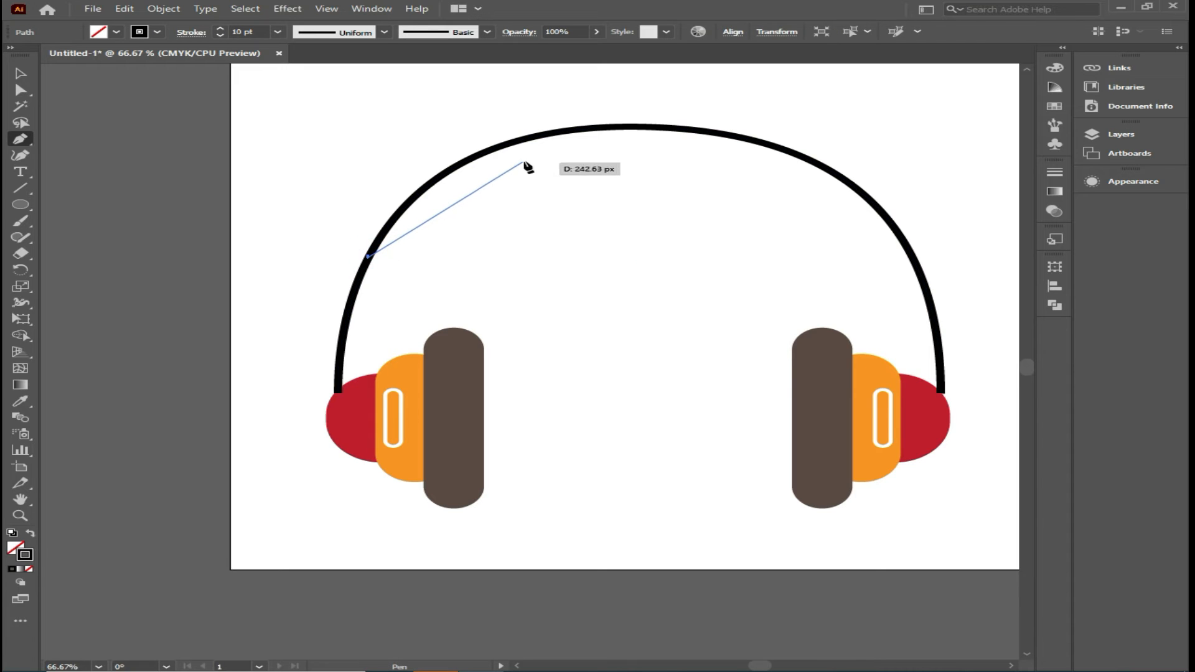
left_click_drag(534, 136, 657, 109)
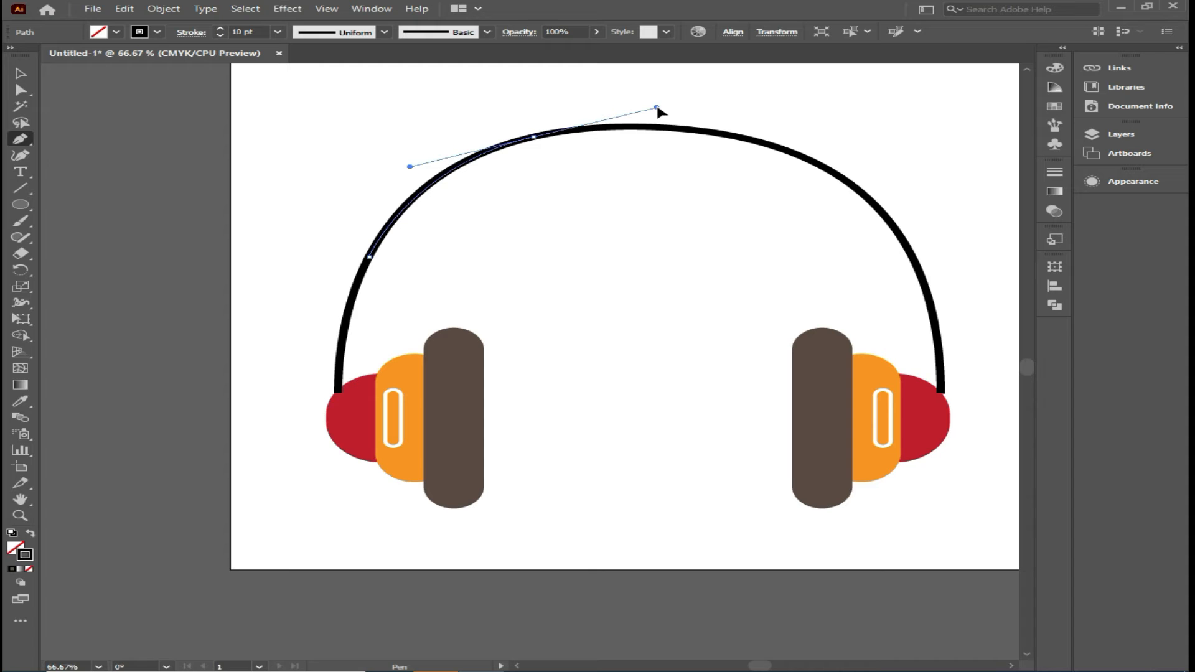
left_click_drag(660, 112, 564, 131)
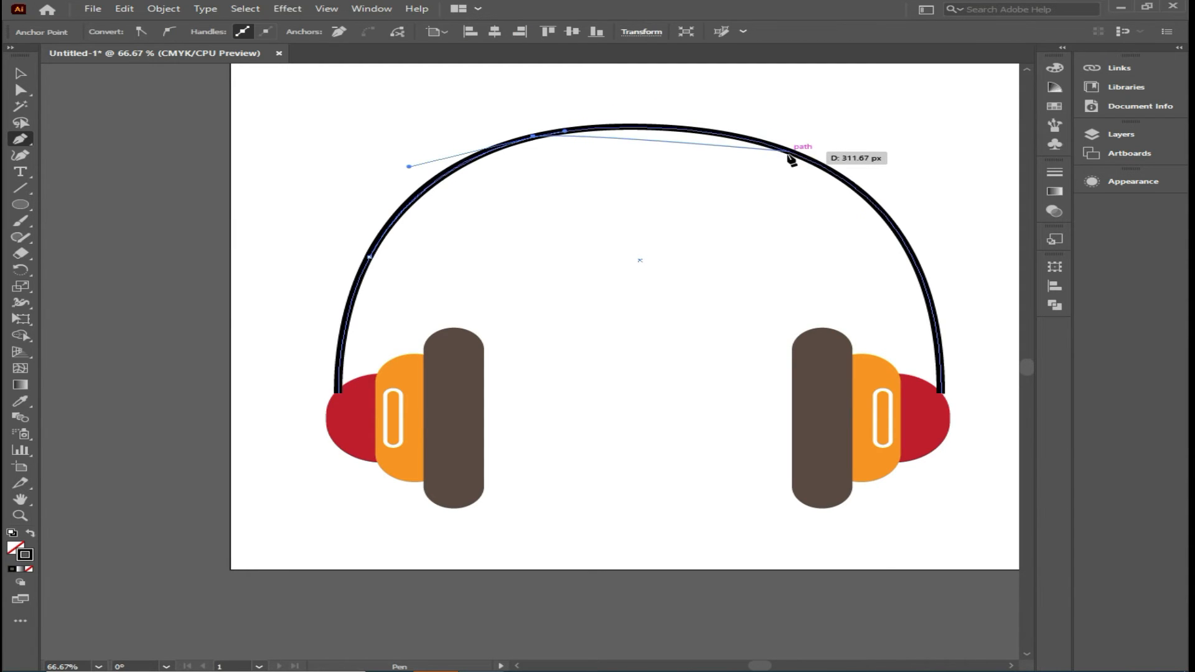
left_click_drag(792, 154, 907, 197)
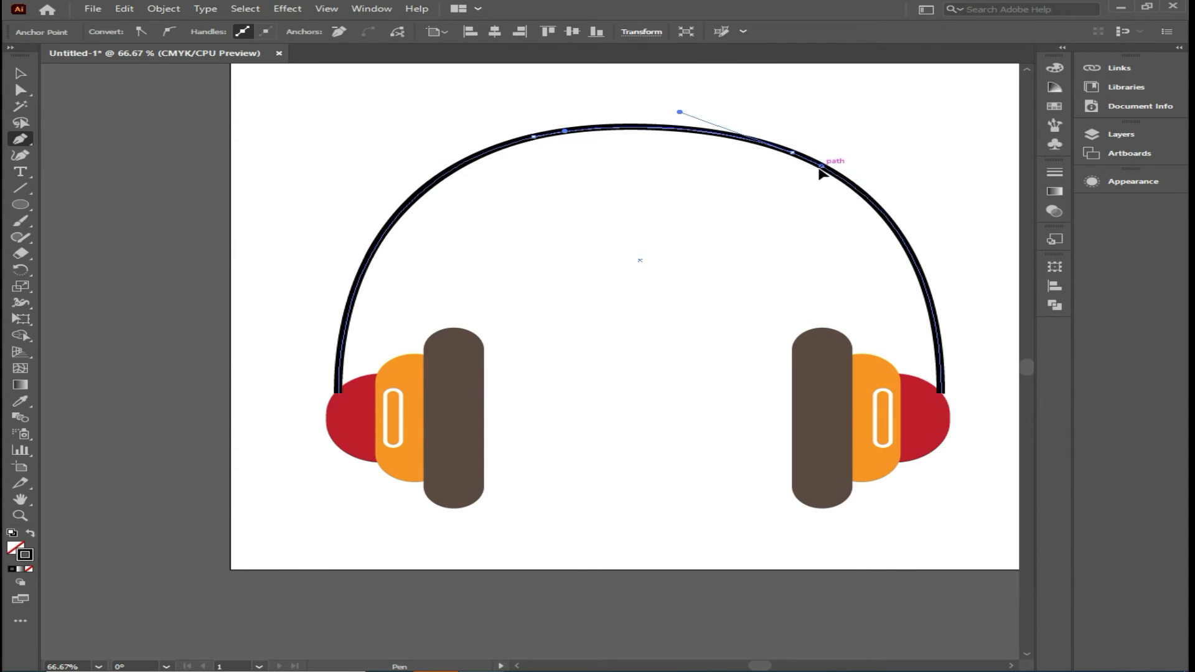
left_click_drag(821, 168, 913, 260)
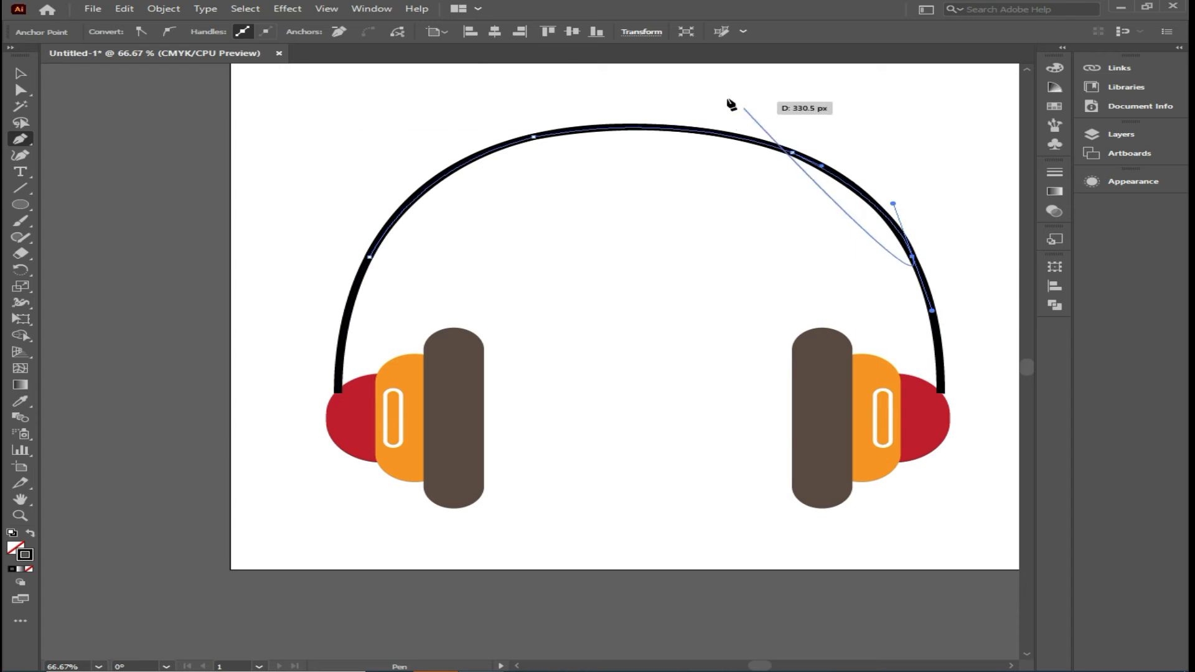
key("v")
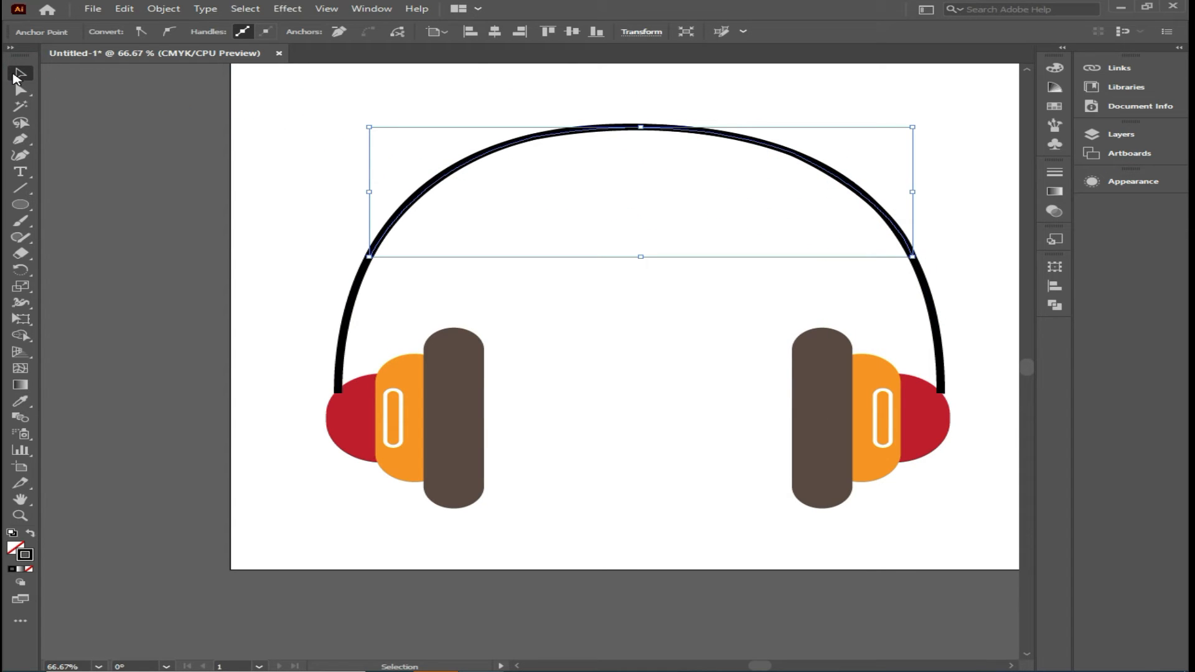
Set the traced upper path's stroke color to the orange-red swatch C=0 M=80 Y=95 K=0.
left_click(522, 146)
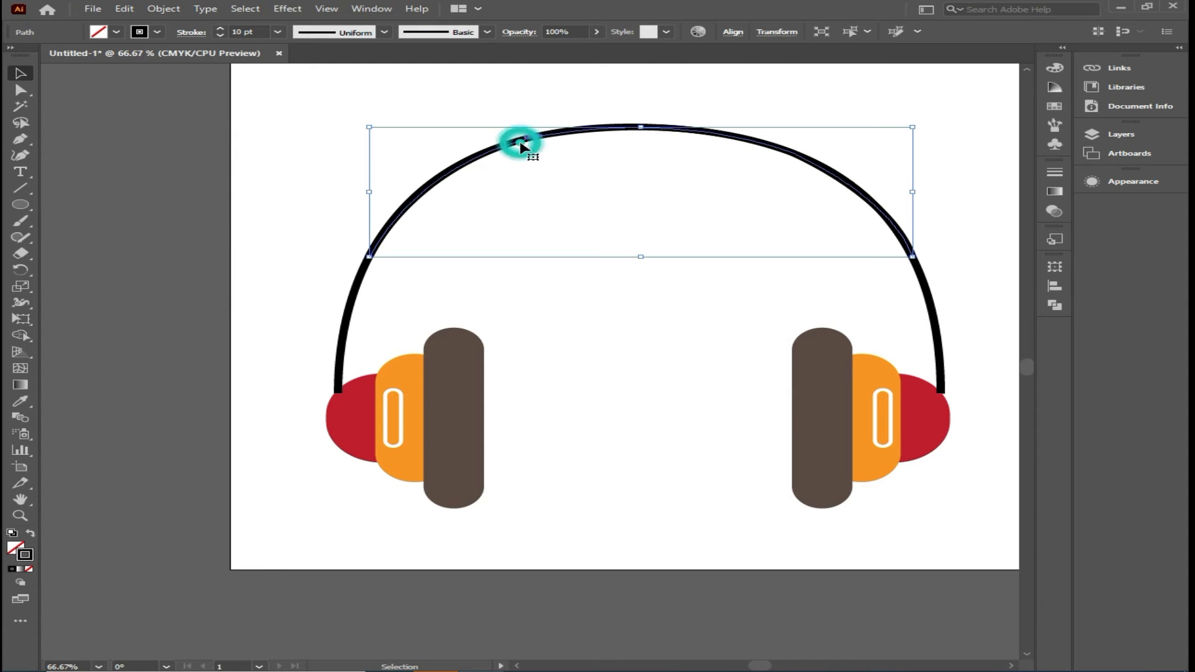
left_click(158, 32)
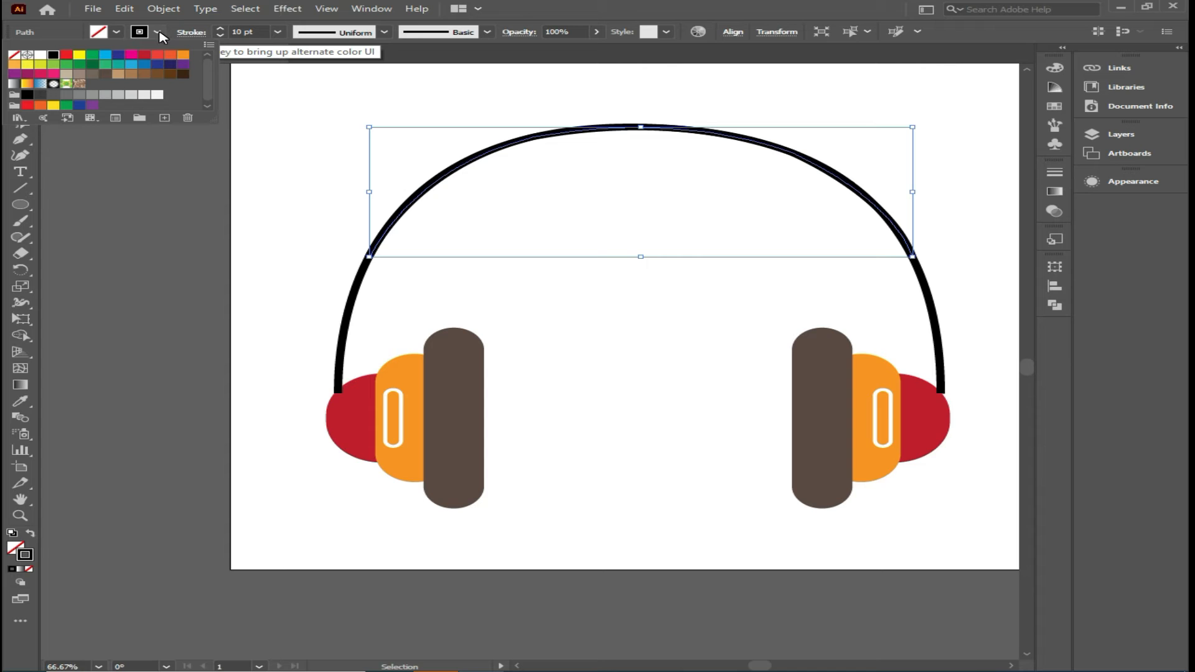
left_click(159, 33)
left_click(158, 32)
left_click(158, 32)
left_click(159, 32)
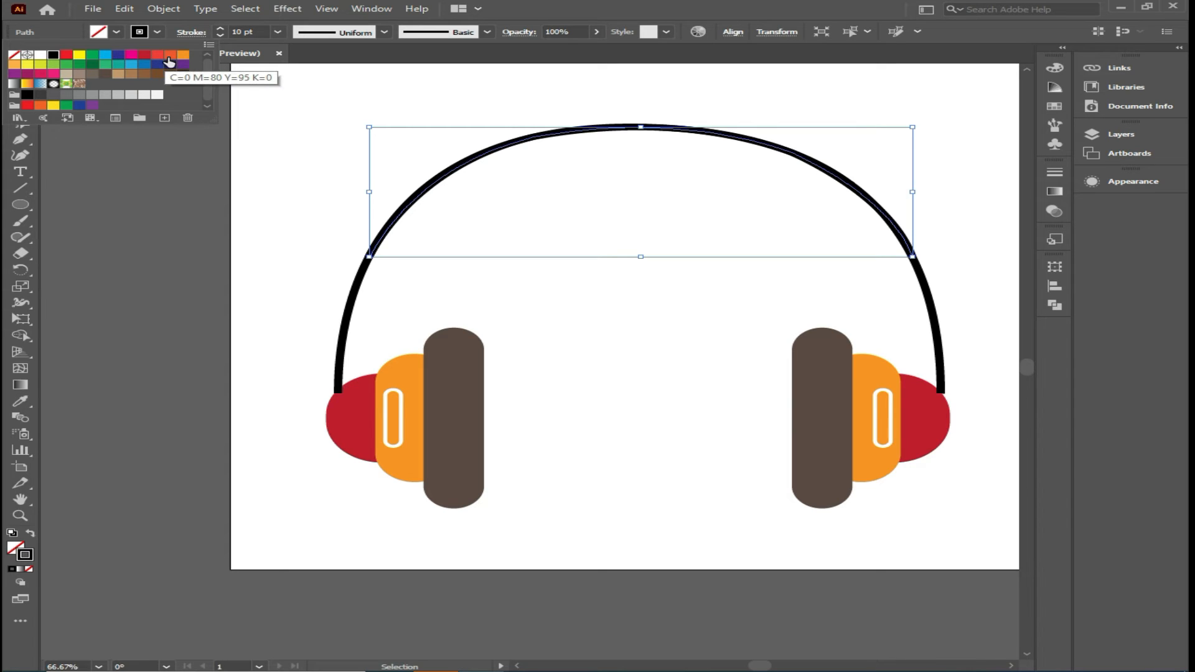
left_click(170, 61)
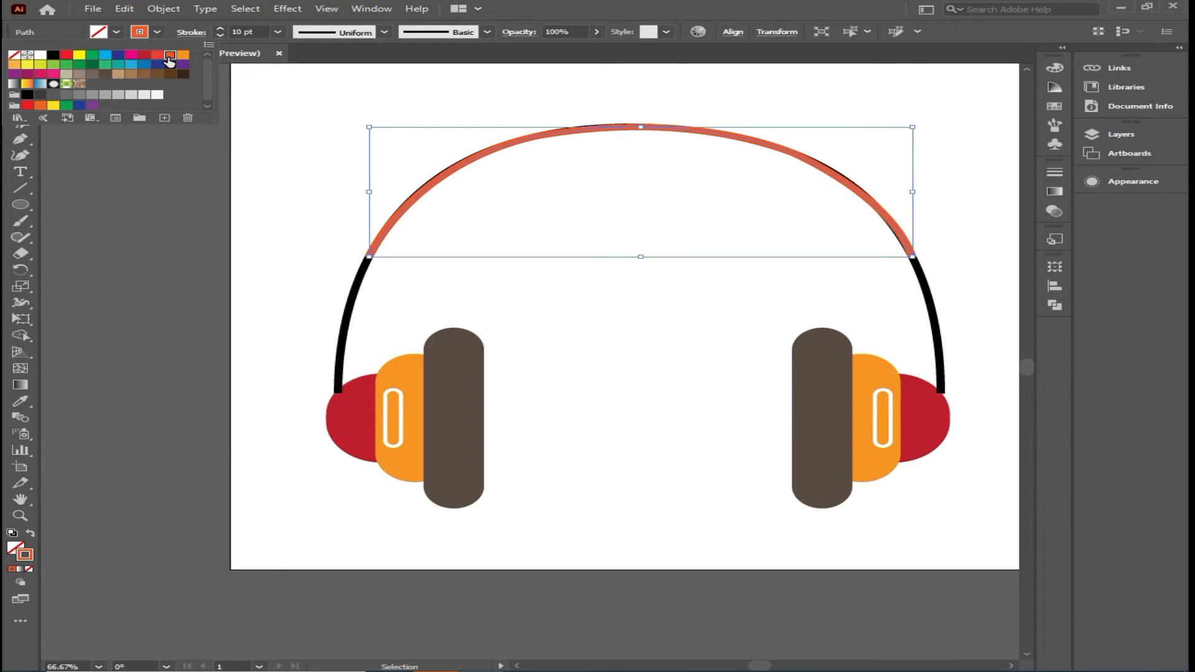
Sample the orange of the earcup's middle shape with the Eyedropper as the traced path's stroke color.
left_click(27, 398)
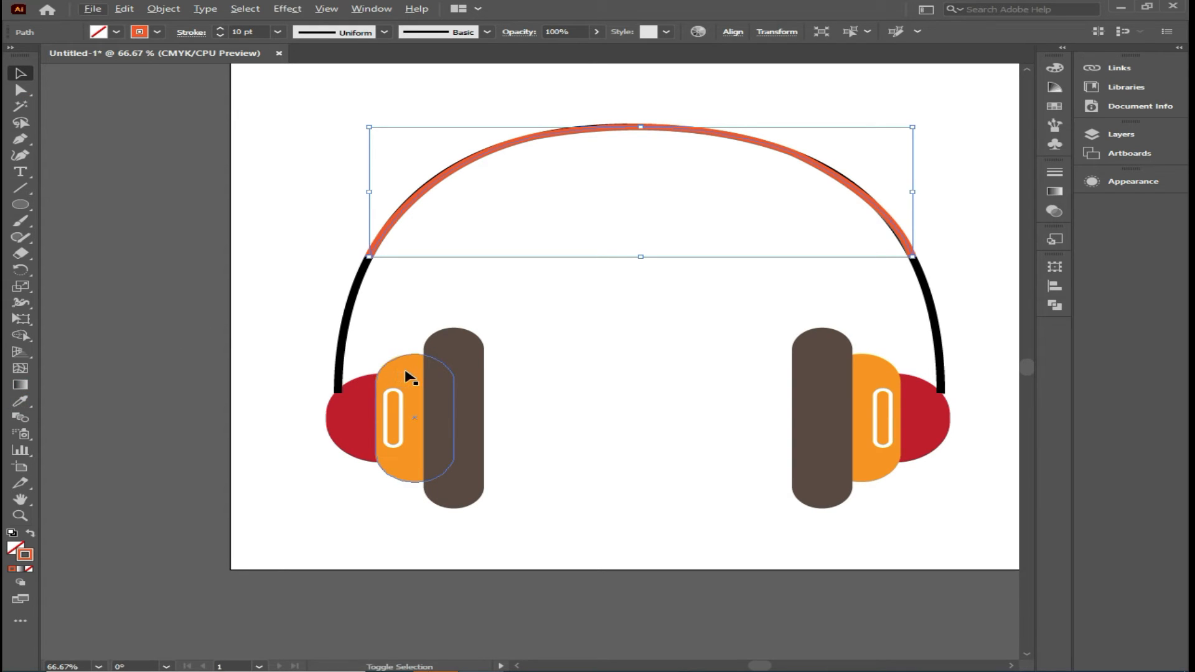
left_click(20, 402)
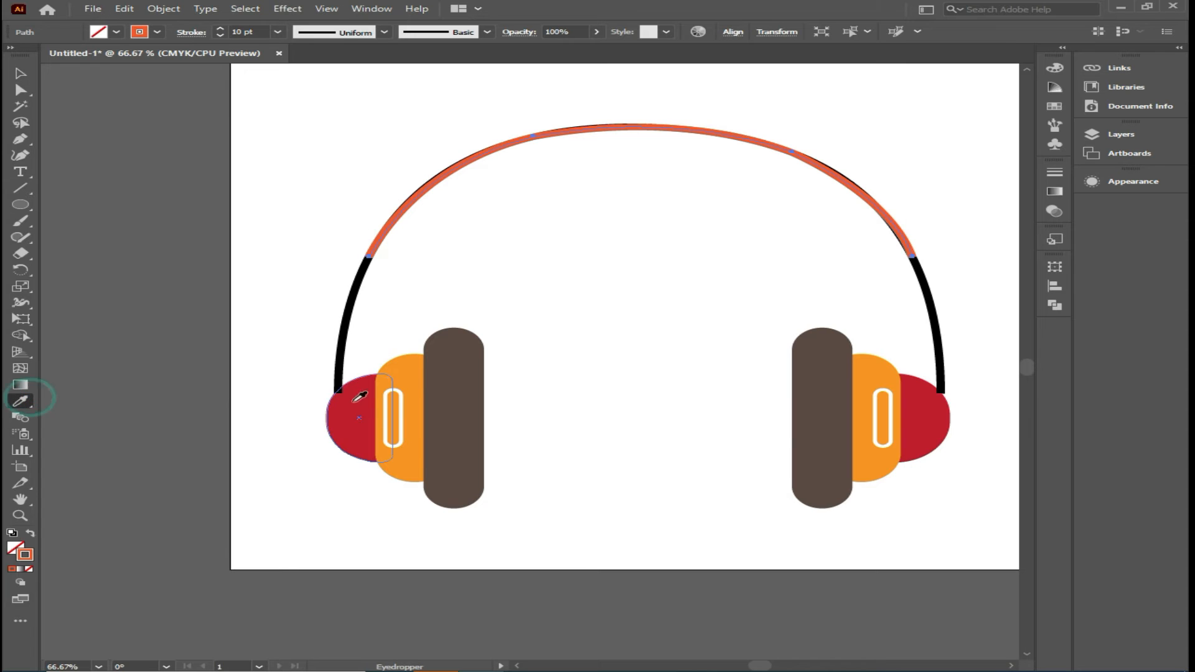
left_click(423, 365)
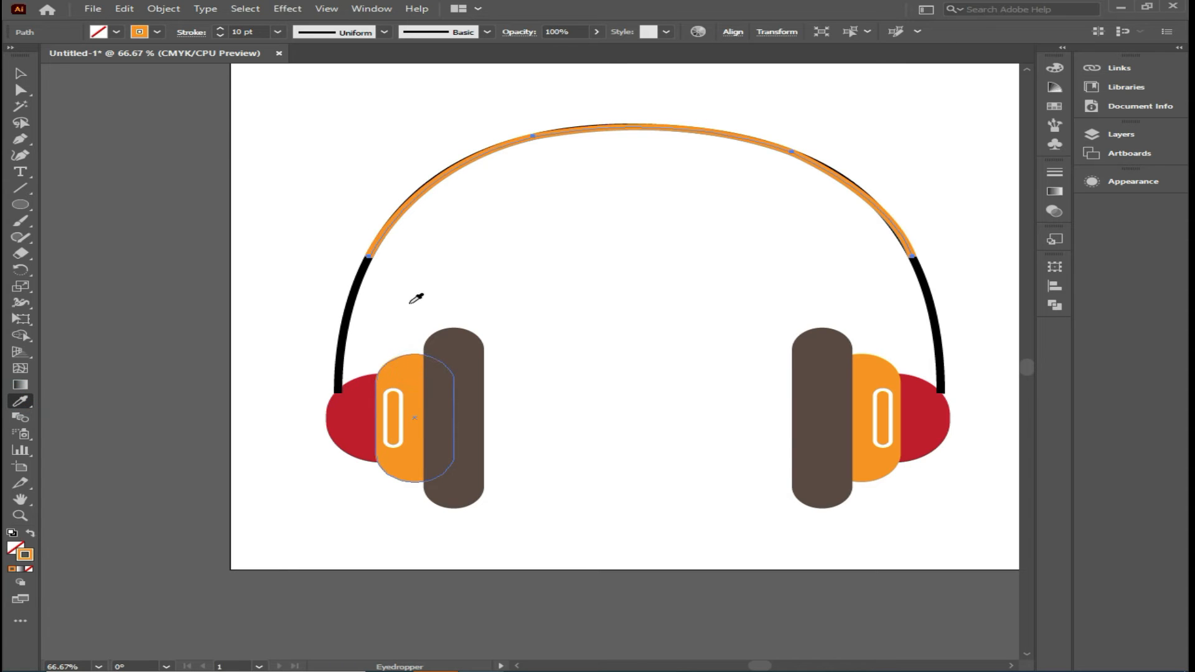
Thicken the orange headband path's stroke to 24 pt and reduce the weight slightly.
left_click(220, 29)
left_click(219, 28)
left_click(219, 29)
left_click(219, 29)
left_click(219, 28)
left_click(219, 29)
left_click(219, 28)
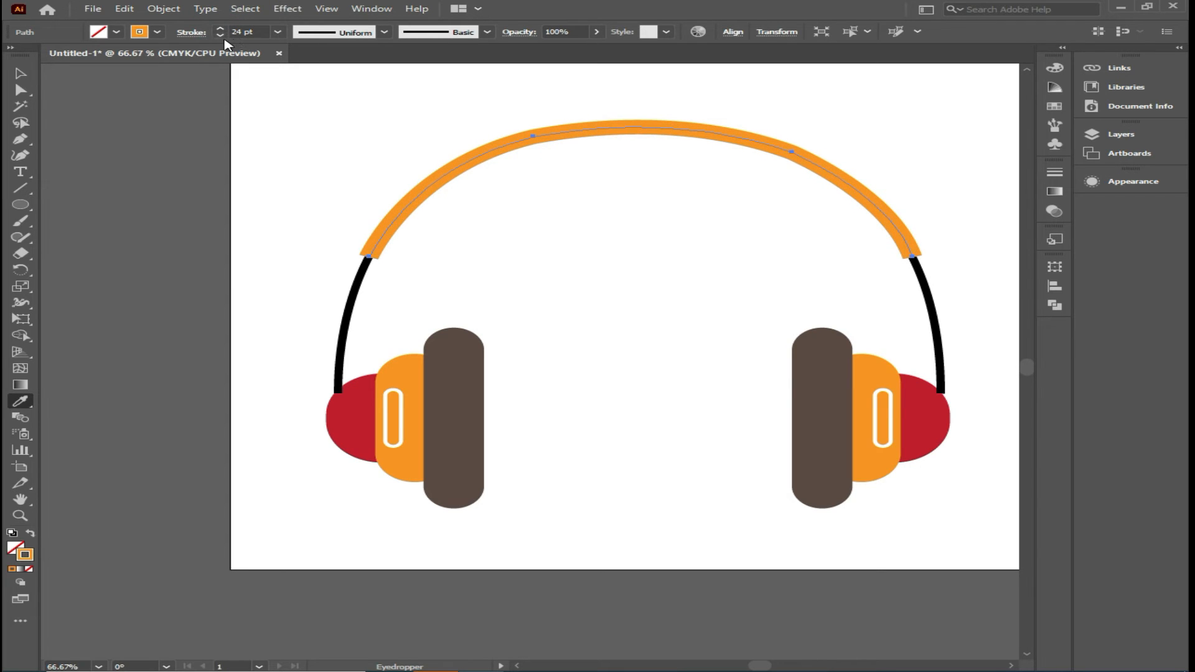
left_click(219, 37)
left_click(220, 38)
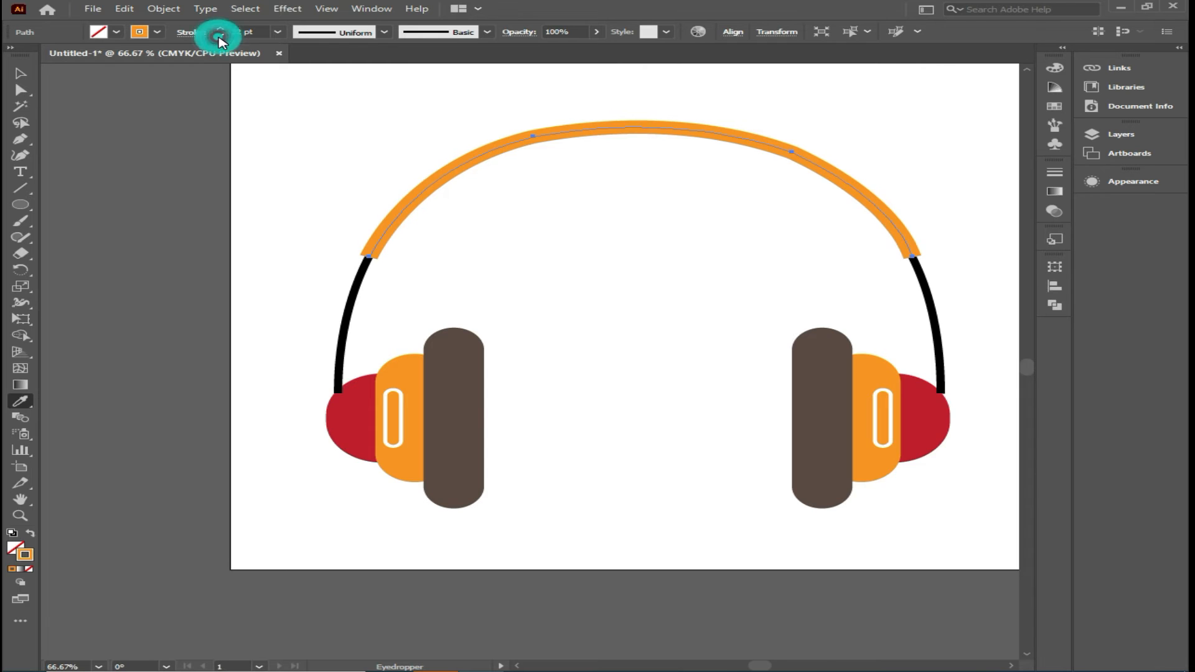
Give the orange headband path's 22 pt stroke a round cap and a round join.
left_click(192, 33)
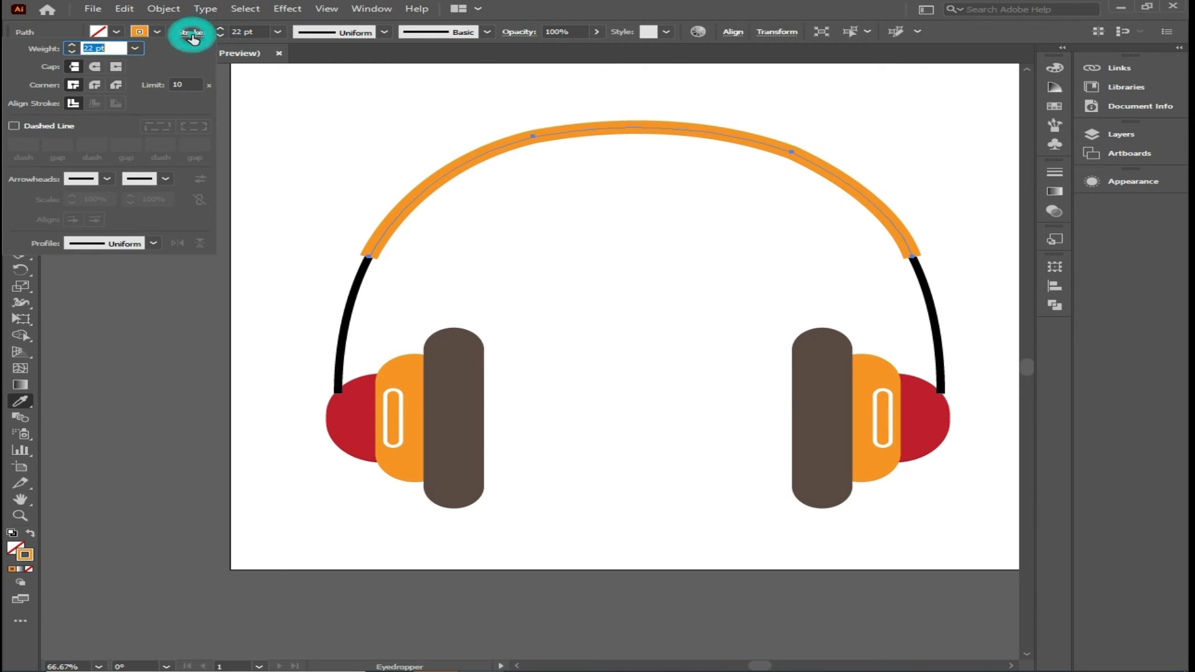
left_click(95, 67)
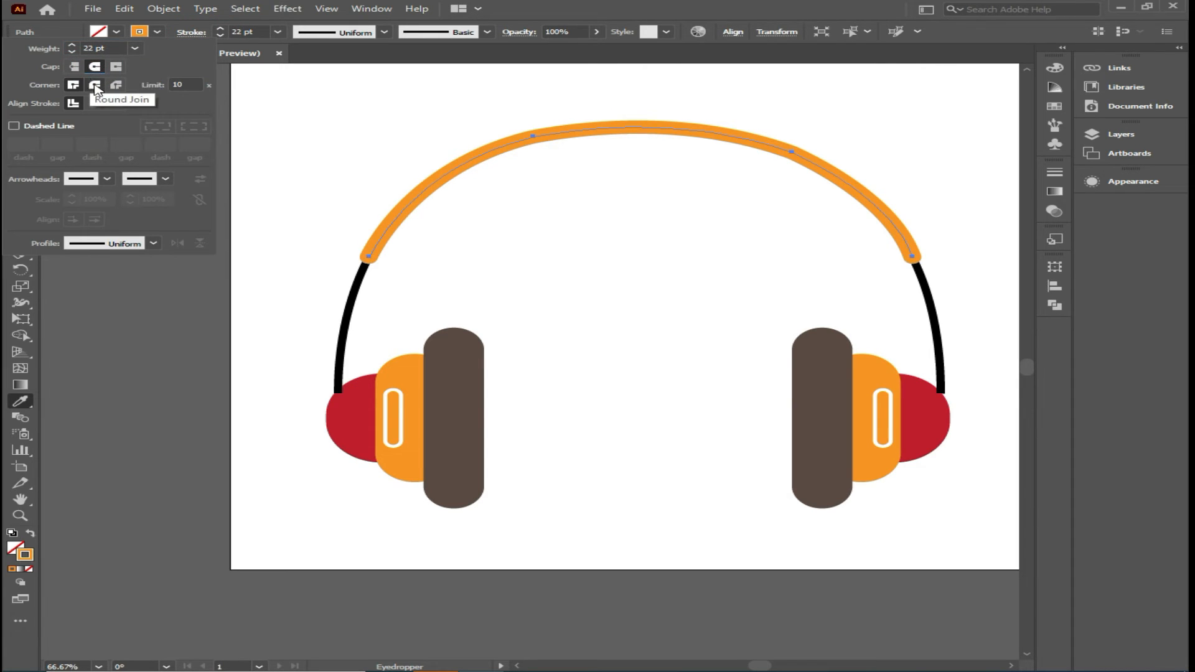
left_click(95, 85)
key("v")
left_click(271, 126)
key("ctrl+minus")
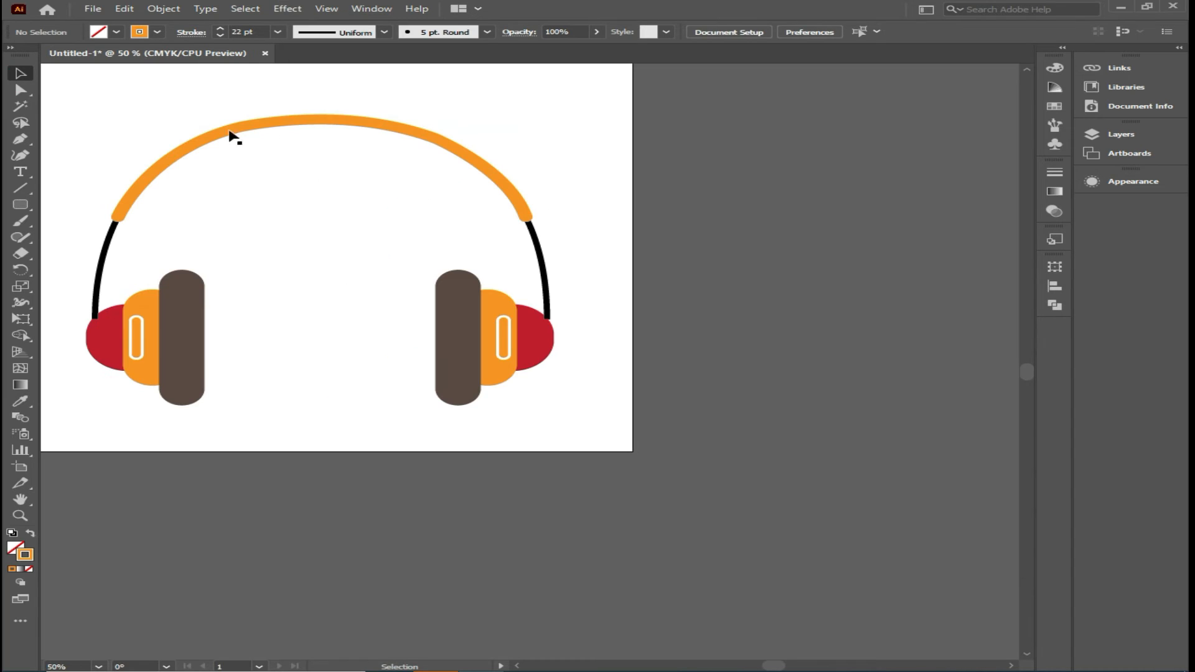
Group the orange upper path and the black headband path together.
left_click(296, 128)
right_click(296, 126)
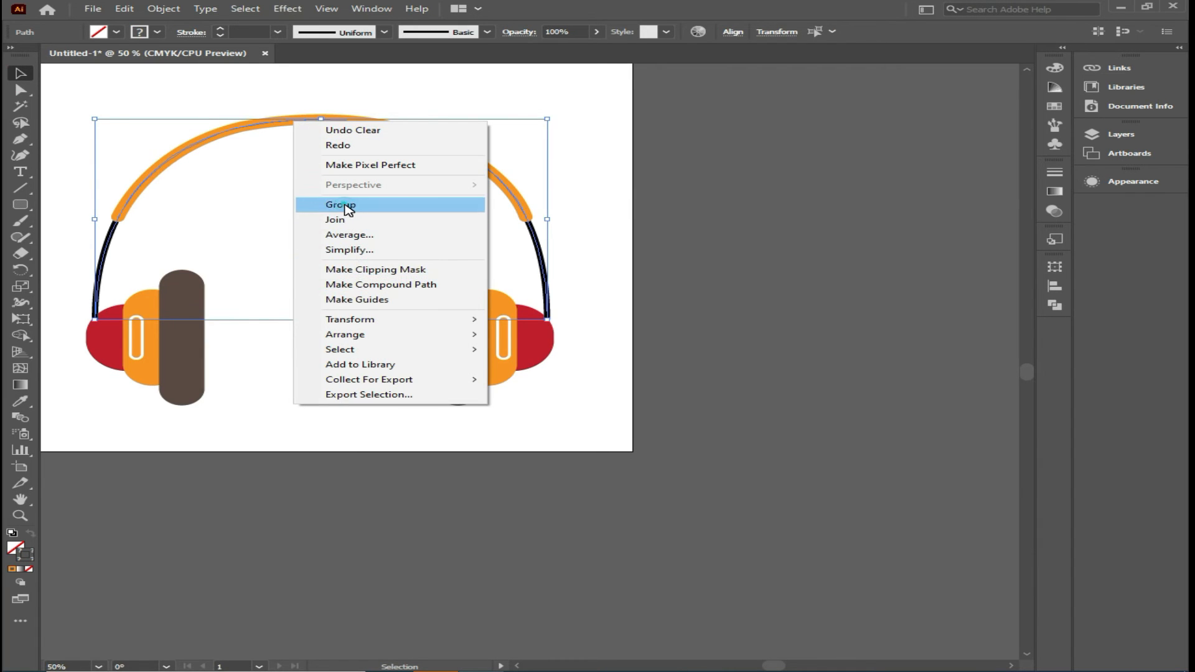
left_click(341, 205)
left_click(594, 246)
left_click_drag(293, 282, 361, 286)
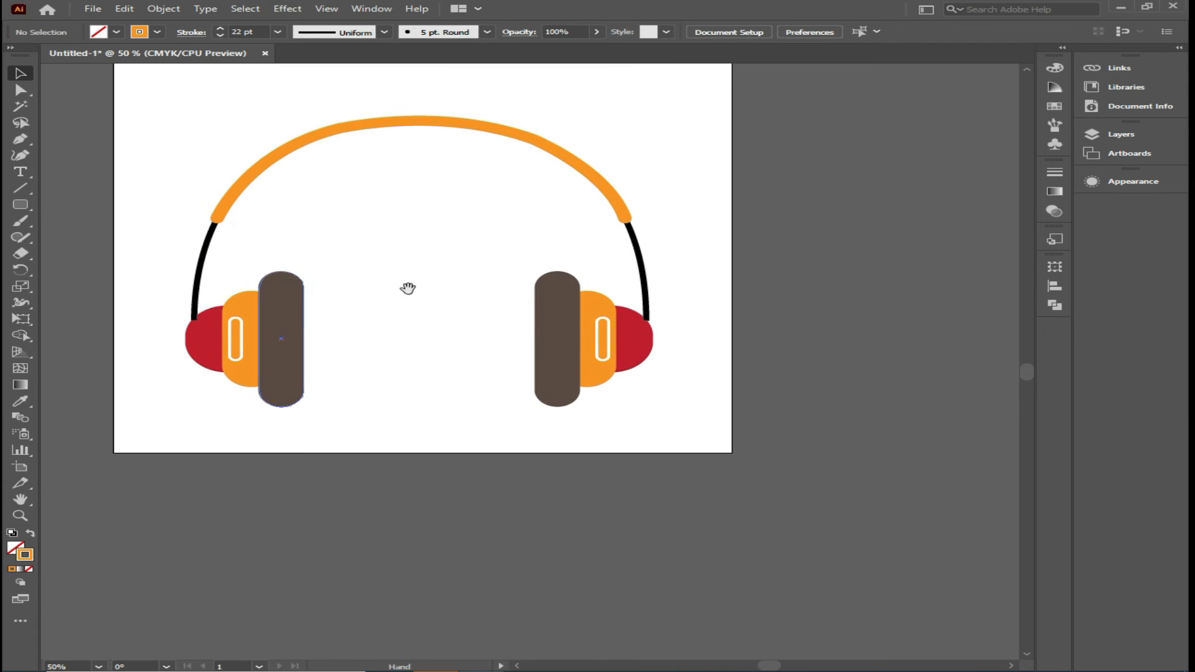
Send the headband group to the back, behind both earcups.
left_click(251, 176)
right_click(251, 175)
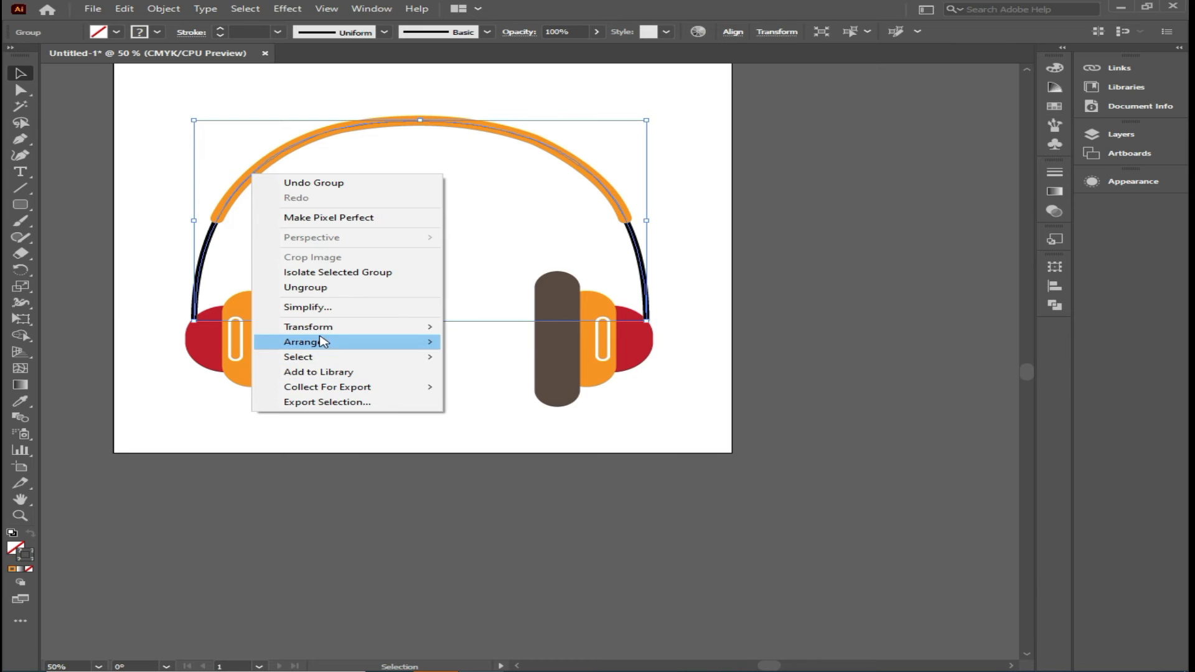
mouse_move(322, 341)
left_click(504, 387)
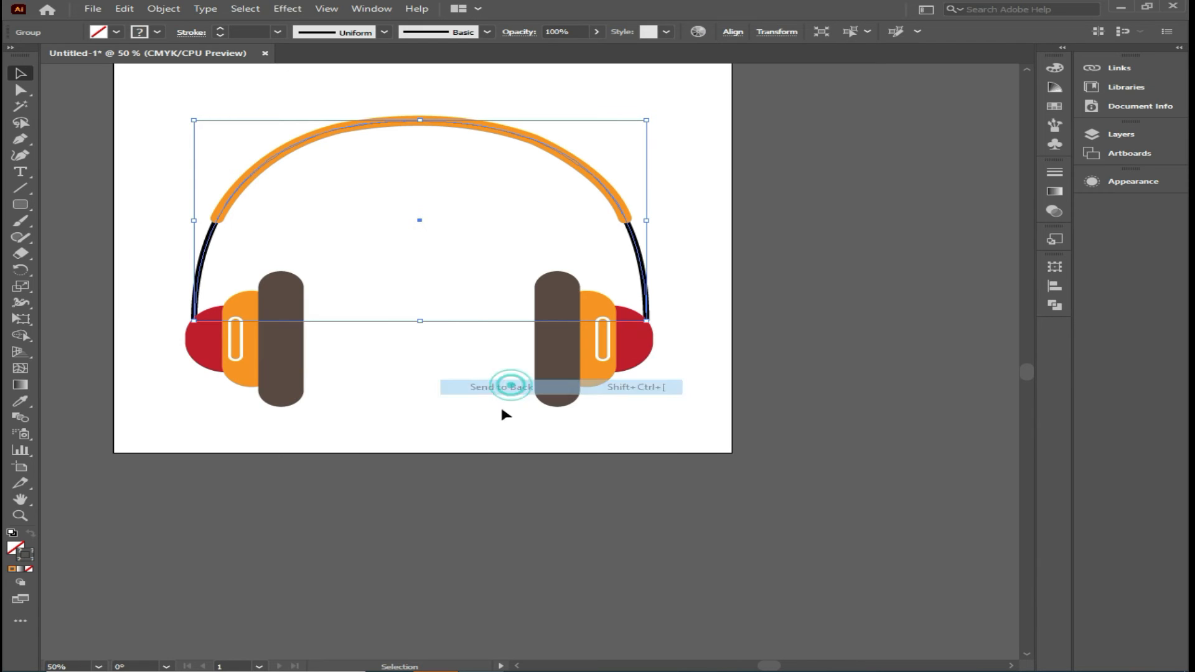
left_click(484, 456)
Group the headband and both earcups into one object and move it up to the artboard's upper edge.
key("ctrl+minus")
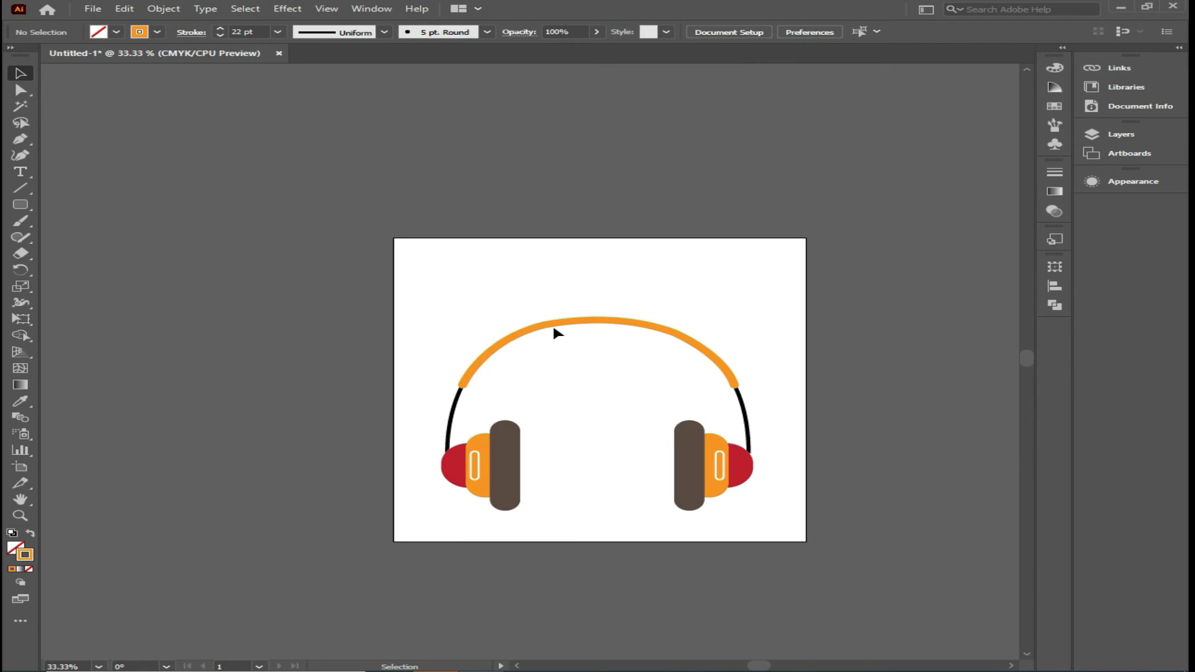
left_click_drag(436, 320, 790, 556)
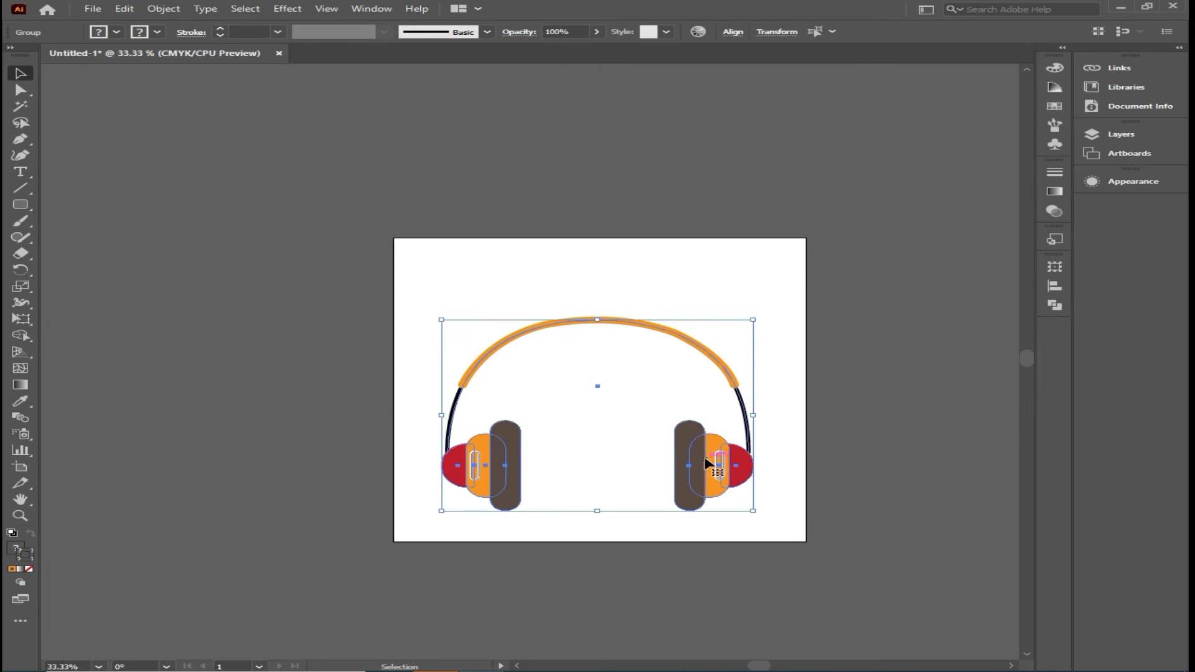
right_click(706, 460)
left_click(743, 341)
left_click(630, 400)
left_click_drag(598, 324, 581, 241)
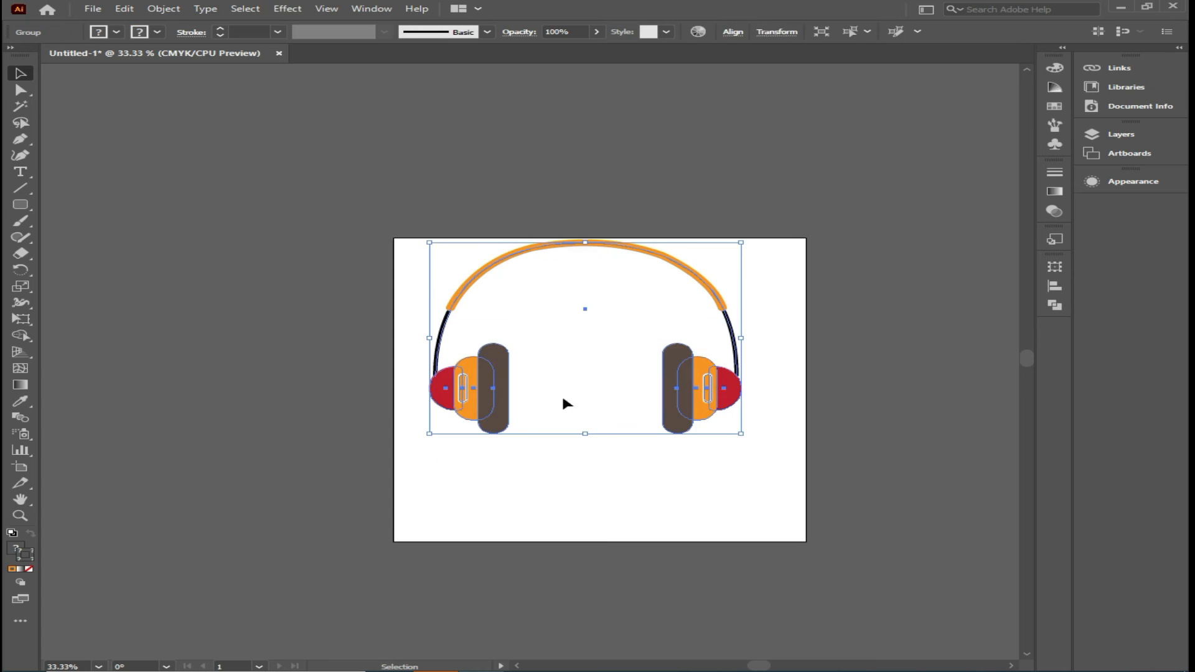
left_click(600, 467)
Draw a winding S-shaped cable with the Pen tool from the right red earcup to the artboard's lower edge, using five anchor points.
left_click(20, 138)
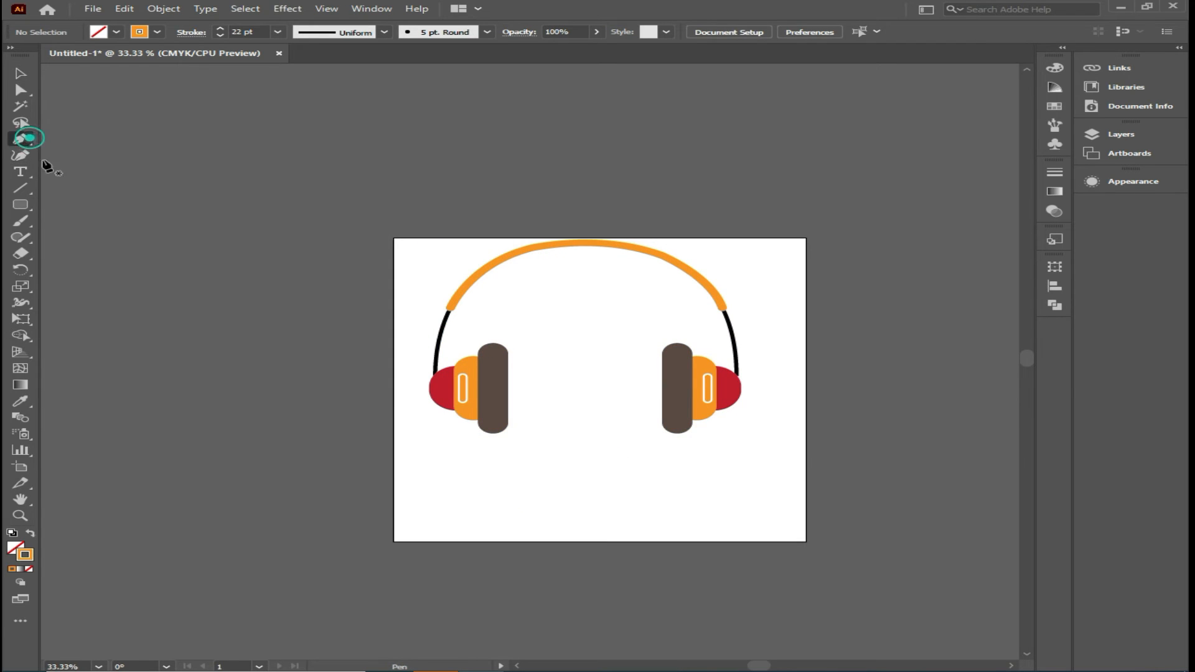
left_click(741, 391)
mouse_move(537, 470)
left_mouse_down()
mouse_move(336, 476)
mouse_move(386, 434)
left_mouse_up()
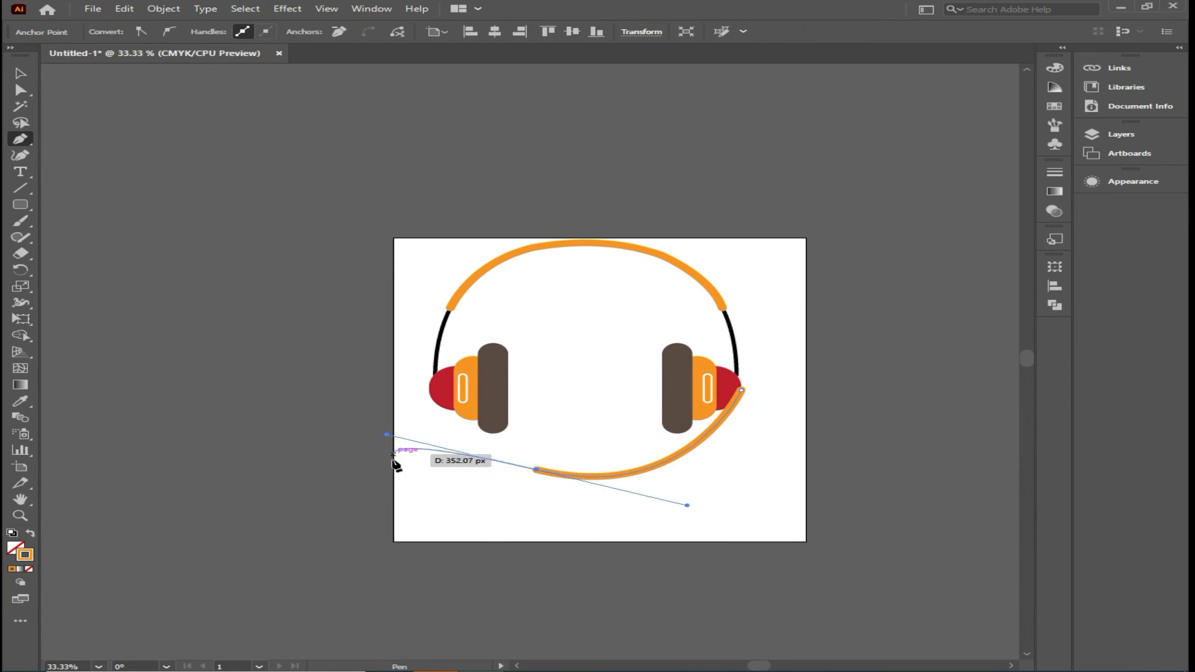
left_click(474, 528)
left_click_drag(556, 537, 611, 526)
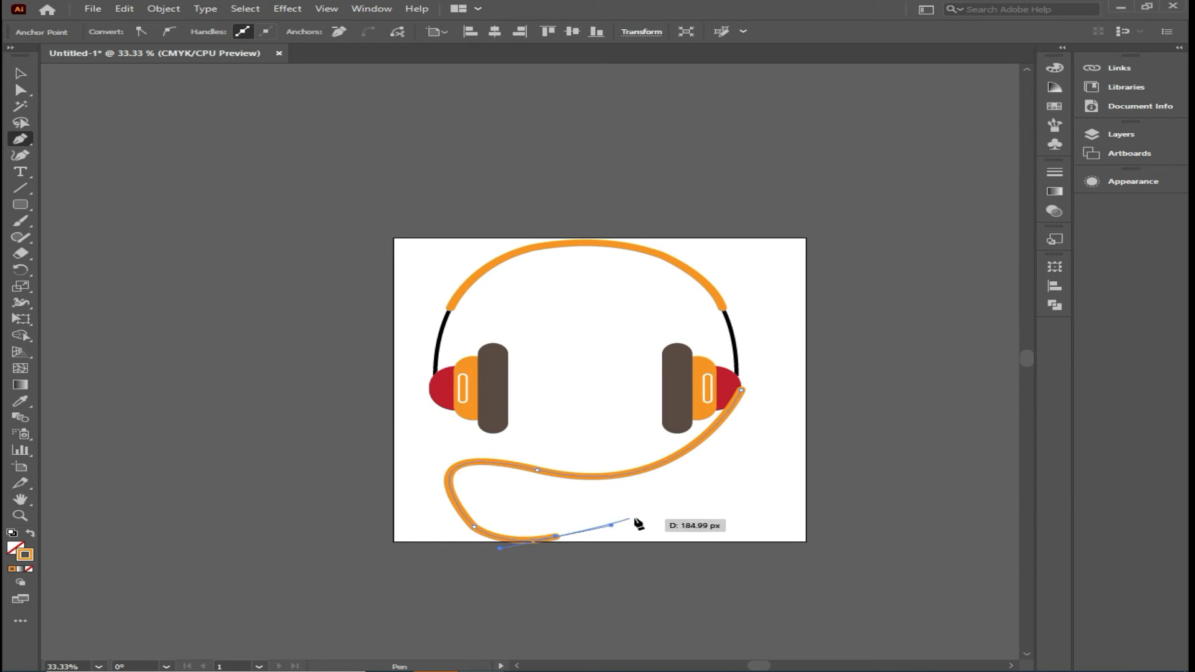
left_click_drag(737, 532, 779, 552)
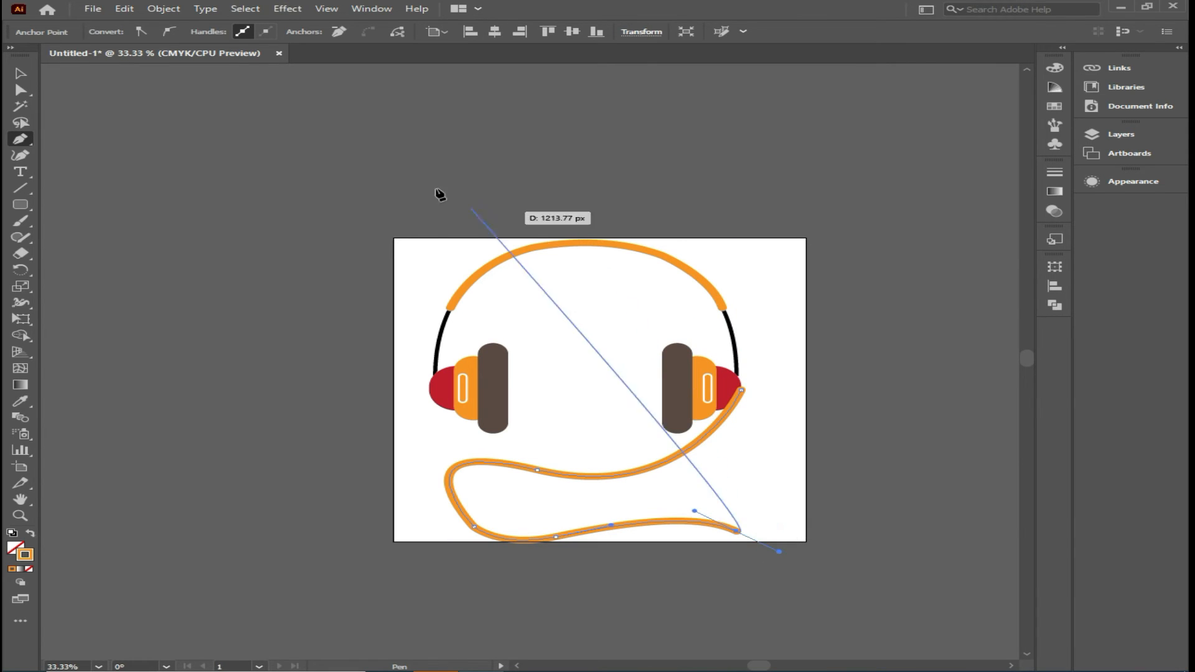
left_click(20, 73)
left_click(248, 305)
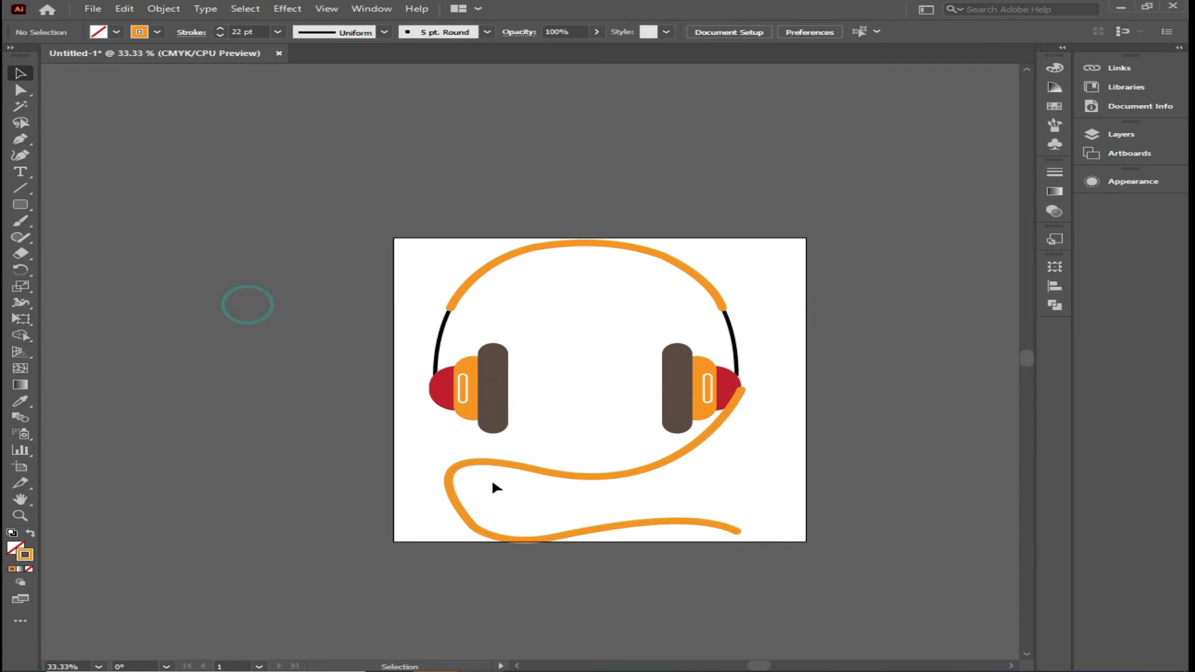
Sample the red of the outer earcup shape with the Eyedropper as the cable's stroke color.
left_click(579, 472)
left_click_drag(598, 490, 607, 509)
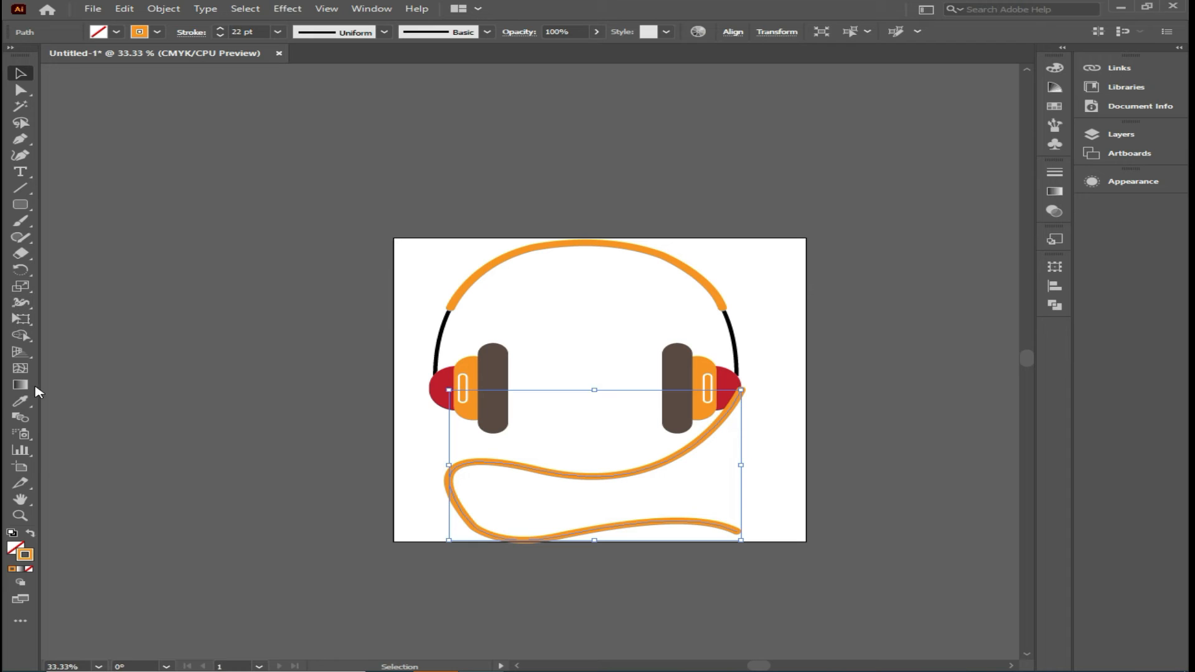
left_click(20, 402)
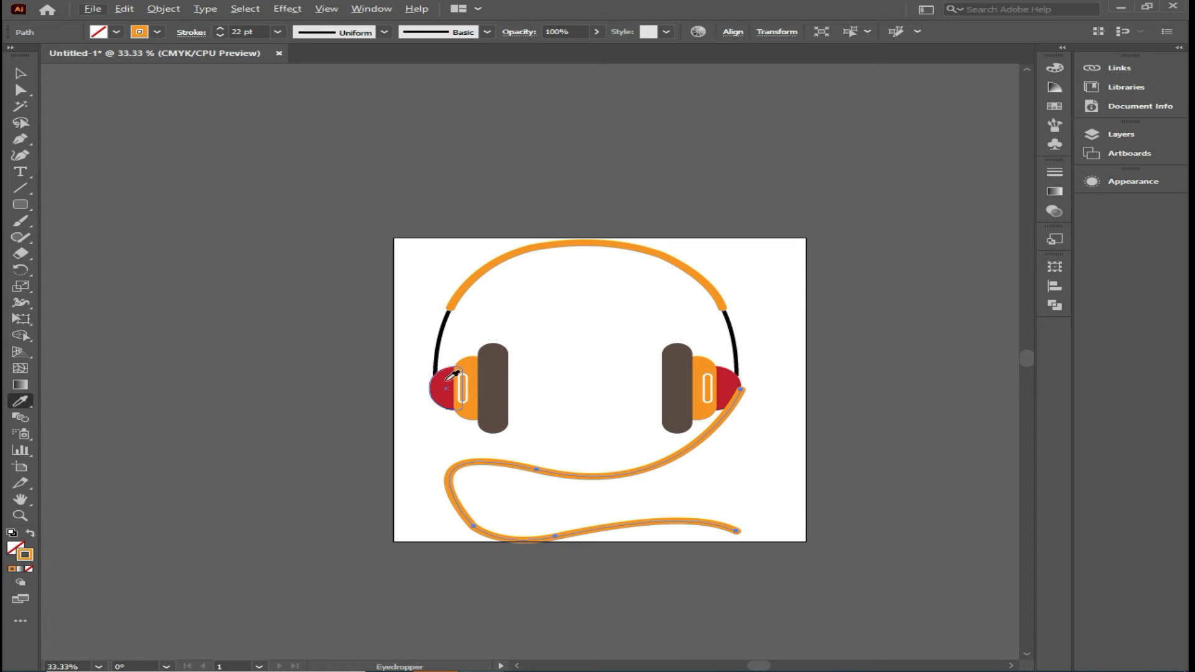
left_click(452, 375)
left_click(21, 73)
left_click(212, 327)
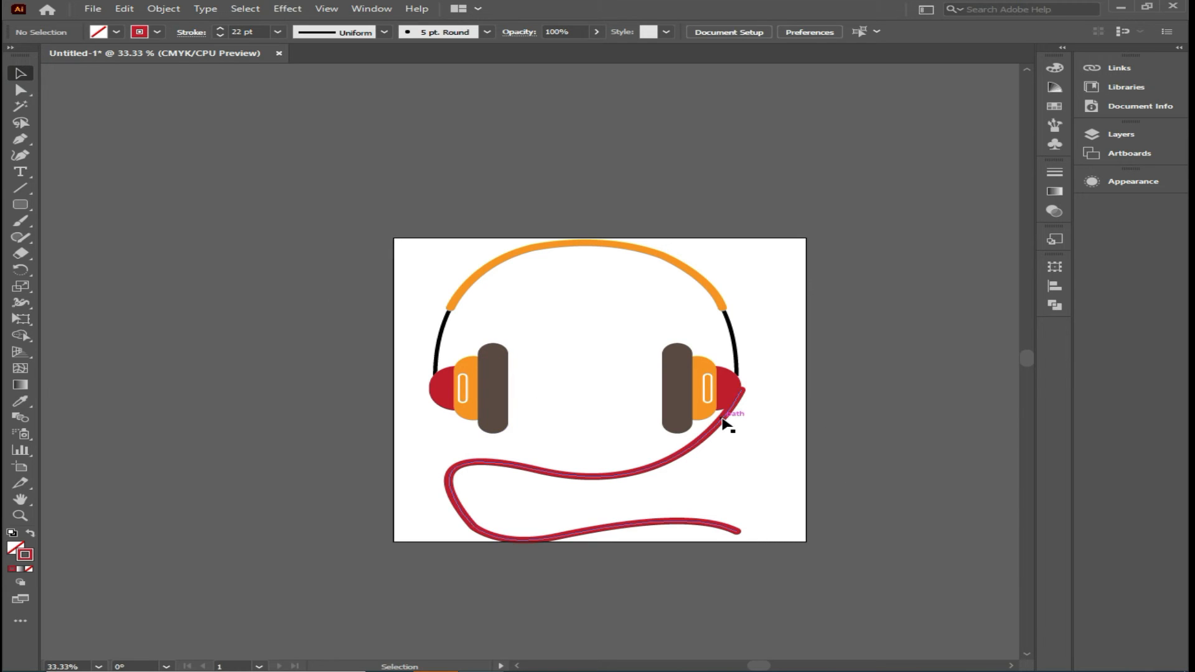
Move the cable slightly down and left so its upper end meets the lower edge of the right red earcup shape.
left_click_drag(730, 414, 720, 416)
left_click(760, 466)
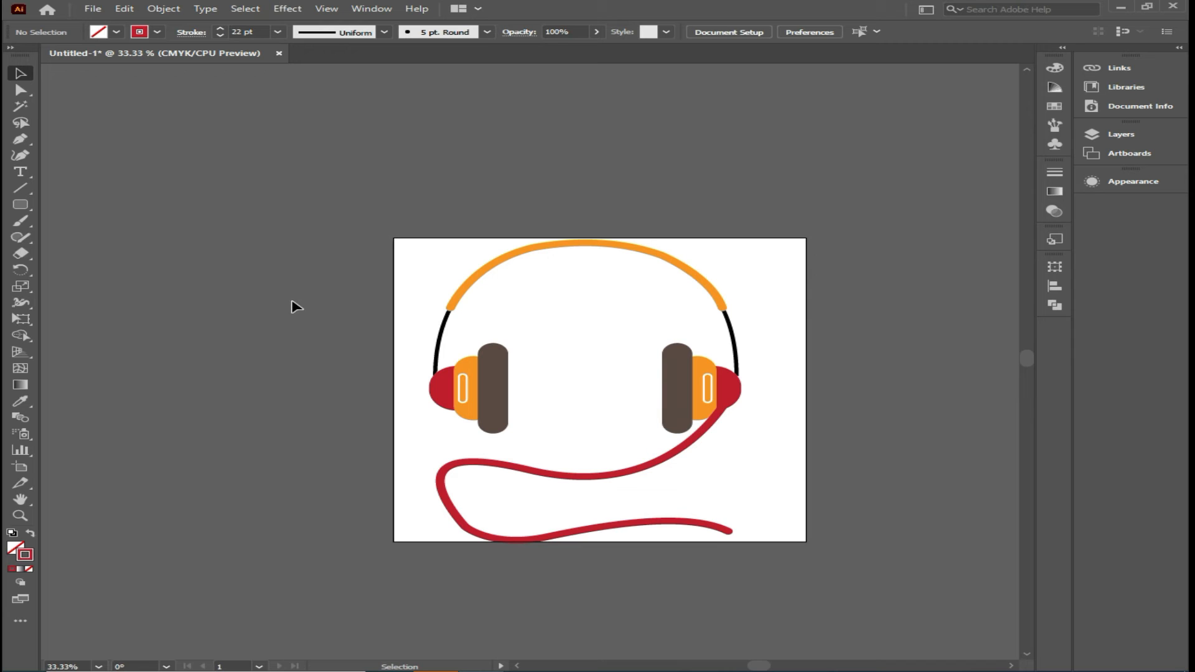
left_click_drag(691, 439, 695, 448)
left_click(766, 459)
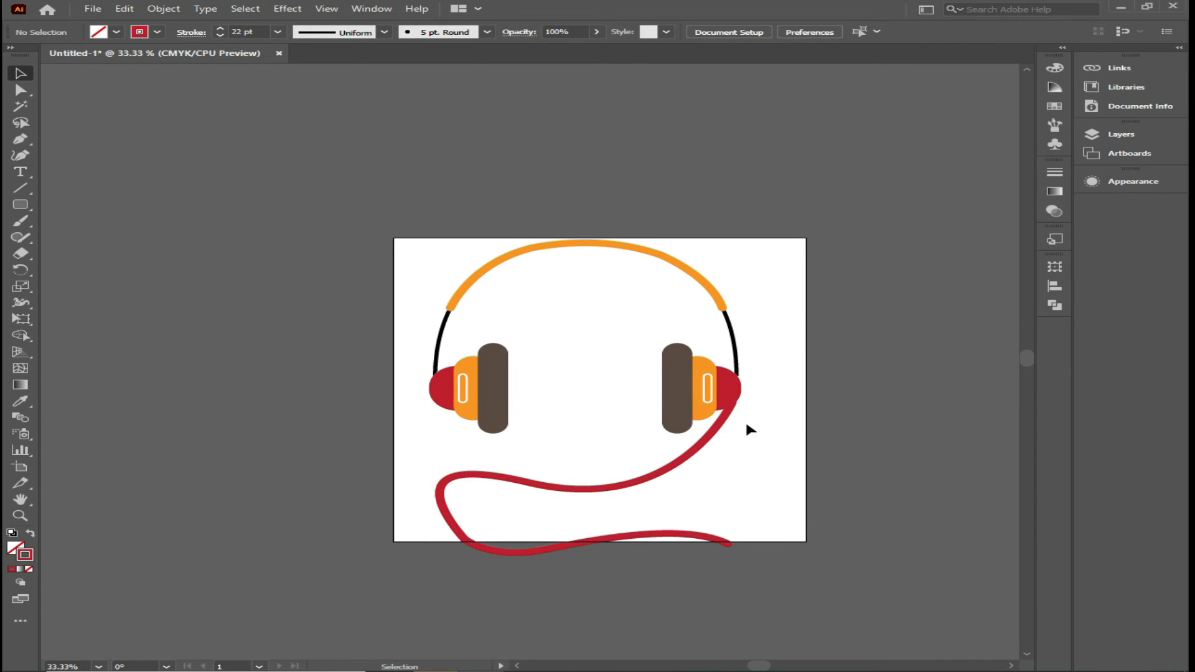
left_click(724, 418)
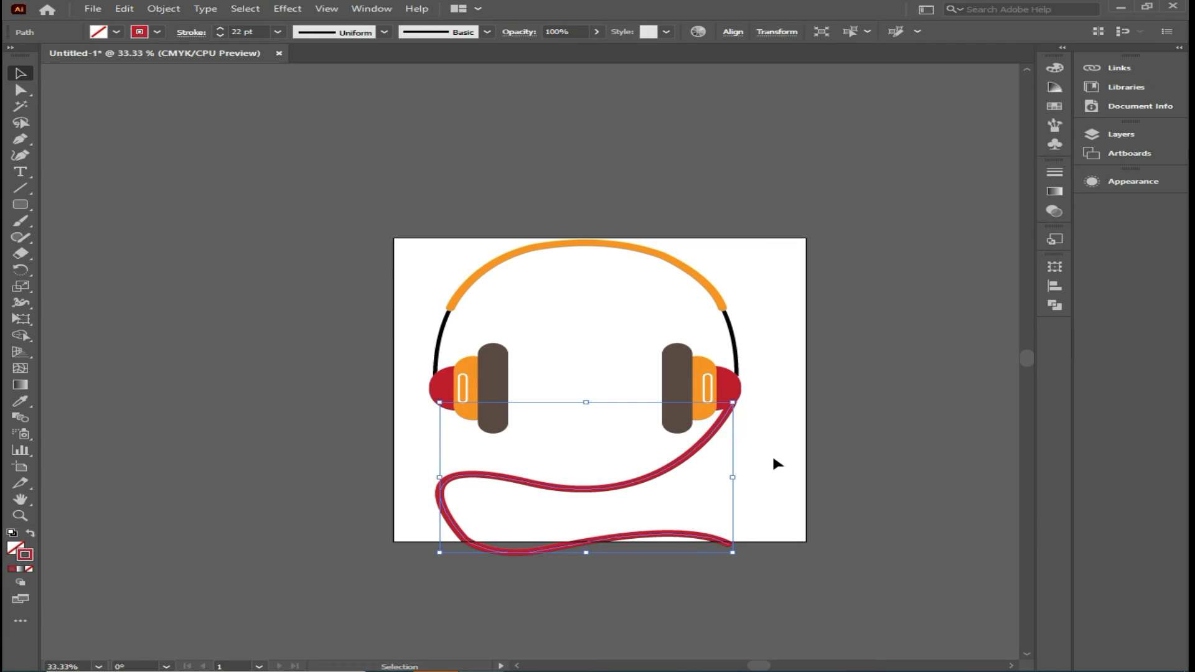
key("Left")
key("Left")
key("Left")
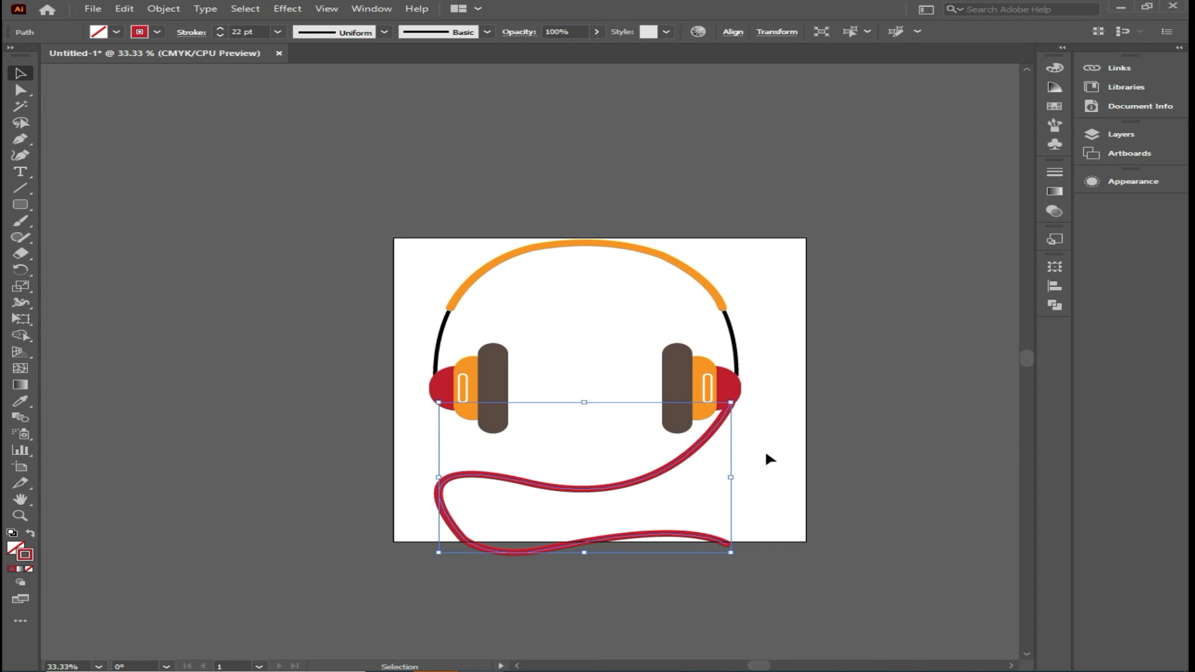
left_click(764, 452)
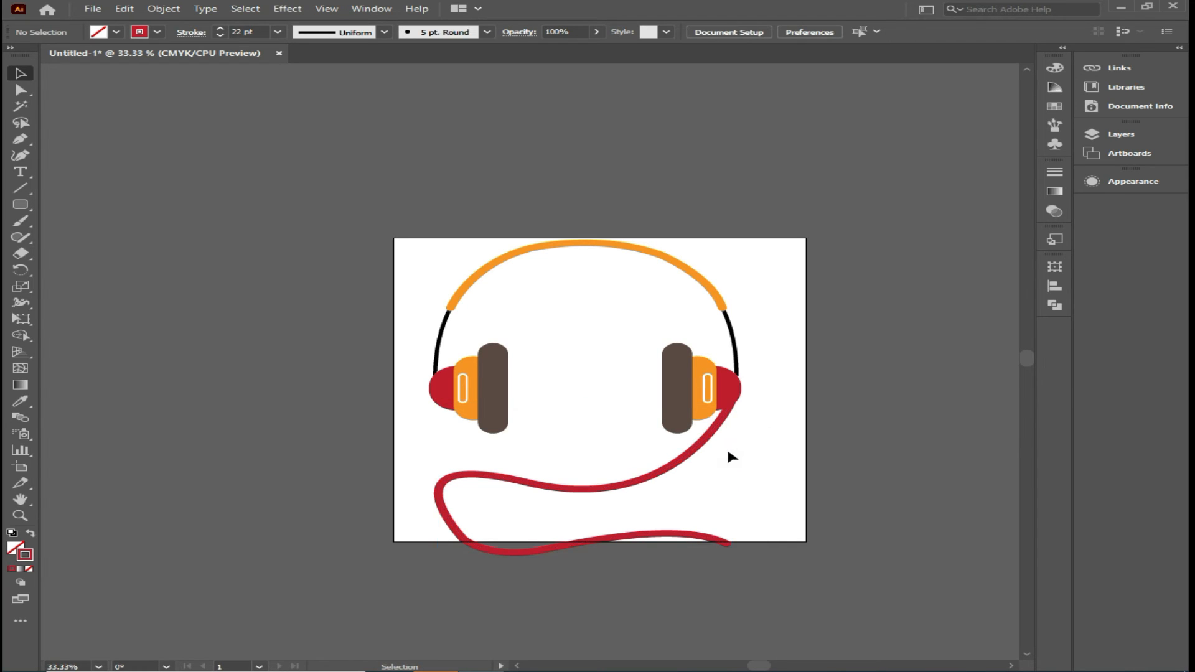
Send the cable to the back, behind the right earcup.
left_click(684, 463)
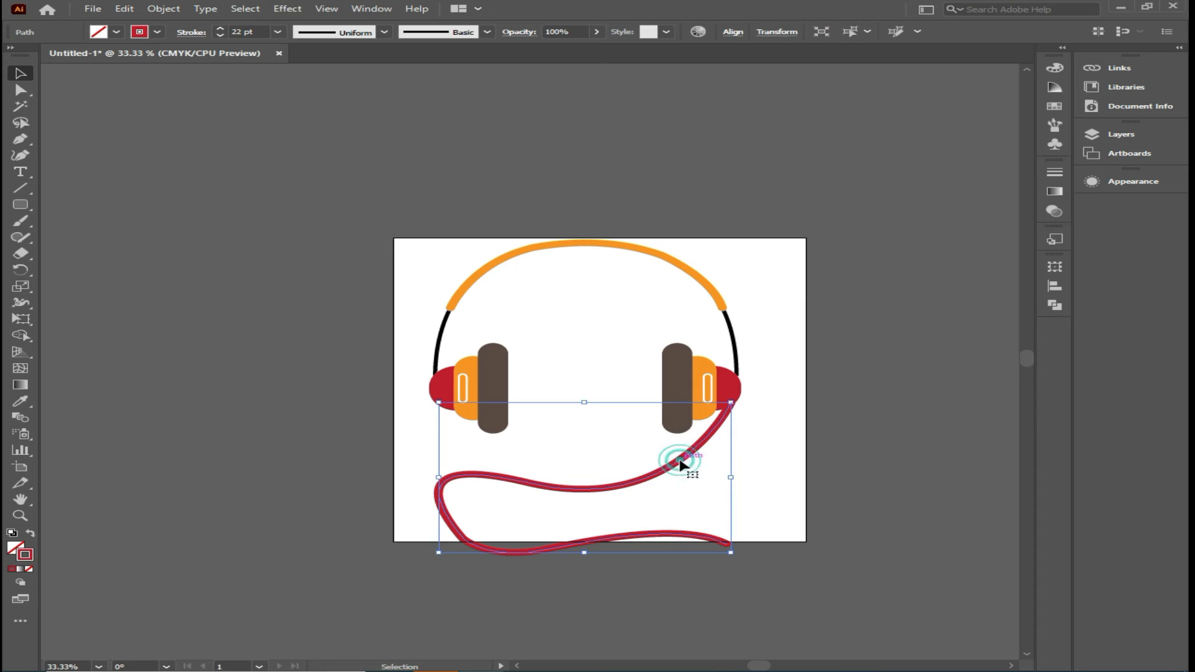
right_click(685, 463)
mouse_move(753, 390)
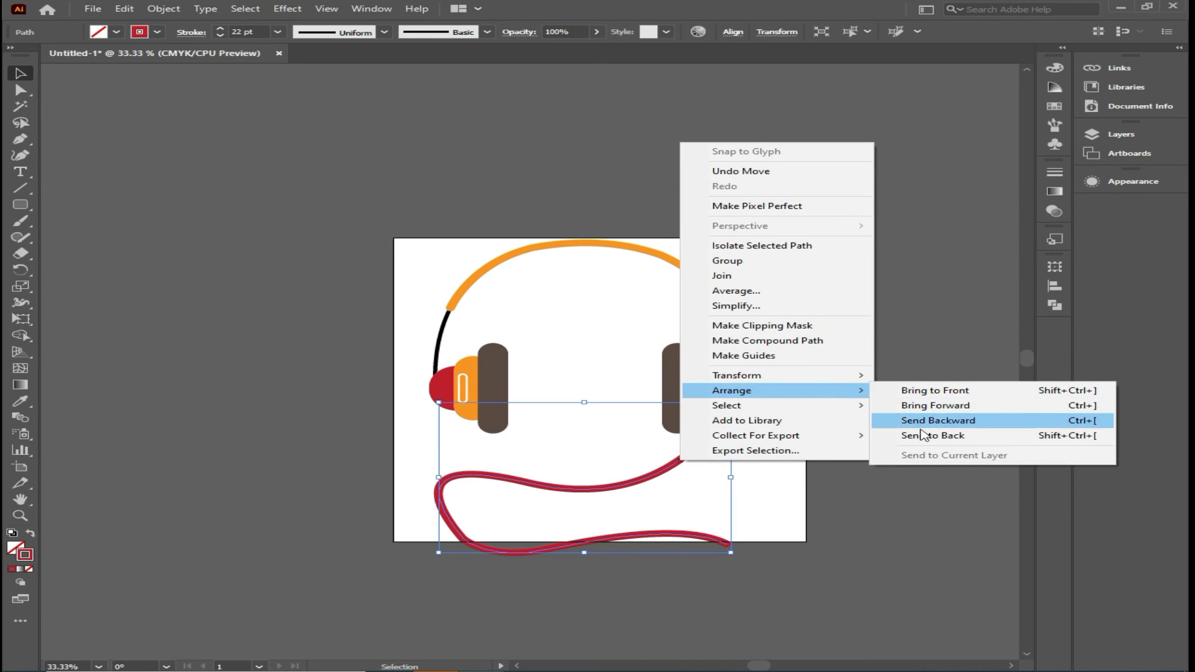
left_click(891, 434)
left_click(774, 475)
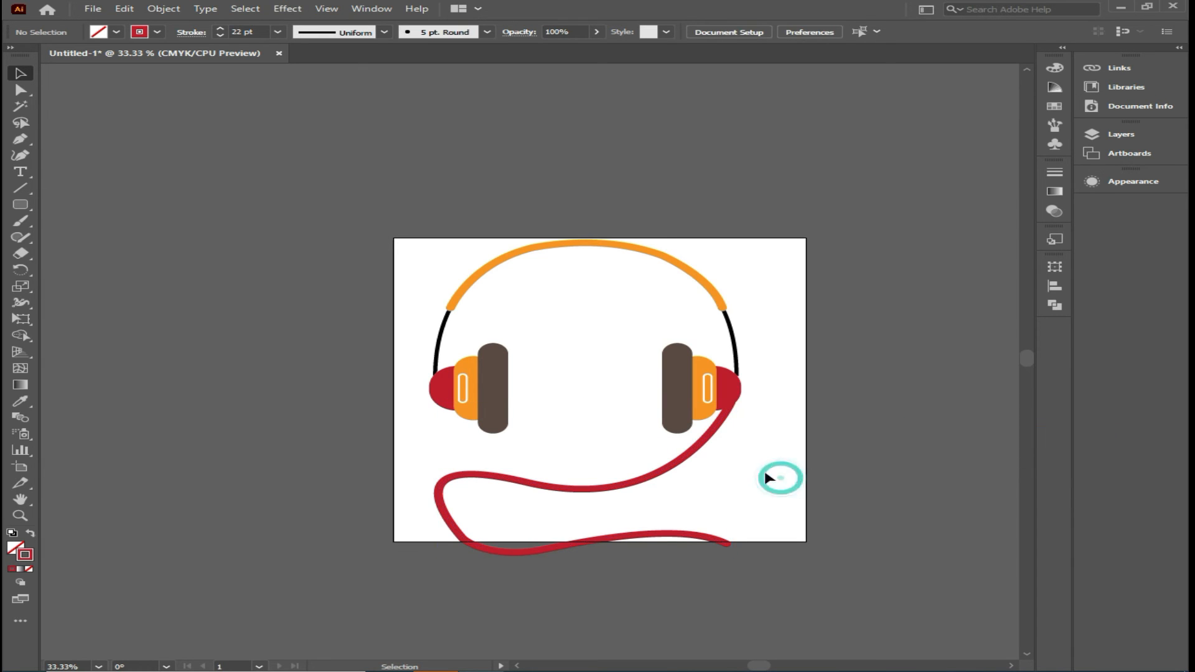
Set the cable's stroke color to the darkest brown swatch.
left_click(650, 461)
left_click(699, 493)
left_click(608, 461)
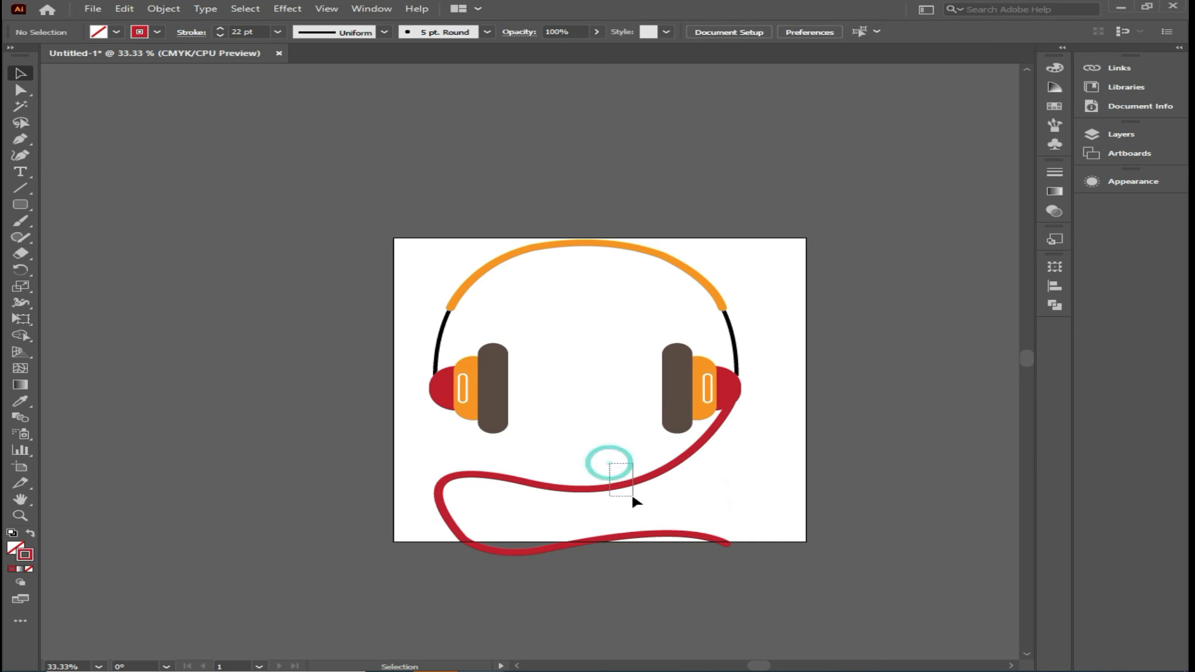
left_click(159, 33)
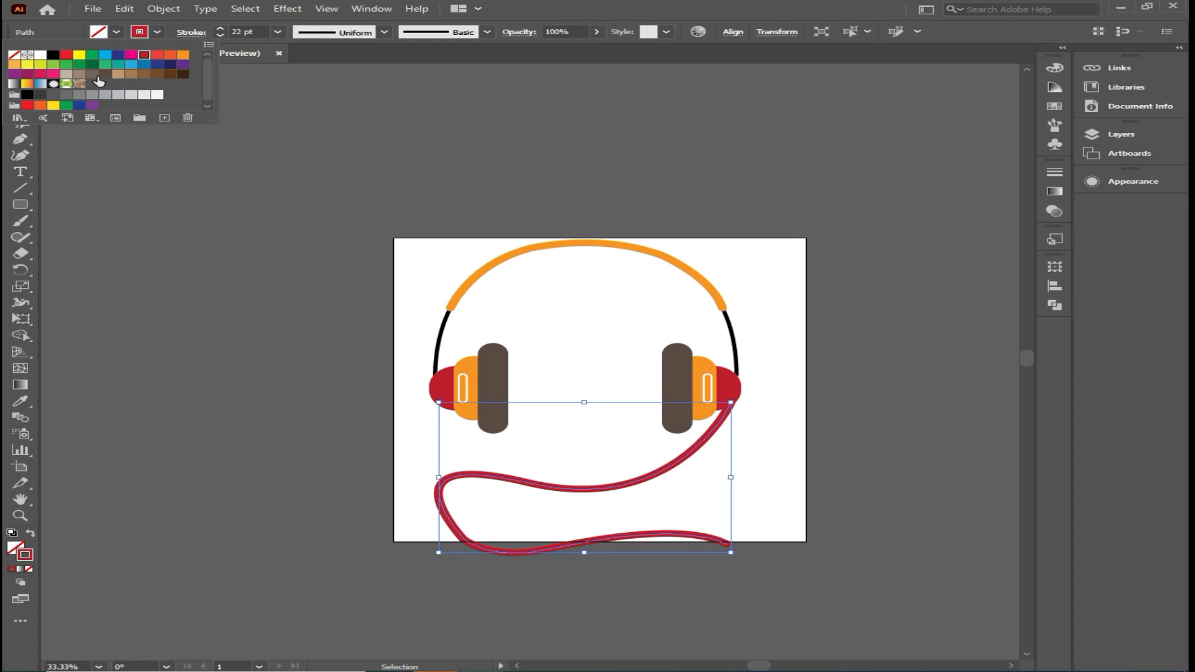
left_click(182, 74)
left_click(272, 245)
left_click(272, 250)
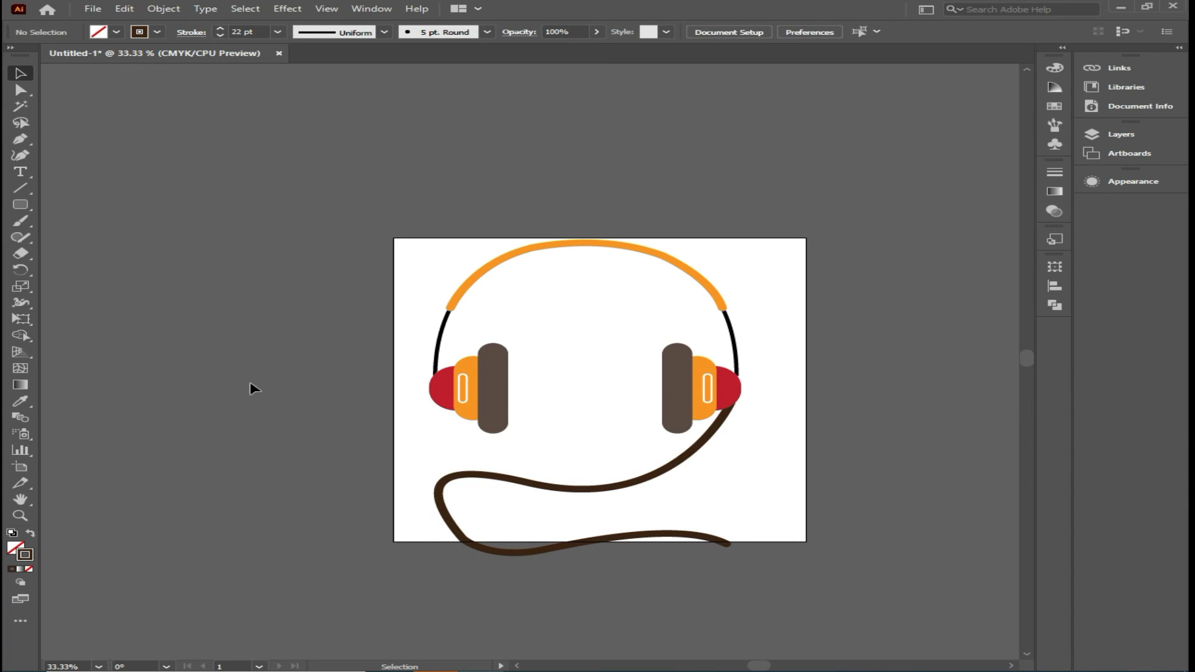
Group the headphones with the cable and scale the group down proportionally from its center to fit inside the artboard.
left_click_drag(375, 243, 651, 585)
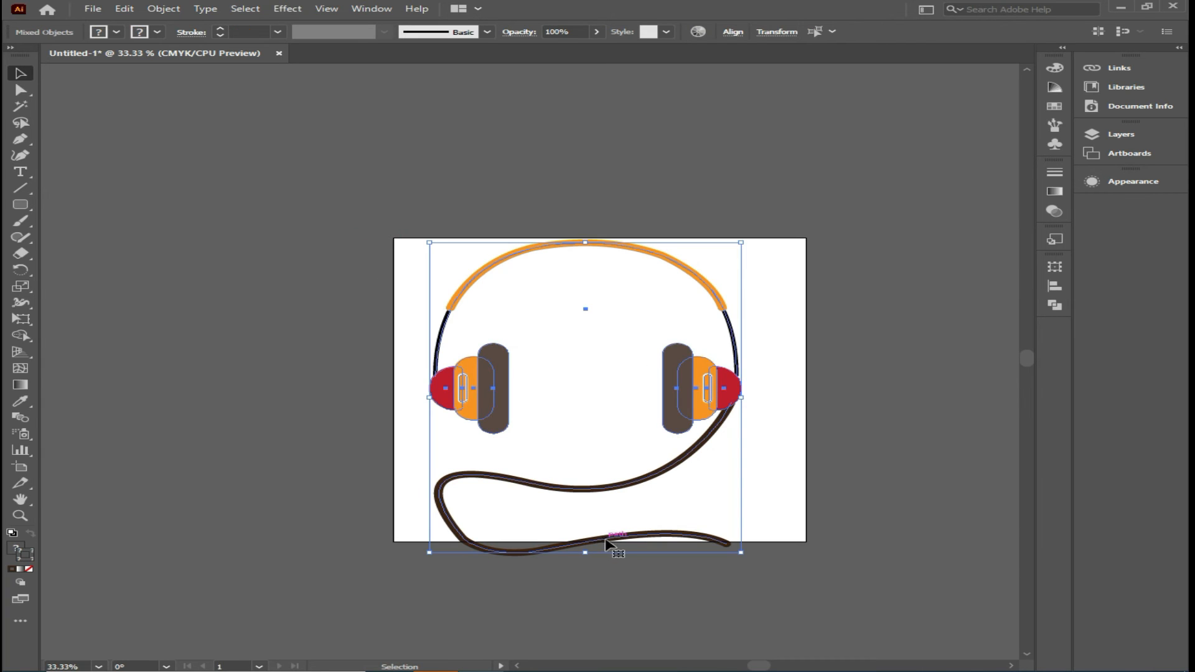
right_click(677, 374)
left_click(722, 477)
left_click_drag(429, 242, 454, 268)
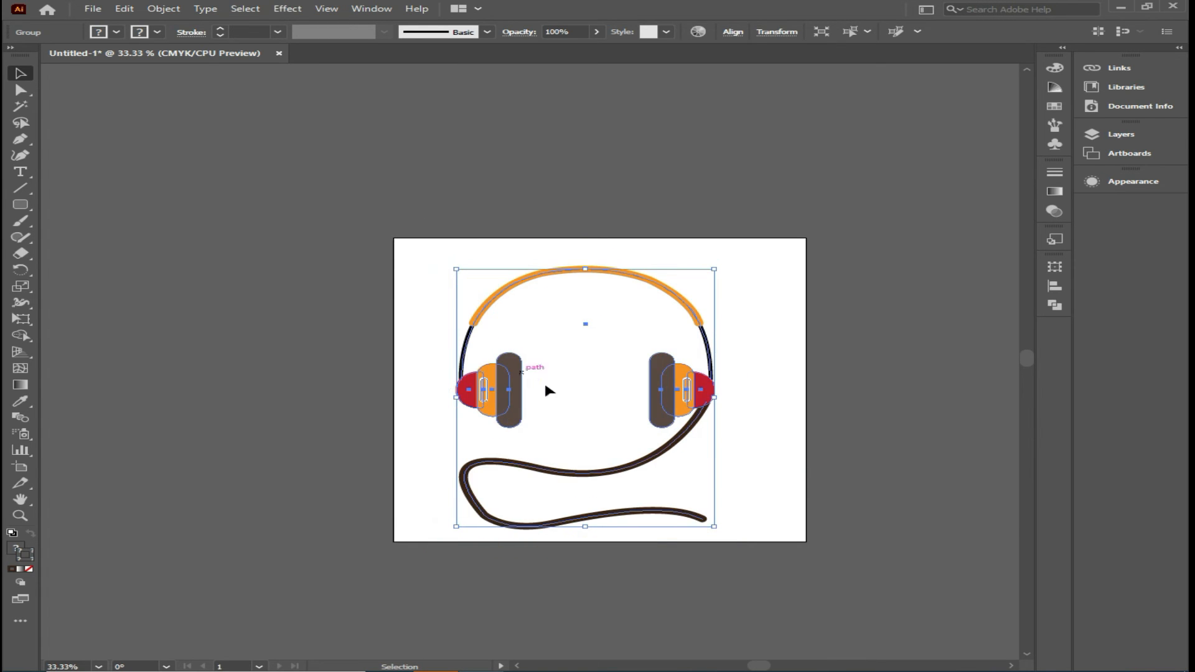
left_click(785, 455)
Enter the group and move the cable's upper end anchor slightly left on the right red earcup, to about X 751 px, Y 540 px.
scroll(629, 489, "up", 1)
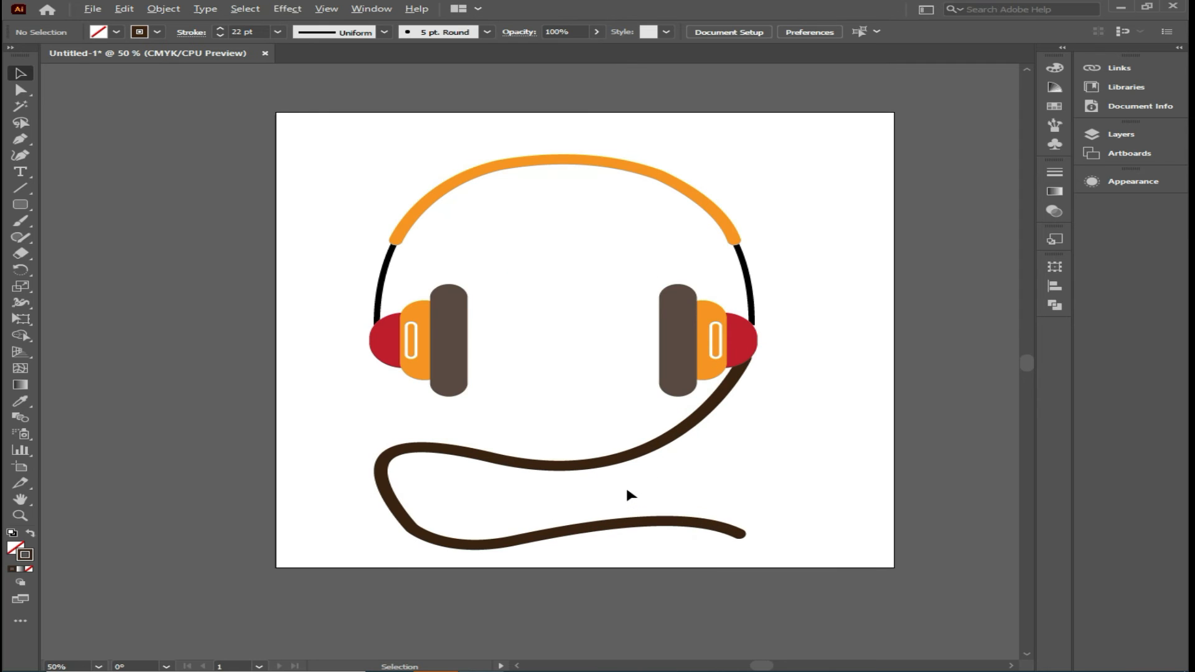
scroll(624, 483, "up", 1)
left_click_drag(568, 462, 570, 506)
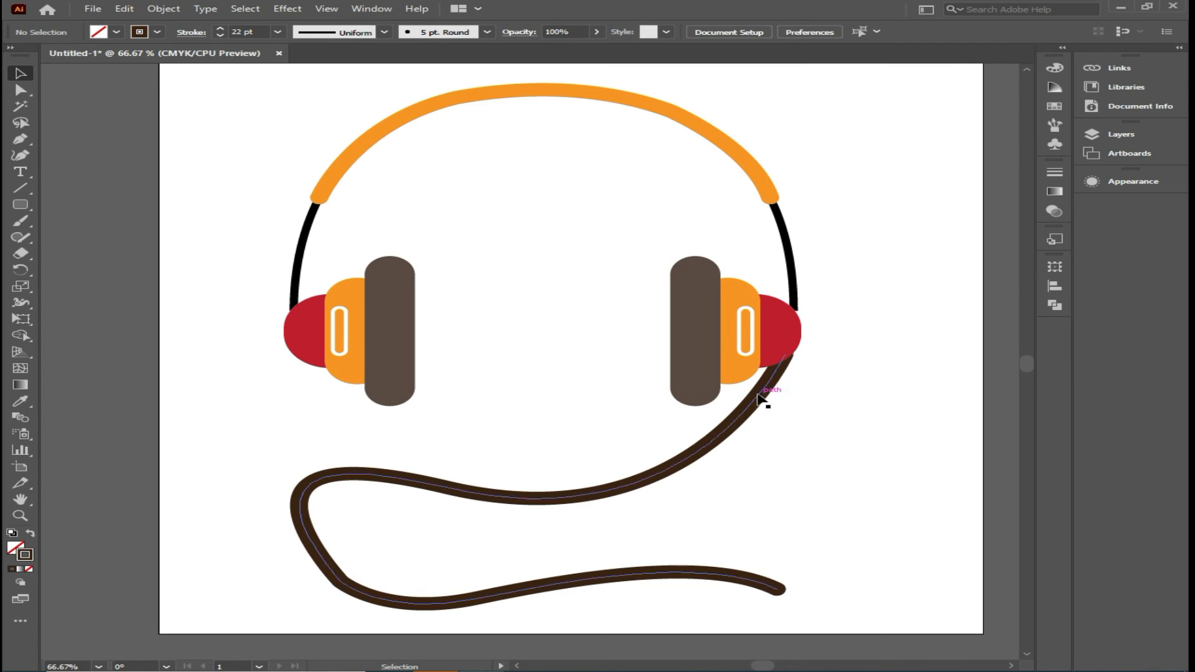
left_click(726, 428)
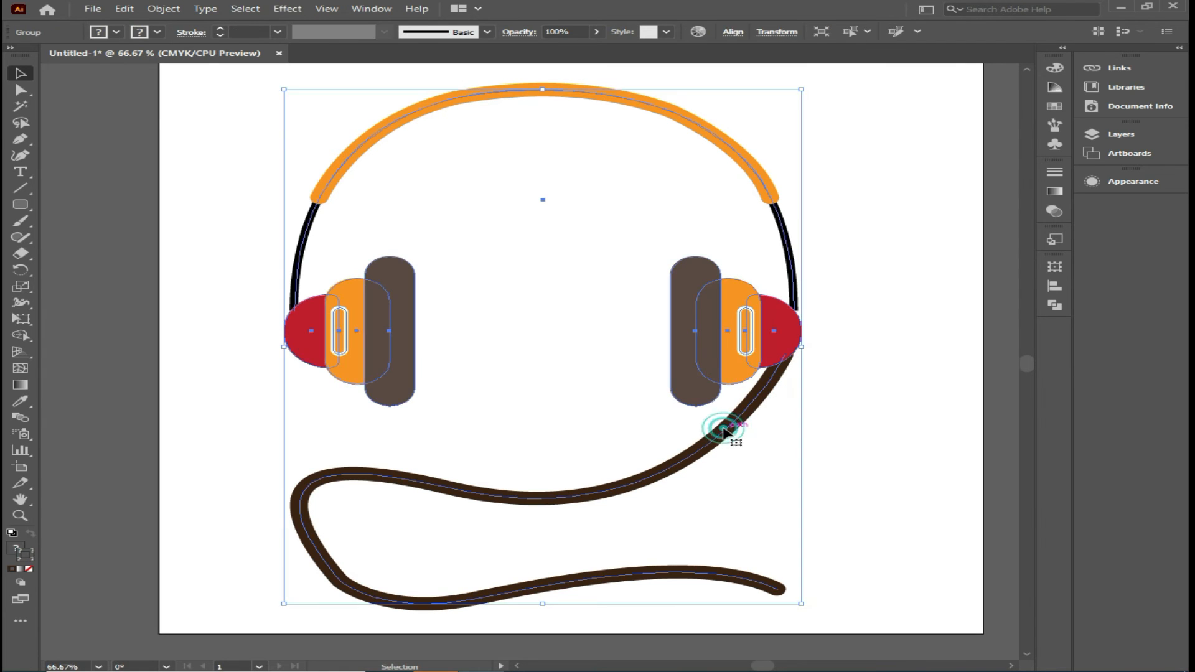
double_click(724, 431)
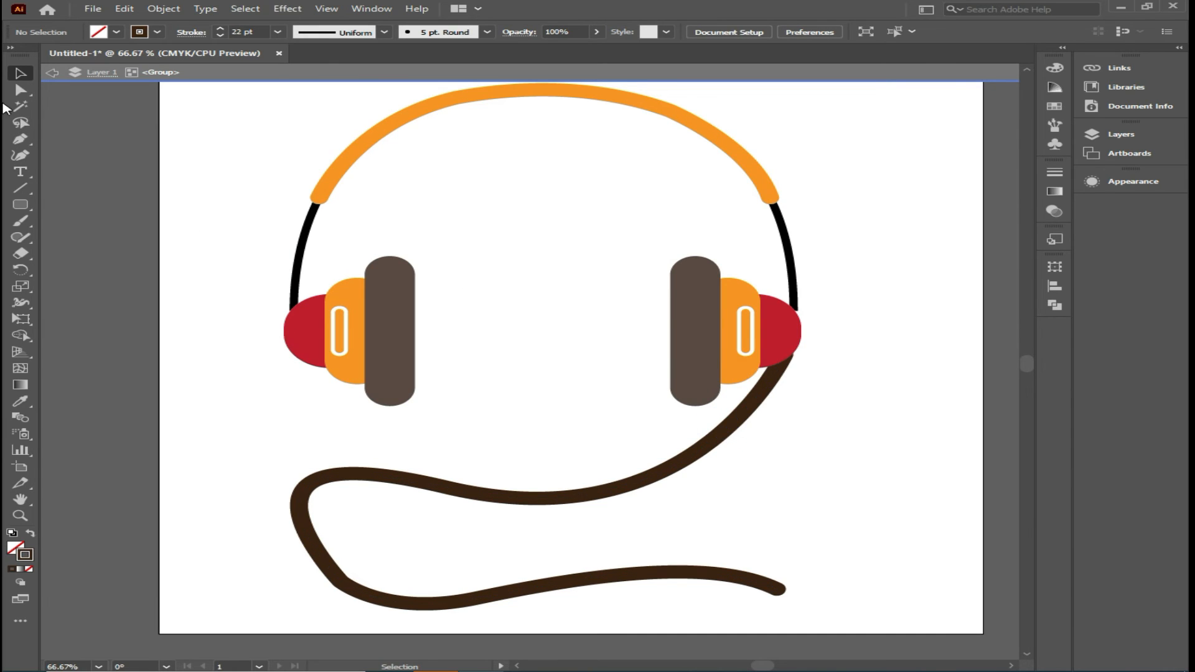
left_click(21, 90)
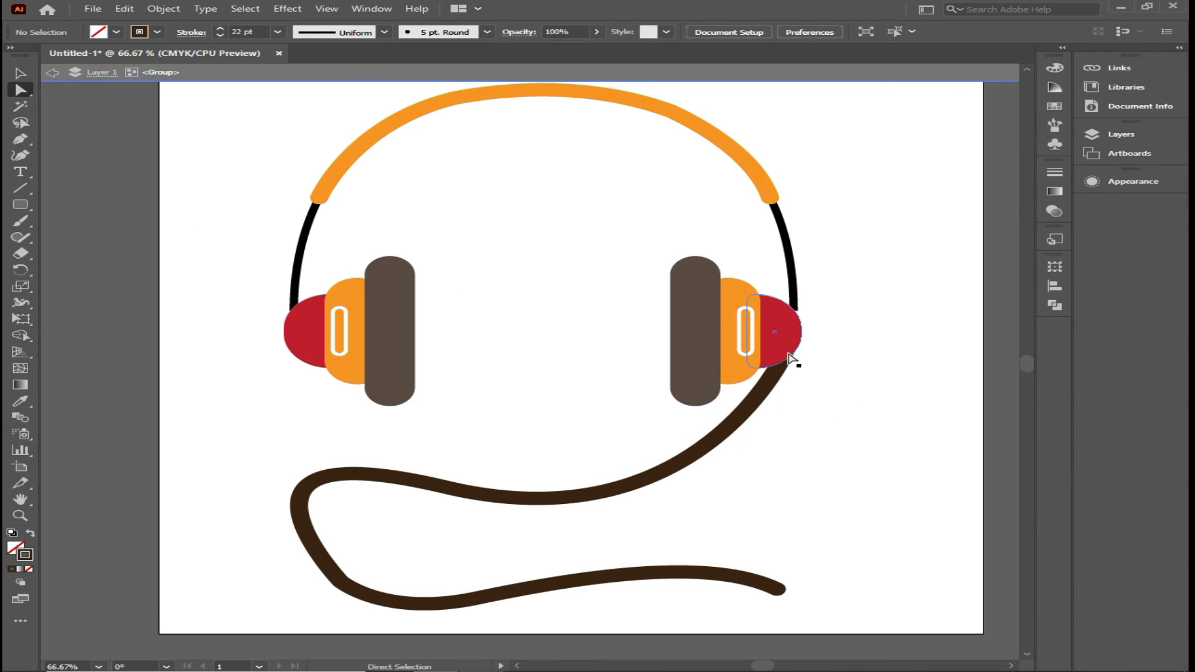
left_click(767, 399)
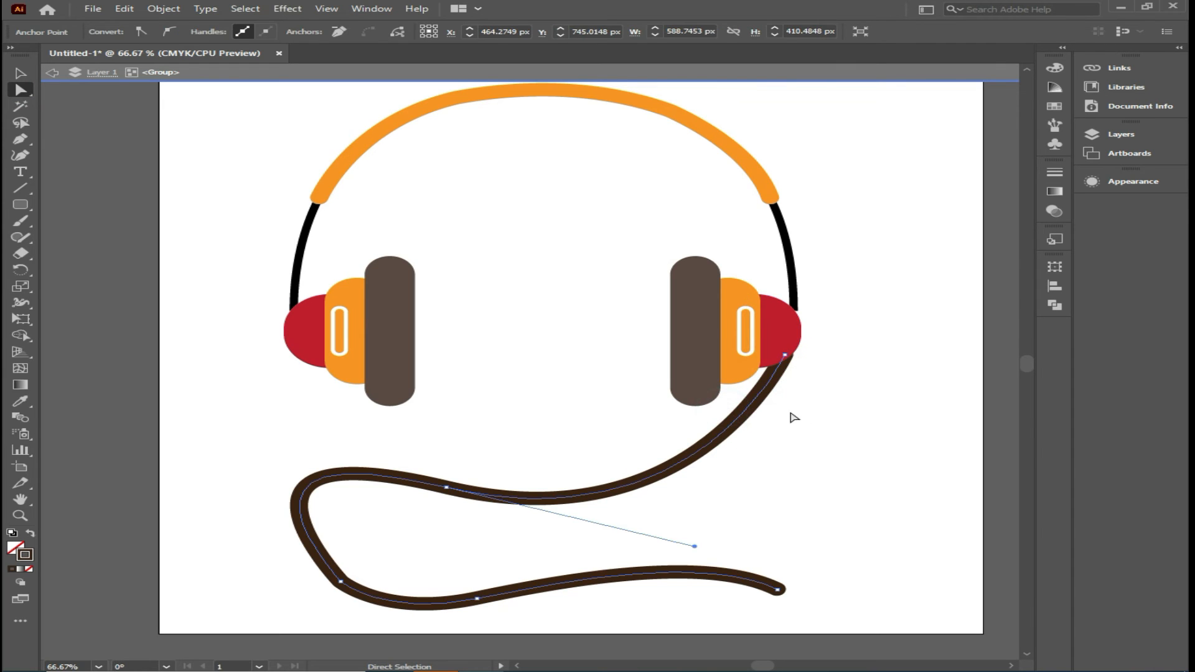
left_click_drag(785, 358, 777, 353)
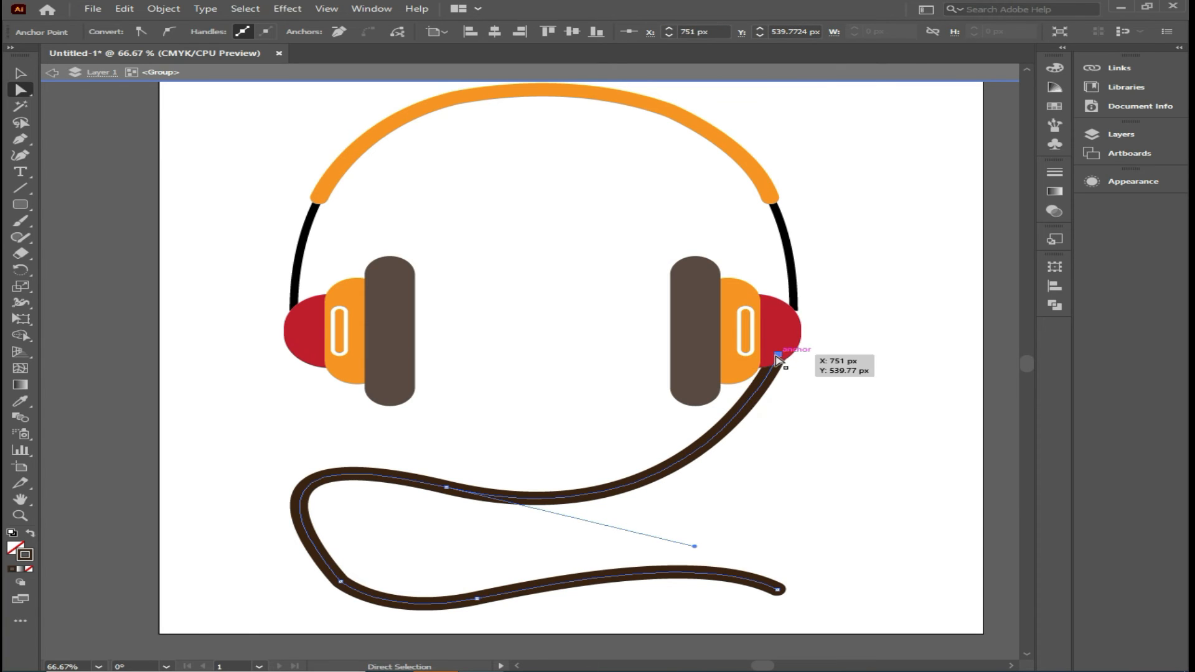
Reshape the cable with its direction handles, rounding the curve below the right earcup, flattening the upper left bend and deepening the lower one.
left_click_drag(696, 545, 755, 547)
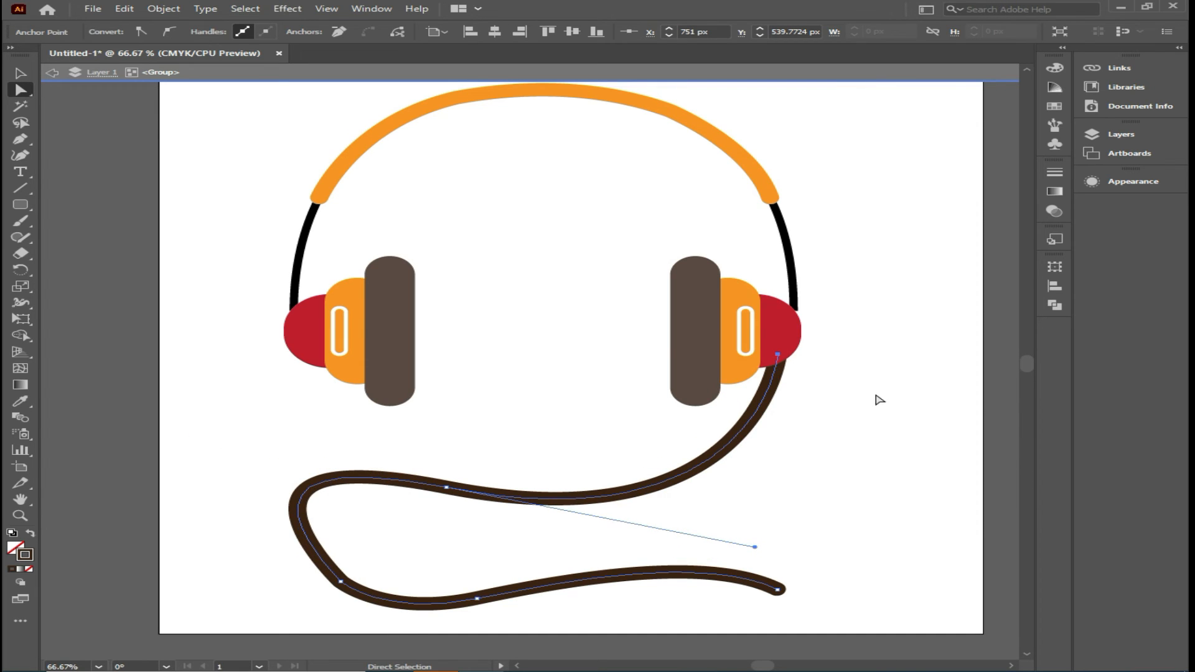
left_click(341, 582)
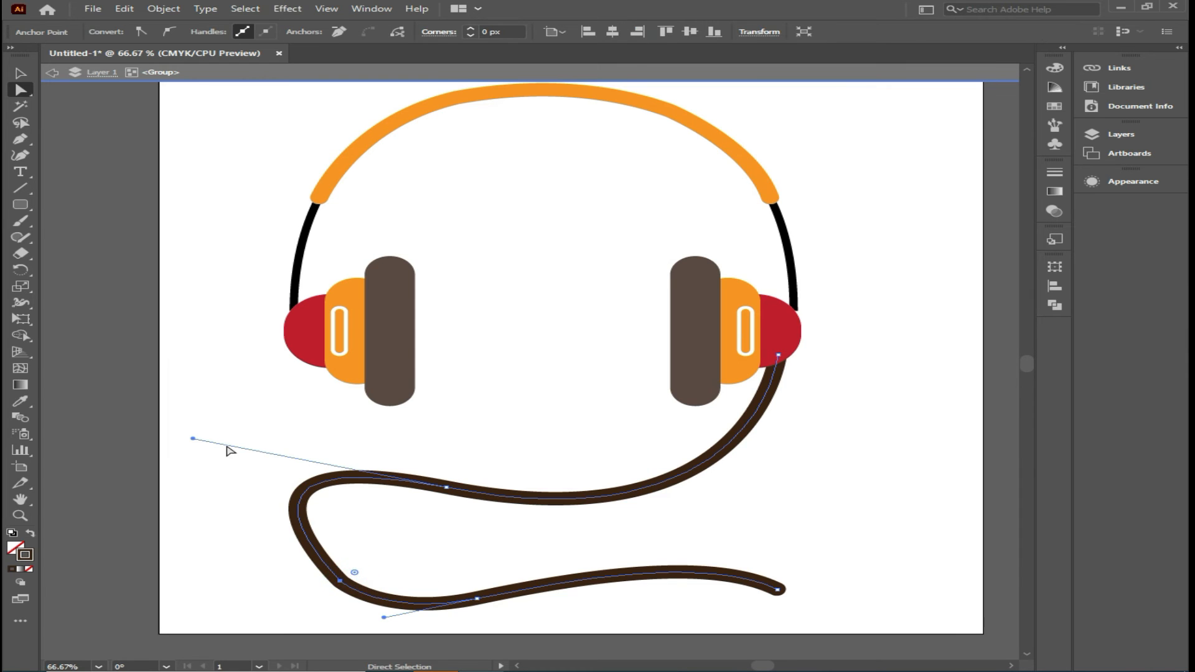
left_click_drag(193, 440, 234, 471)
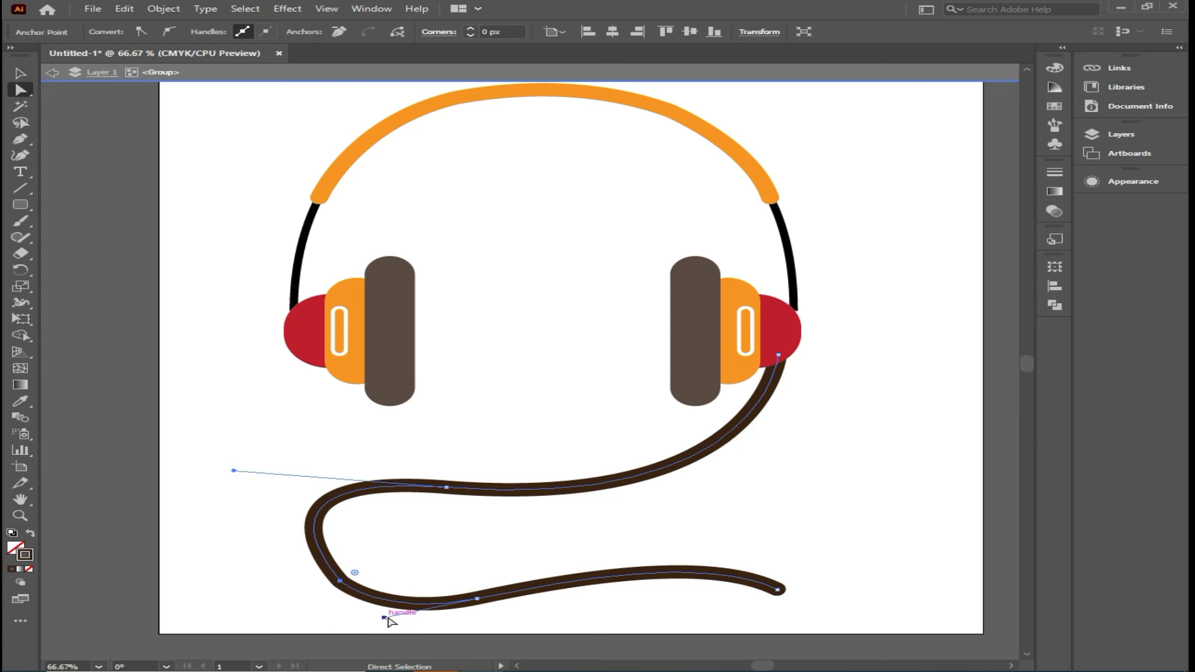
left_click_drag(384, 619, 389, 626)
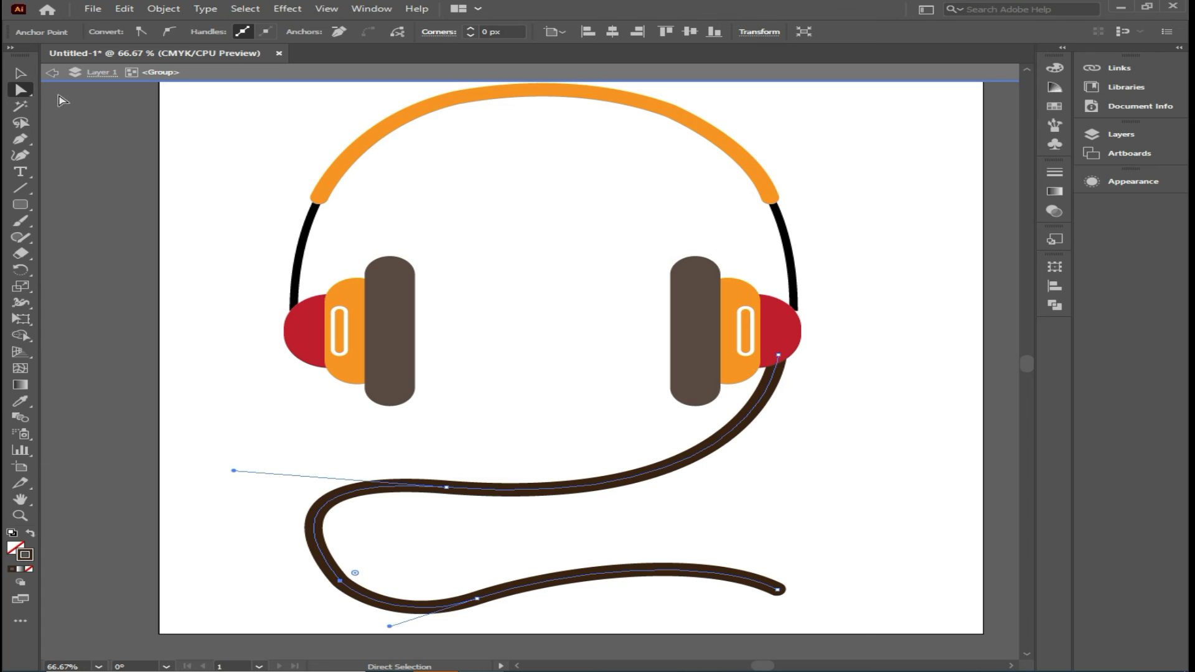
left_click(19, 73)
left_click(876, 446)
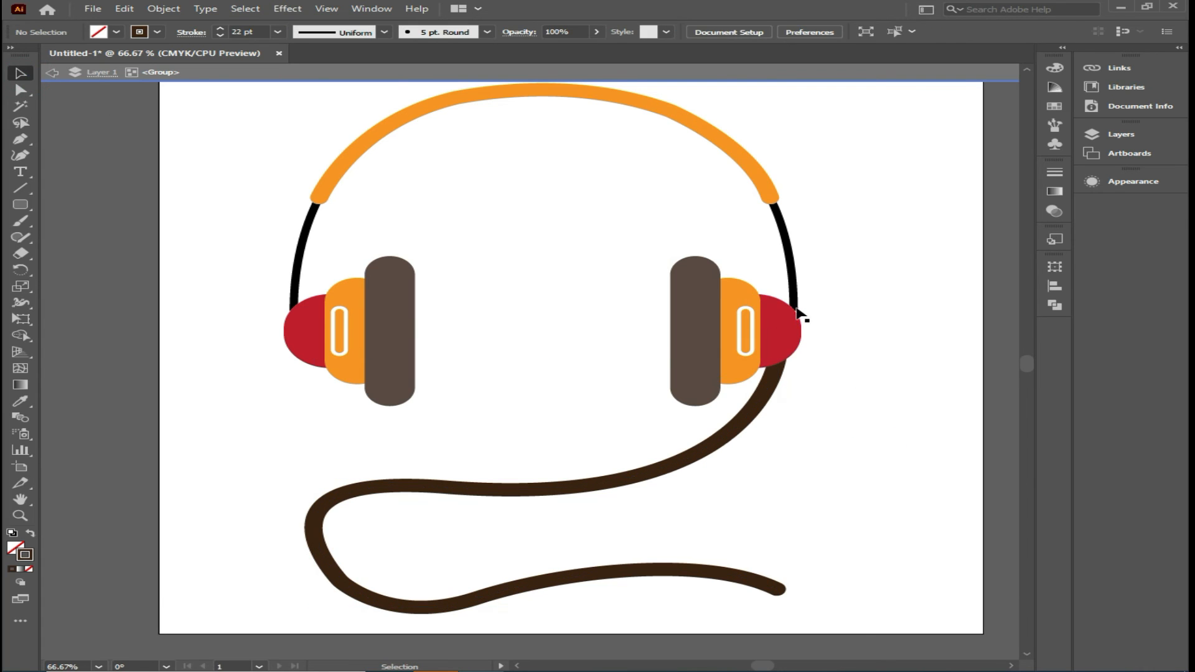
Examine how the black headband's right end meets the right red earcup.
left_click(791, 239)
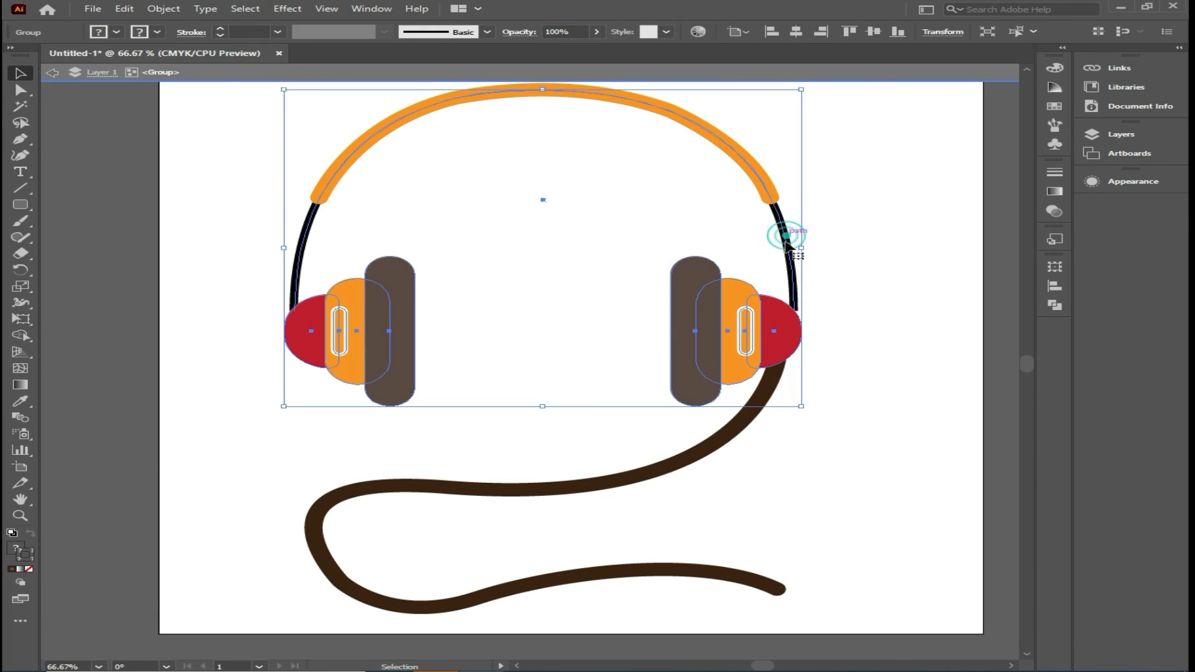
left_click(837, 328)
left_click(794, 301)
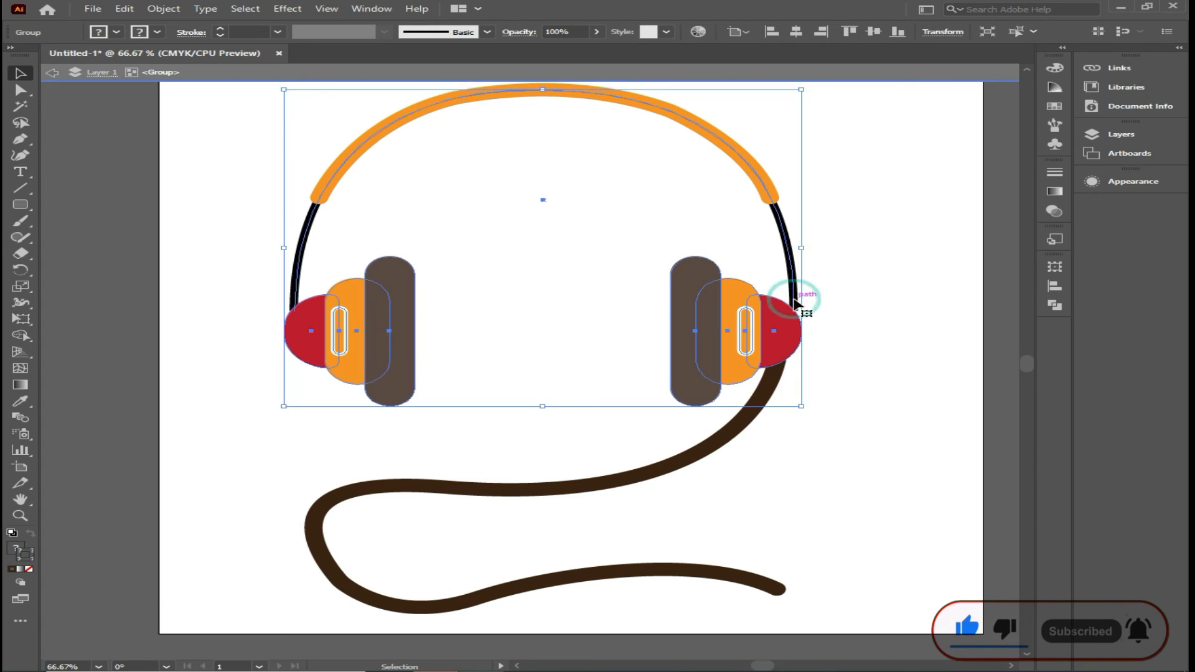
left_click(835, 307)
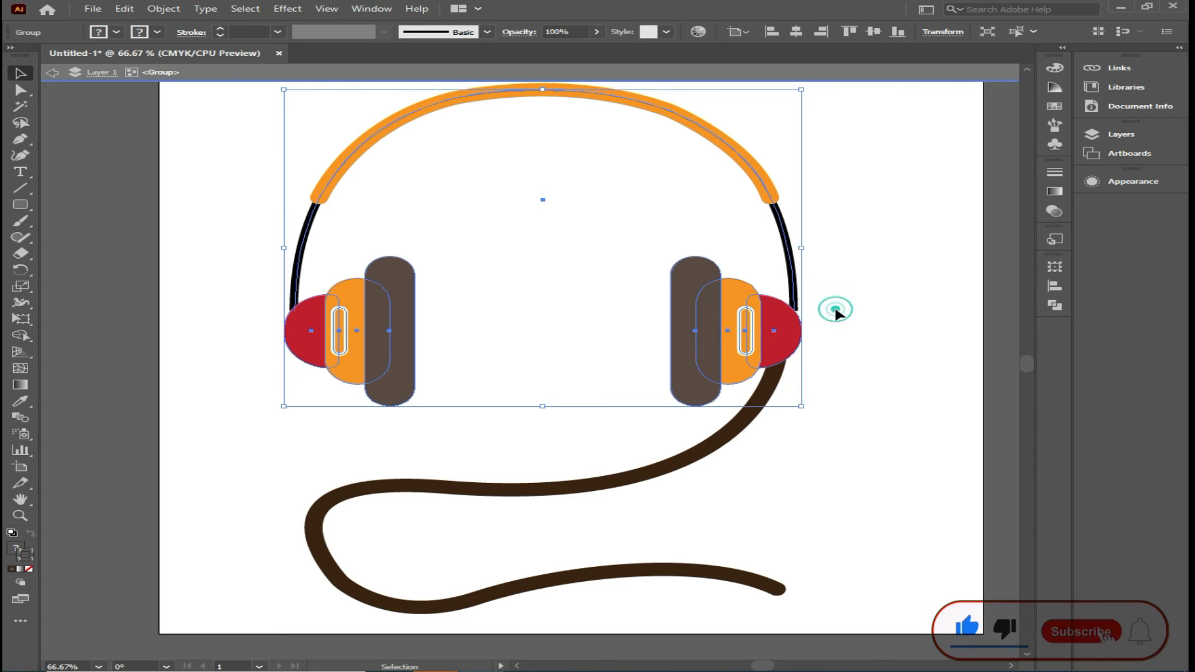
left_click(760, 268)
scroll(833, 325, "up", 2)
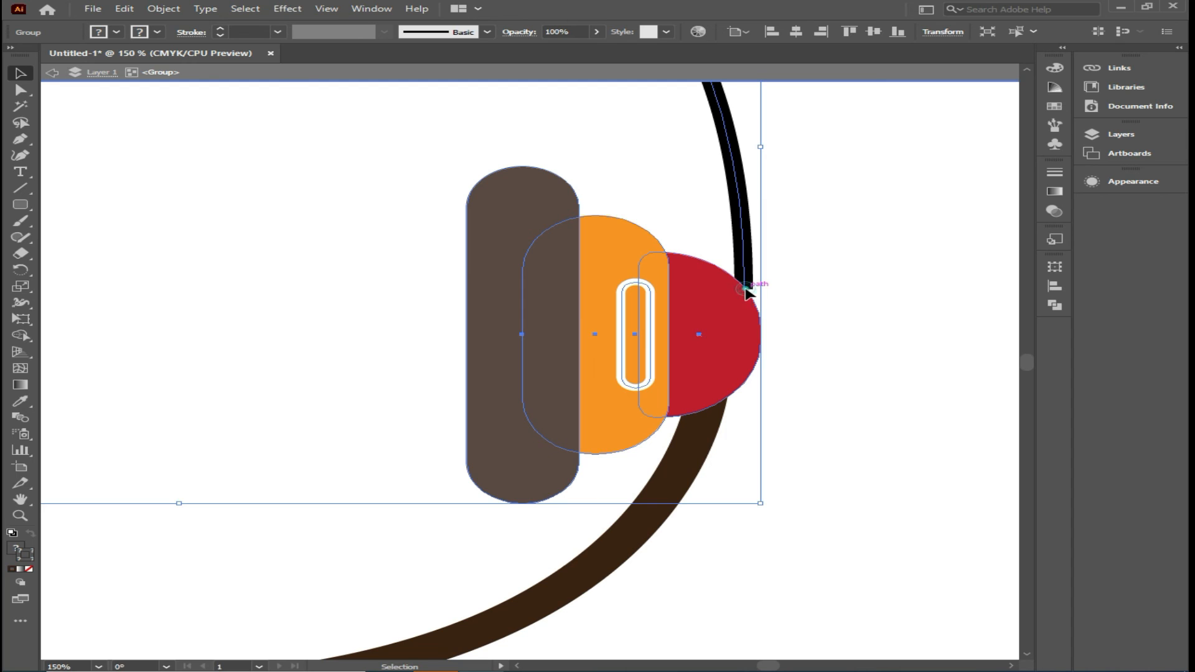
left_click(828, 281)
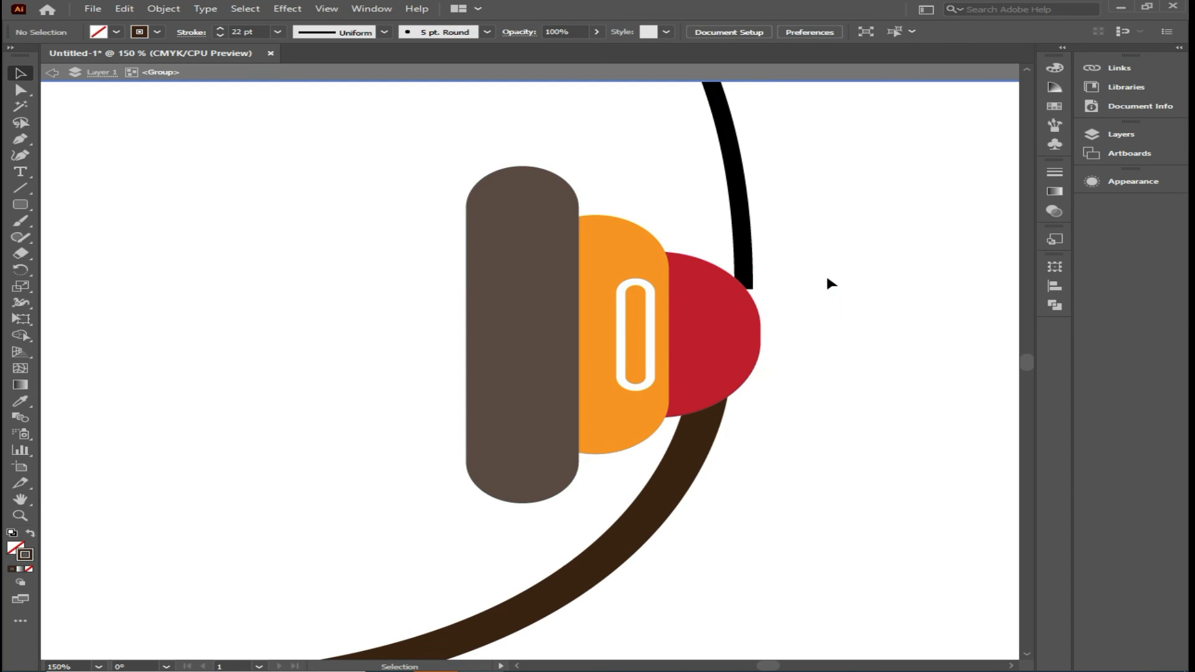
scroll(828, 283, "down", 2)
left_click(844, 300)
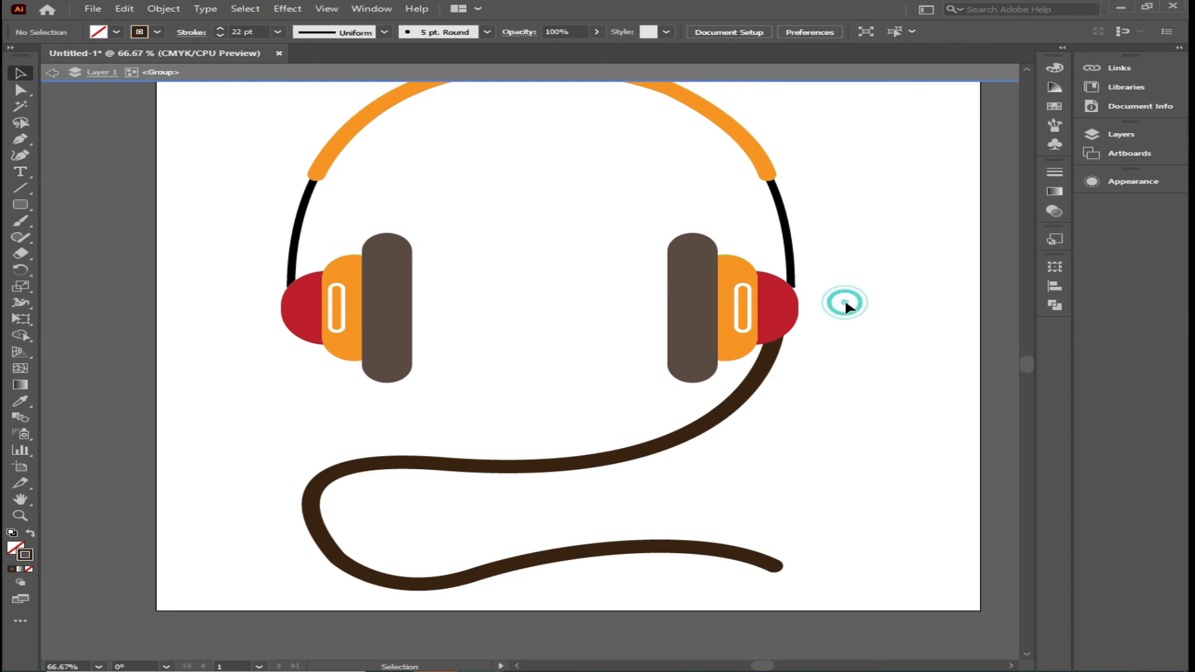
Move the black headband's right end anchor inward onto the right red earcup, to X 764.5 px, Y 473.125 px.
left_click(741, 147)
left_click(608, 169)
left_click(254, 76)
double_click(783, 221)
left_click(21, 89)
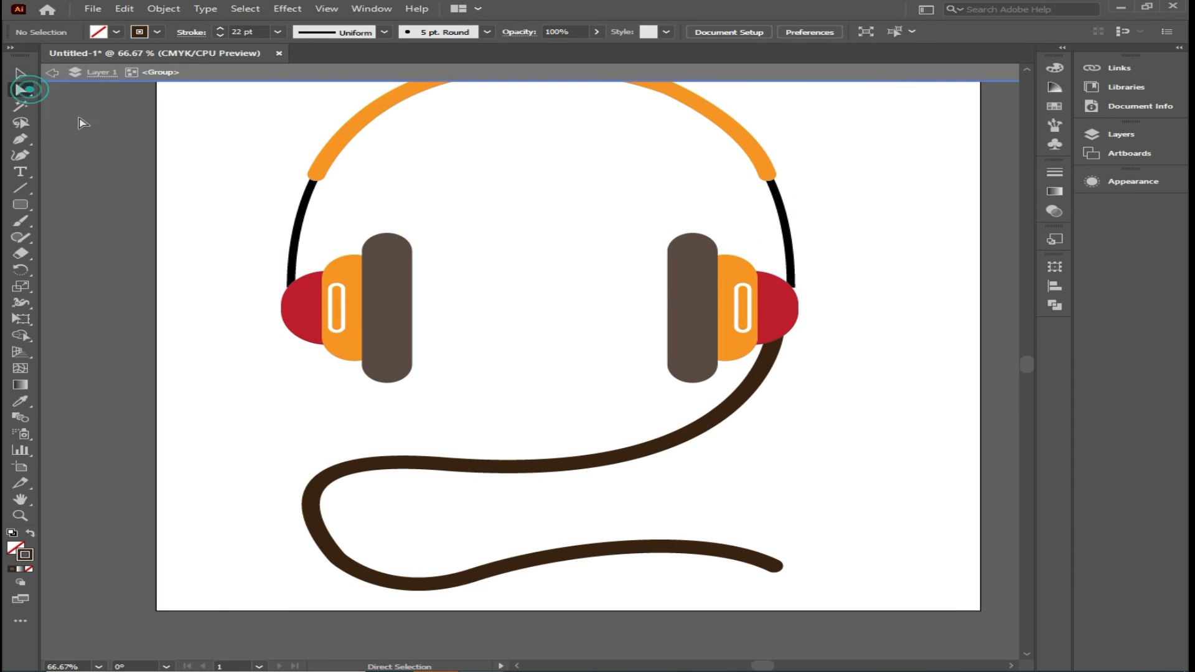
left_click(792, 285)
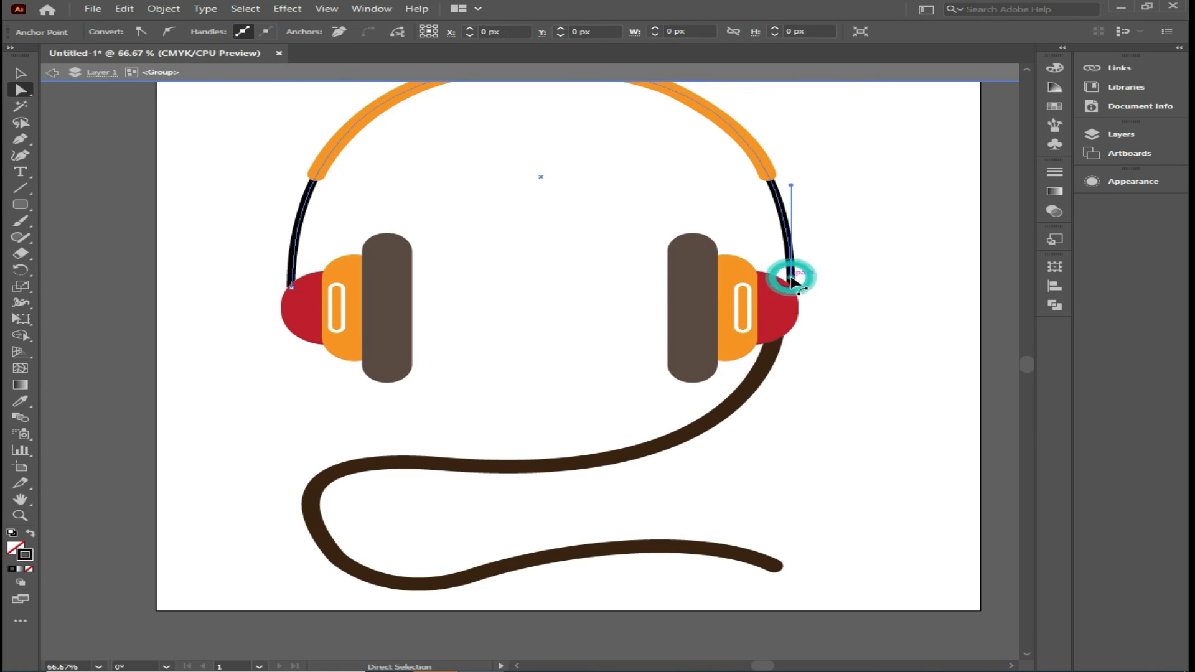
left_click_drag(790, 288, 785, 291)
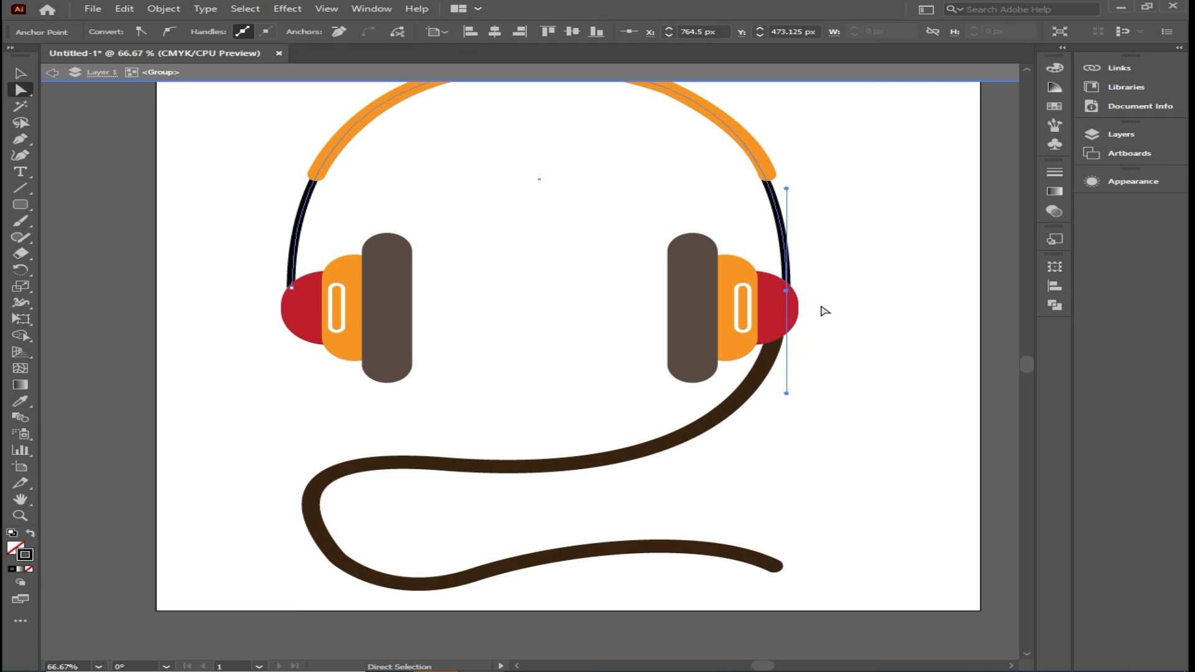
Move the black headband's left end anchor inward onto the left red earcup, to X 171.625 px, Y 473.125 px, and exit group isolation.
left_click_drag(295, 288, 298, 291)
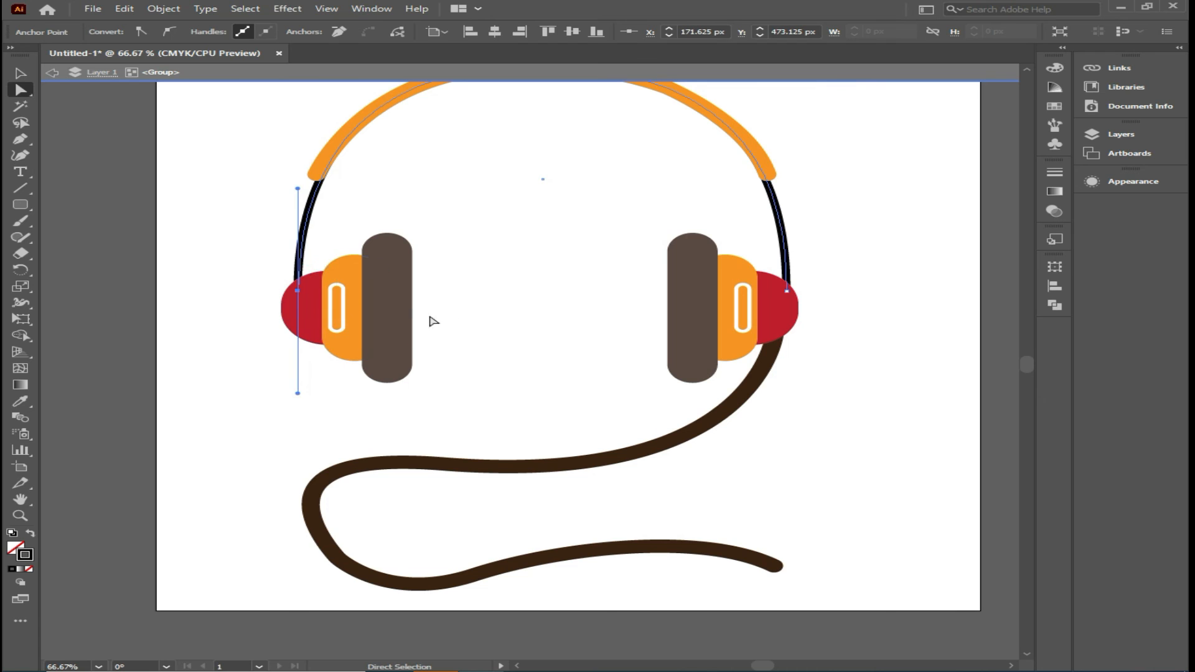
left_click(496, 303)
scroll(526, 325, "down", 2)
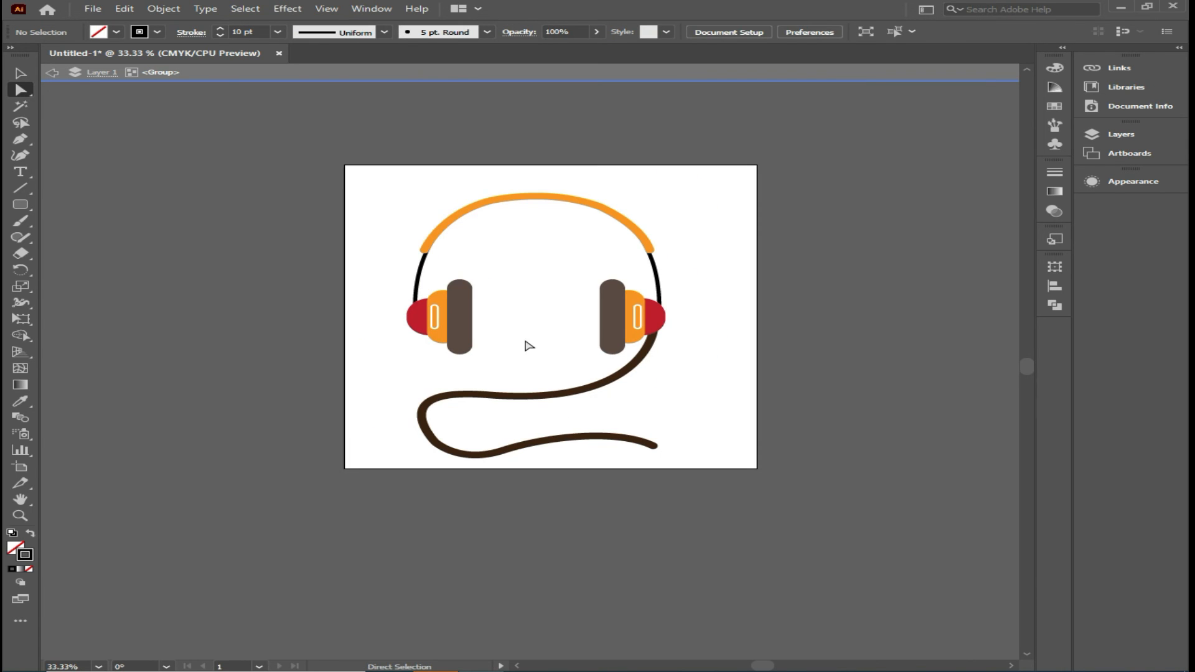
left_click(209, 71)
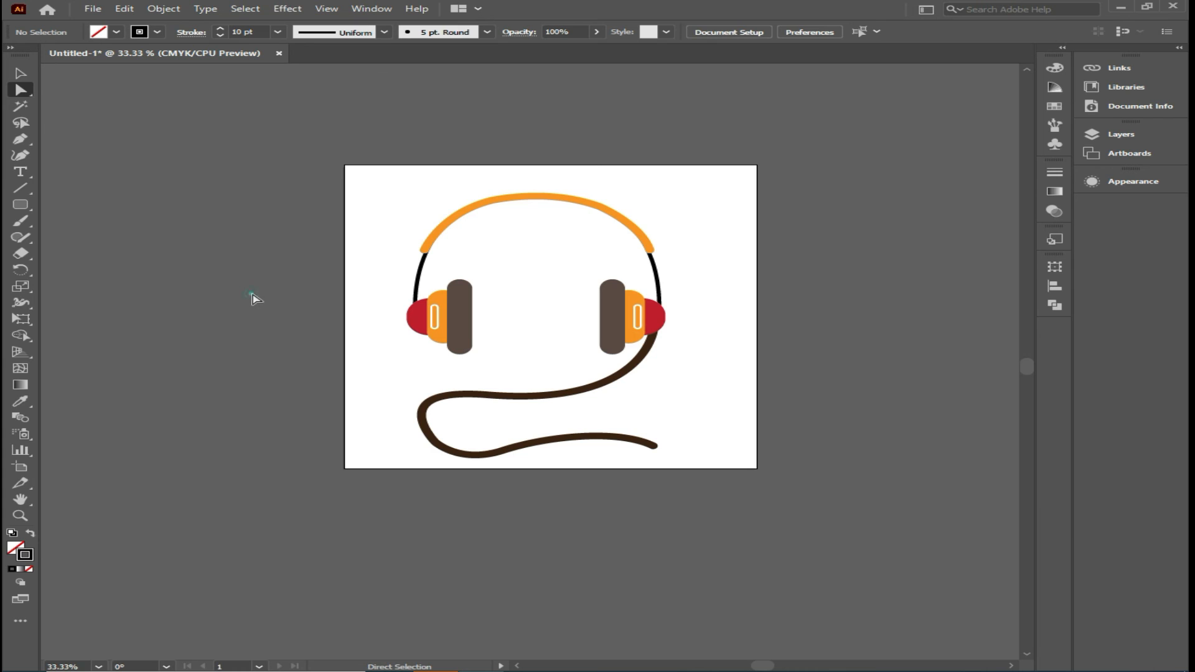
Inside the headphones group, select both inner grey-brown earcup pads and open their fill swatches.
scroll(814, 458, "up", 1)
left_click_drag(675, 403, 782, 415)
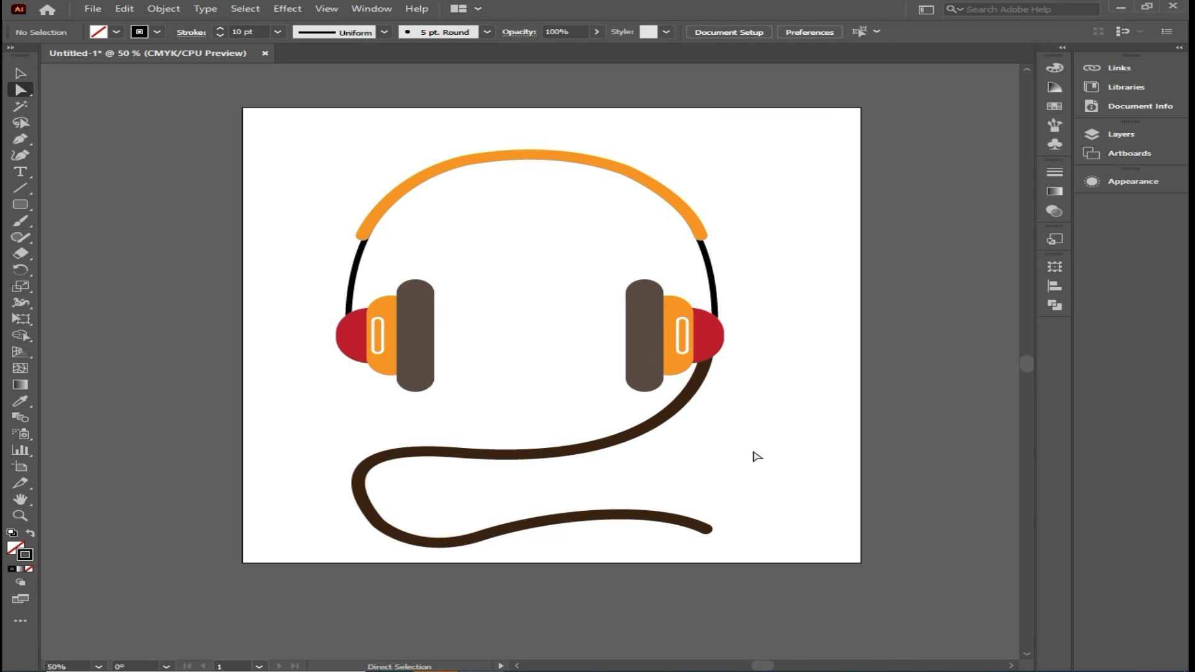
key("v")
double_click(413, 341)
left_click(19, 90)
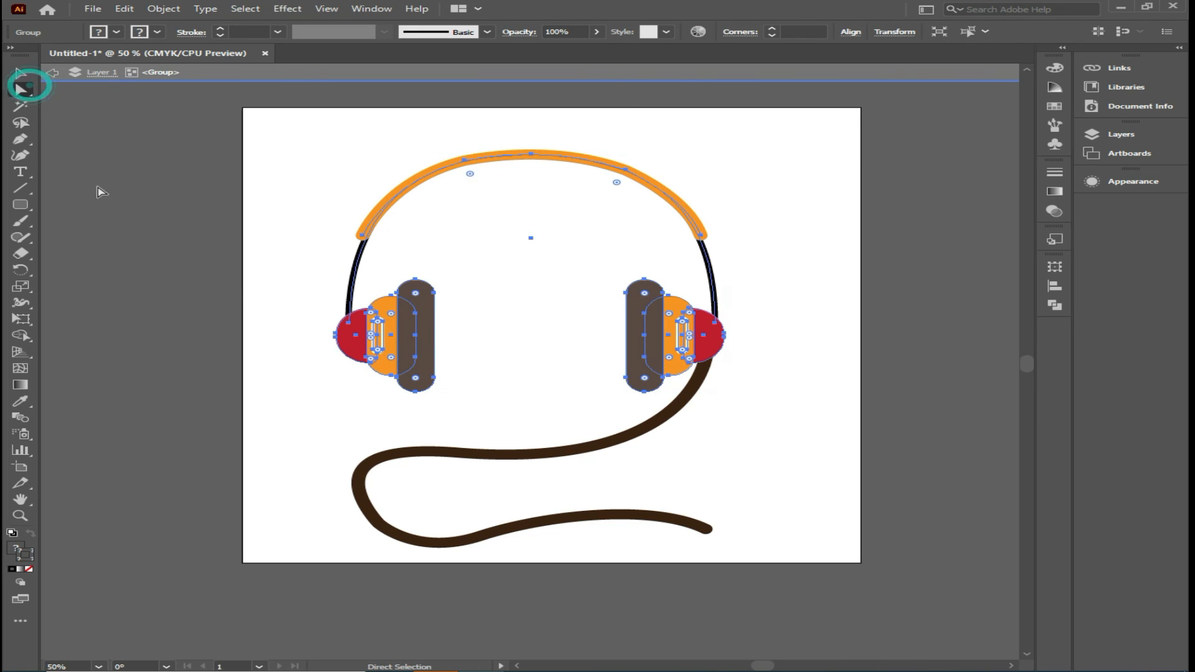
left_click(261, 270)
left_click(415, 307)
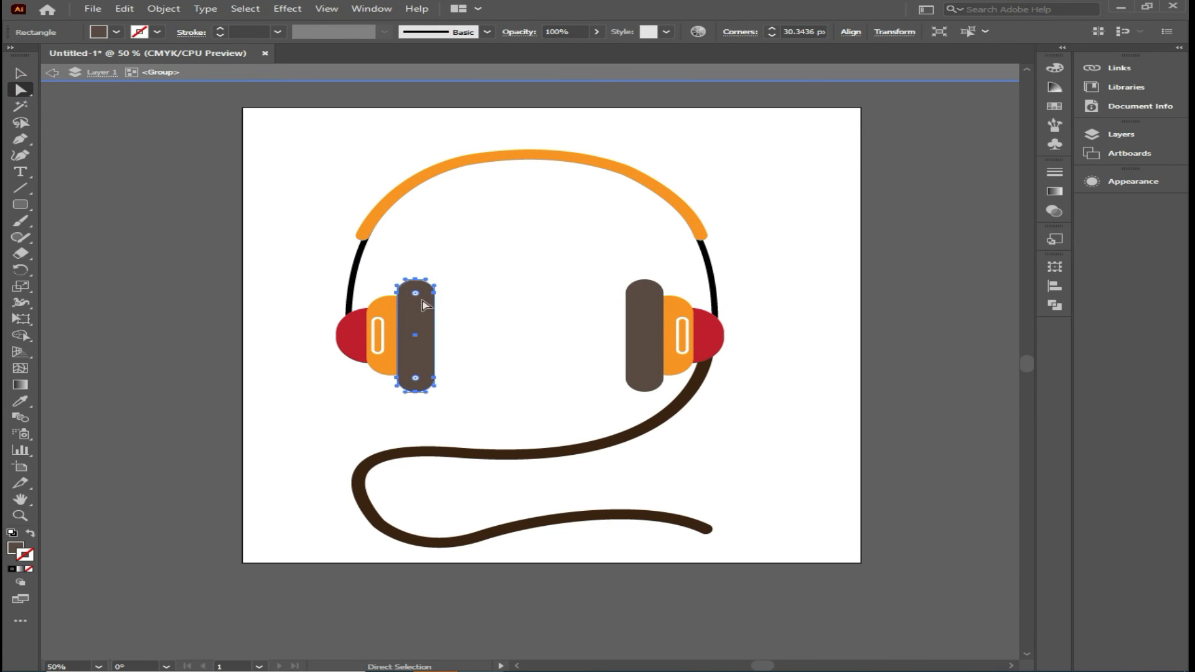
left_click(642, 322, "shift")
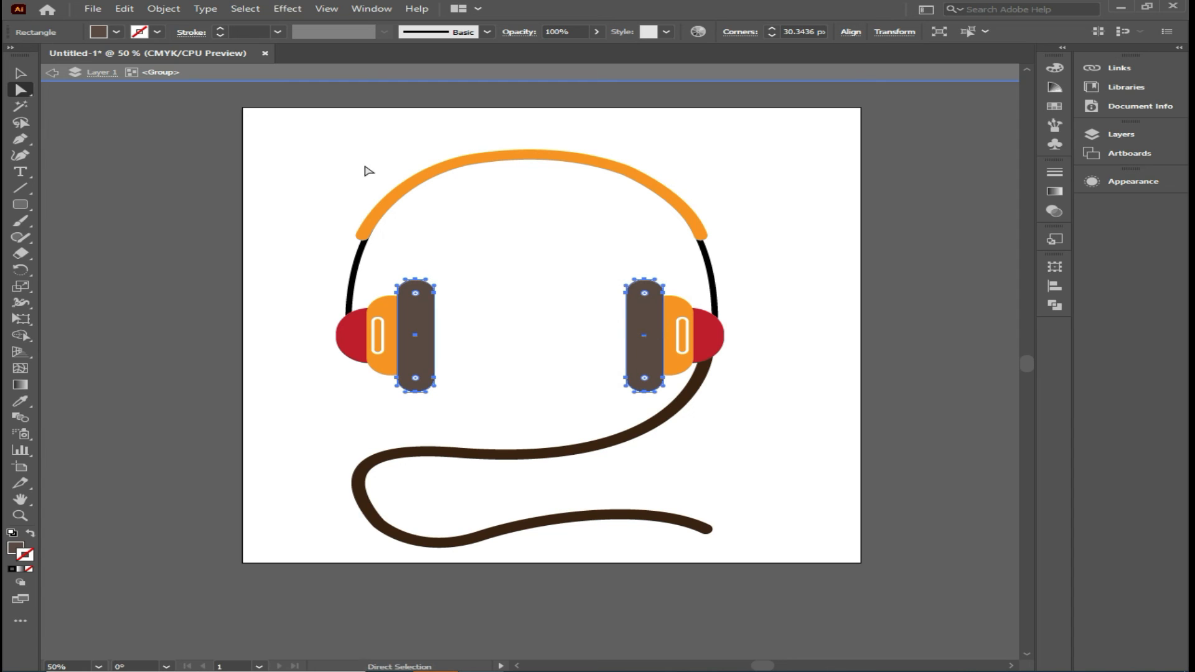
left_click(117, 33)
left_click(119, 33)
left_click(118, 32)
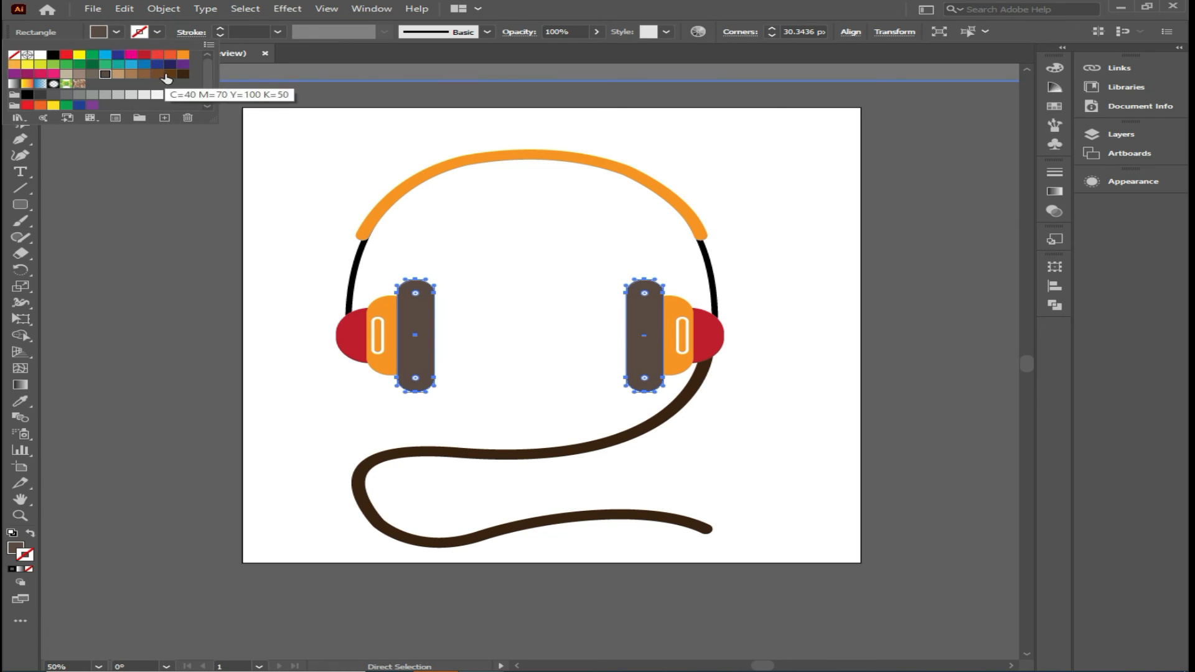
Try several brown swatches, including C=40 M=70 Y=100 K=50, as the fill of both inner earcup pads.
left_click(170, 75)
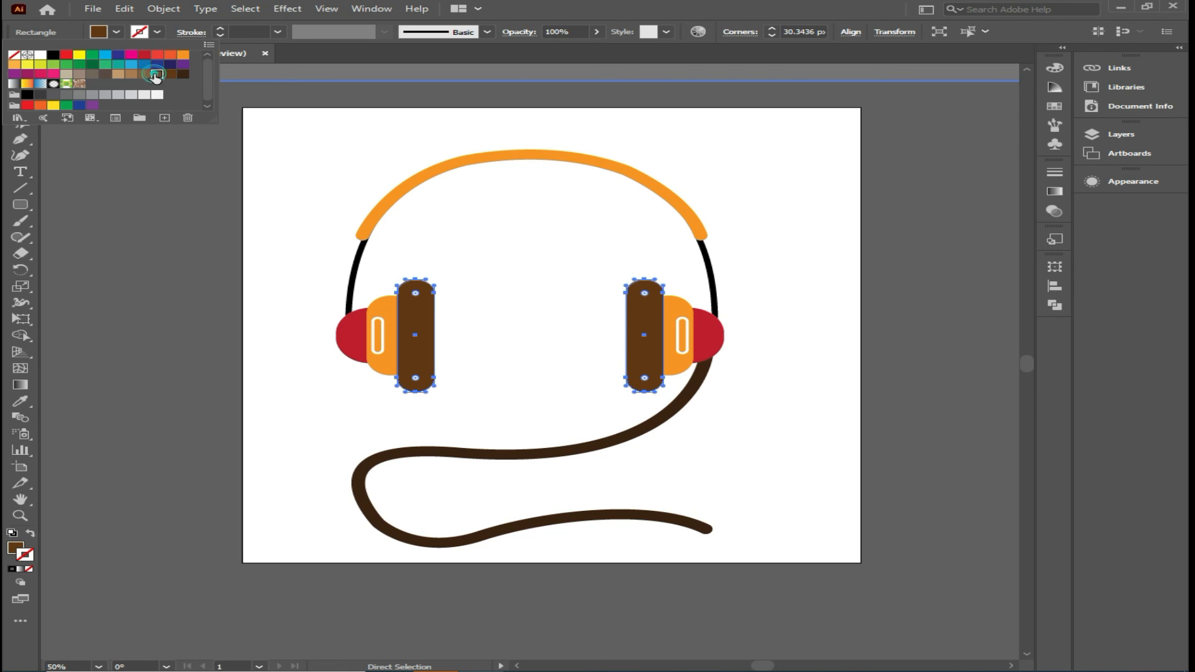
left_click(157, 74)
left_click(117, 32)
left_click(117, 32)
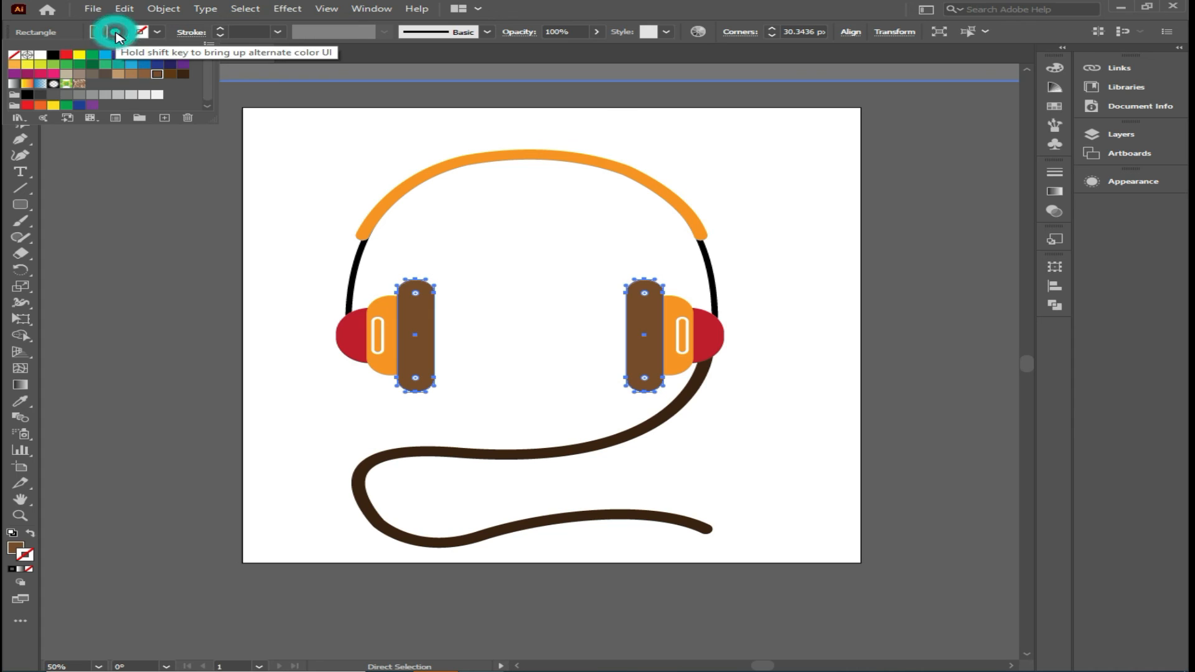
left_click(132, 75)
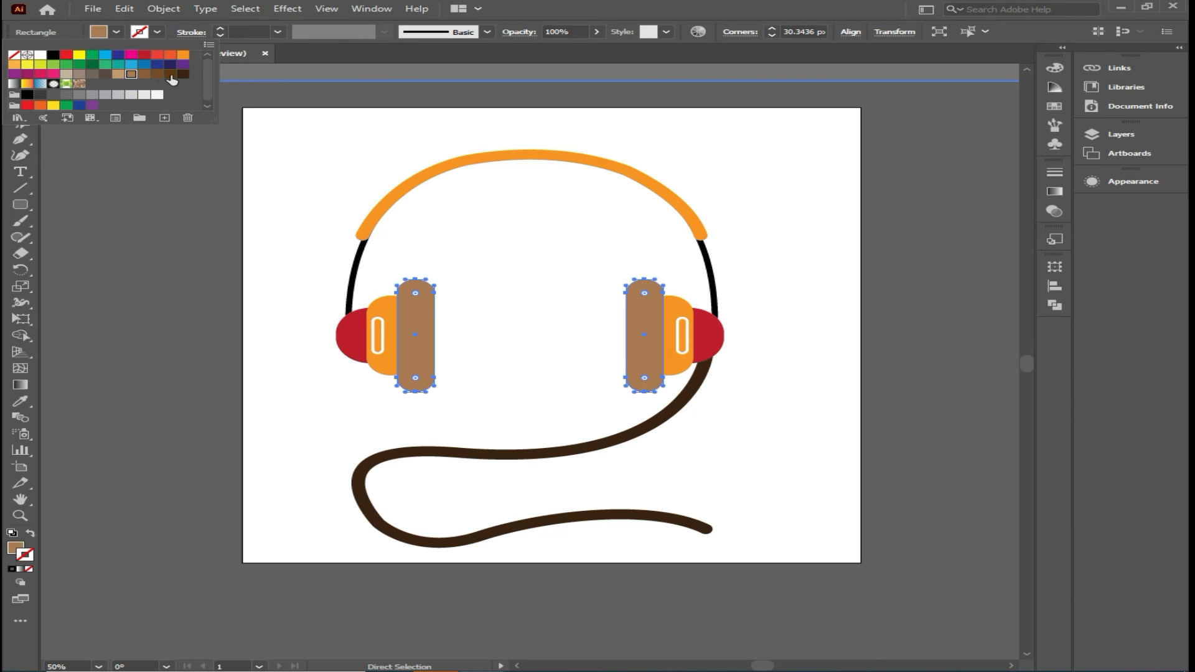
Set the fill of both inner earcup pads to the darkest brown swatch, matching the cable, and deselect them.
left_click(181, 75)
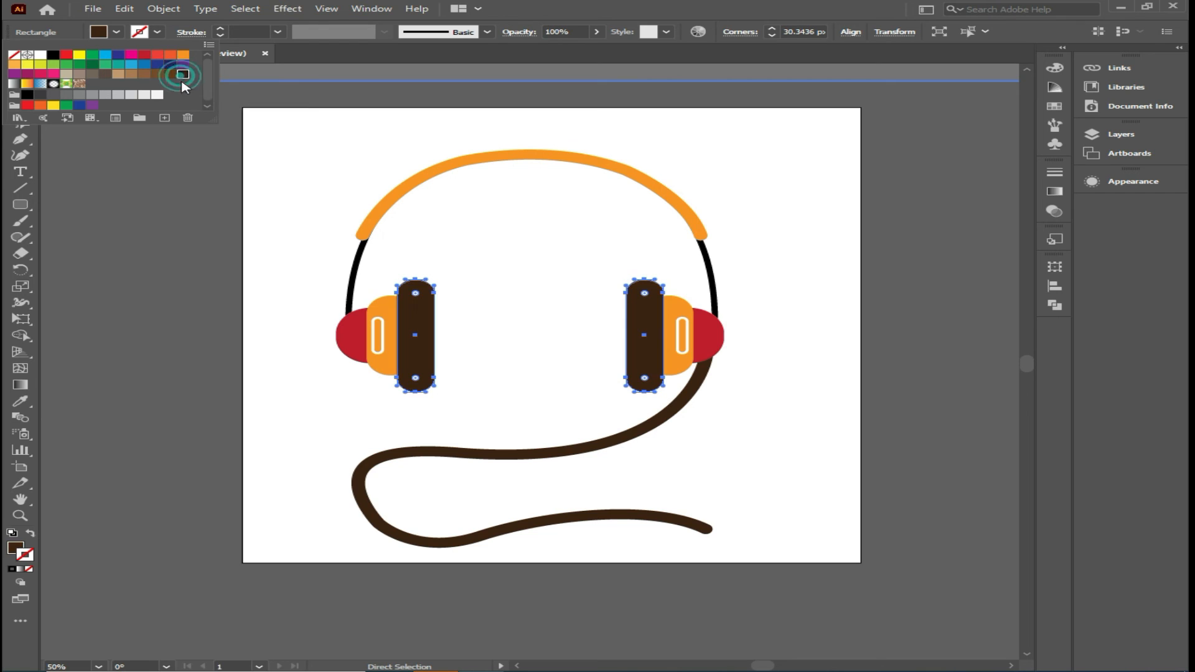
left_click(152, 198)
left_click(20, 73)
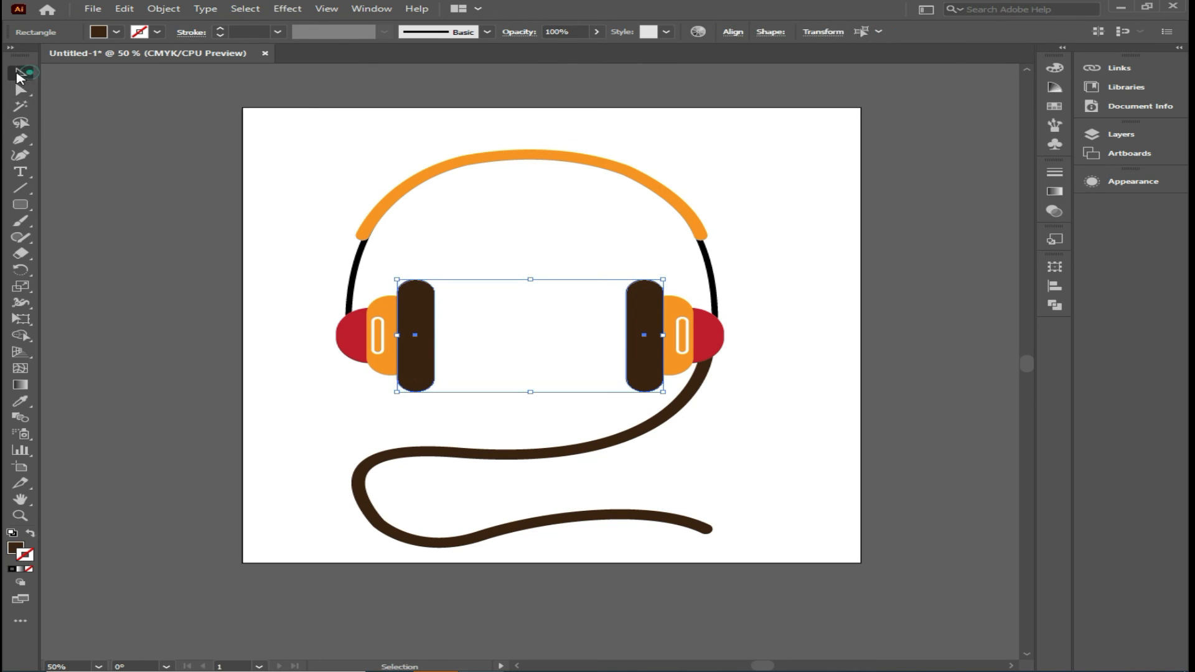
left_click(128, 180)
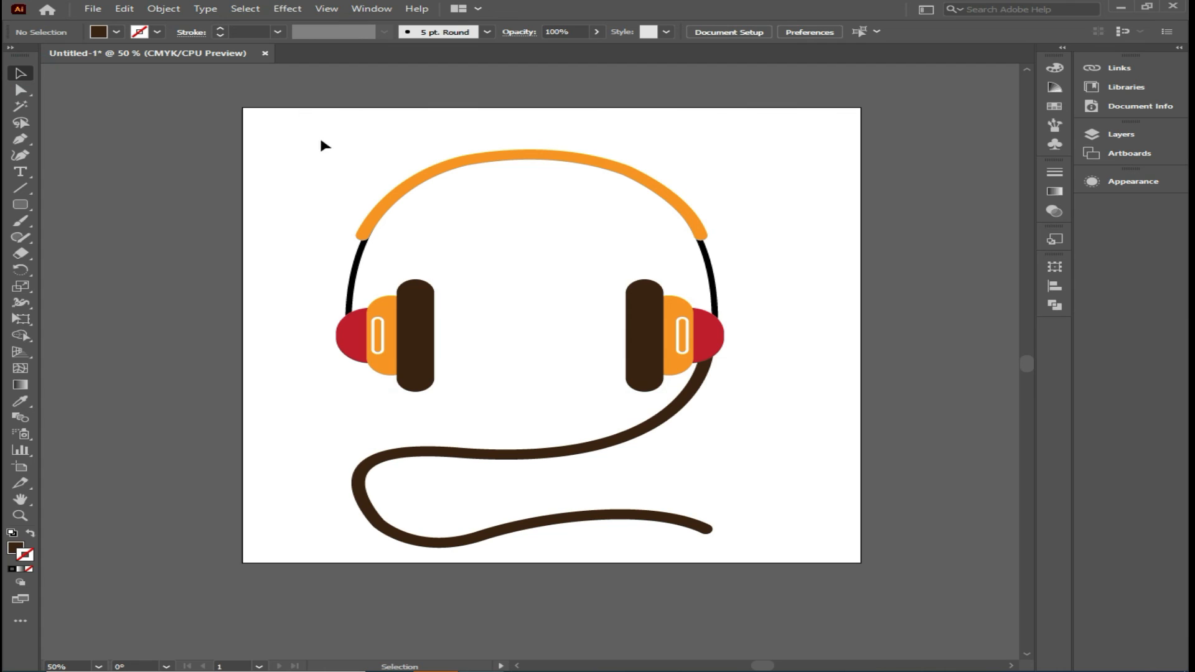
left_click(20, 90)
left_click_drag(531, 419, 579, 477)
left_click(569, 454)
left_click(554, 453)
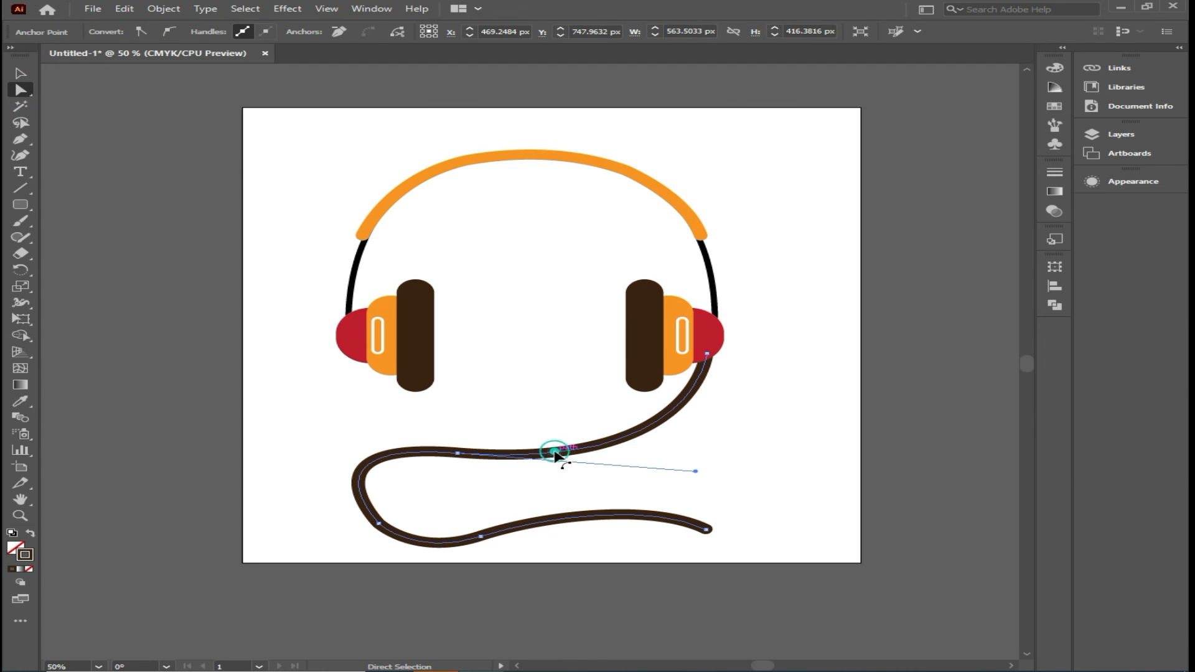
left_click(307, 383)
Inside the headphones group, set the dark brown cable's stroke weight to 16 pt and deselect it.
left_click(27, 74)
left_click_drag(350, 415, 454, 486)
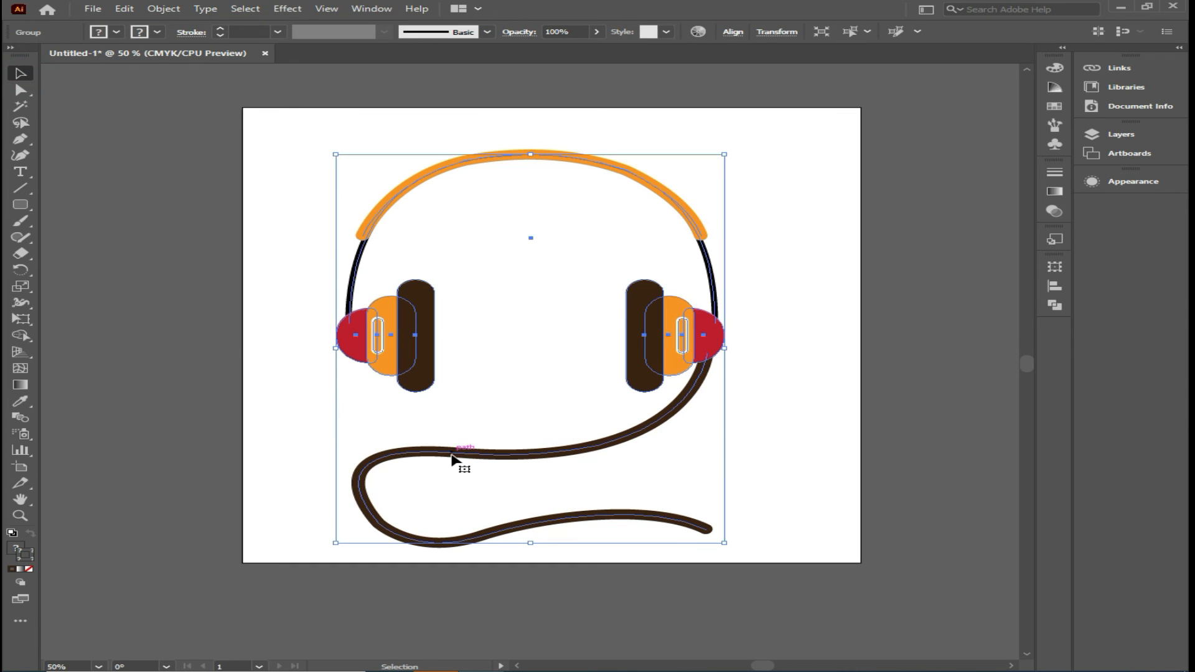
double_click(453, 457)
left_click(474, 392)
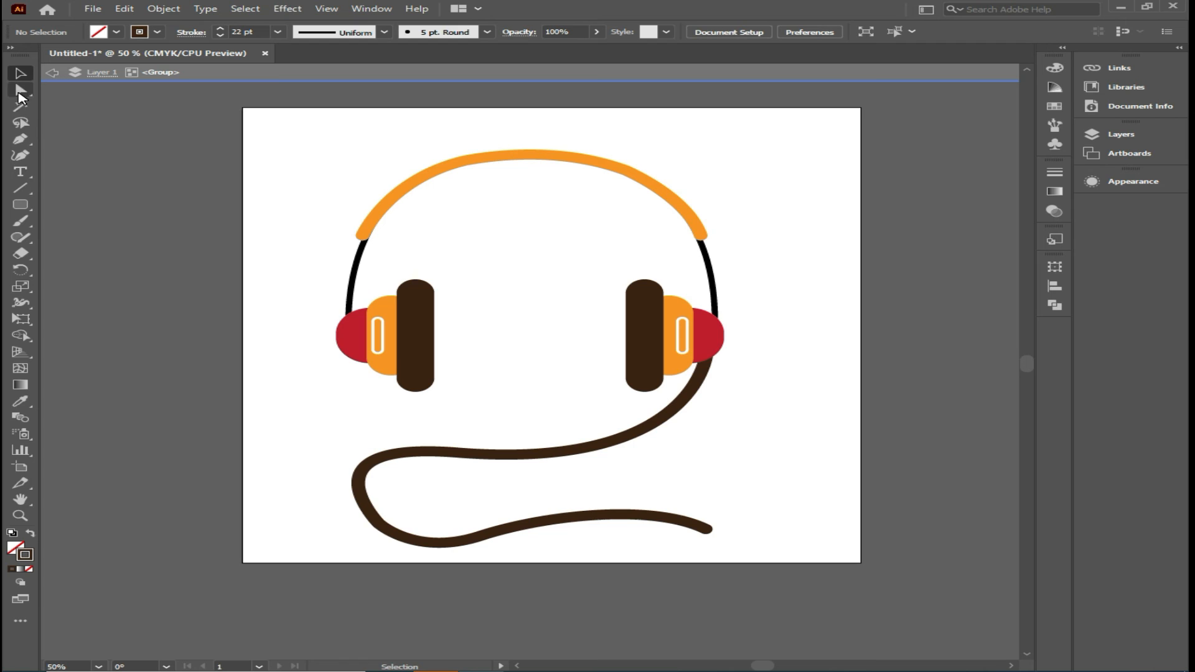
left_click(525, 429)
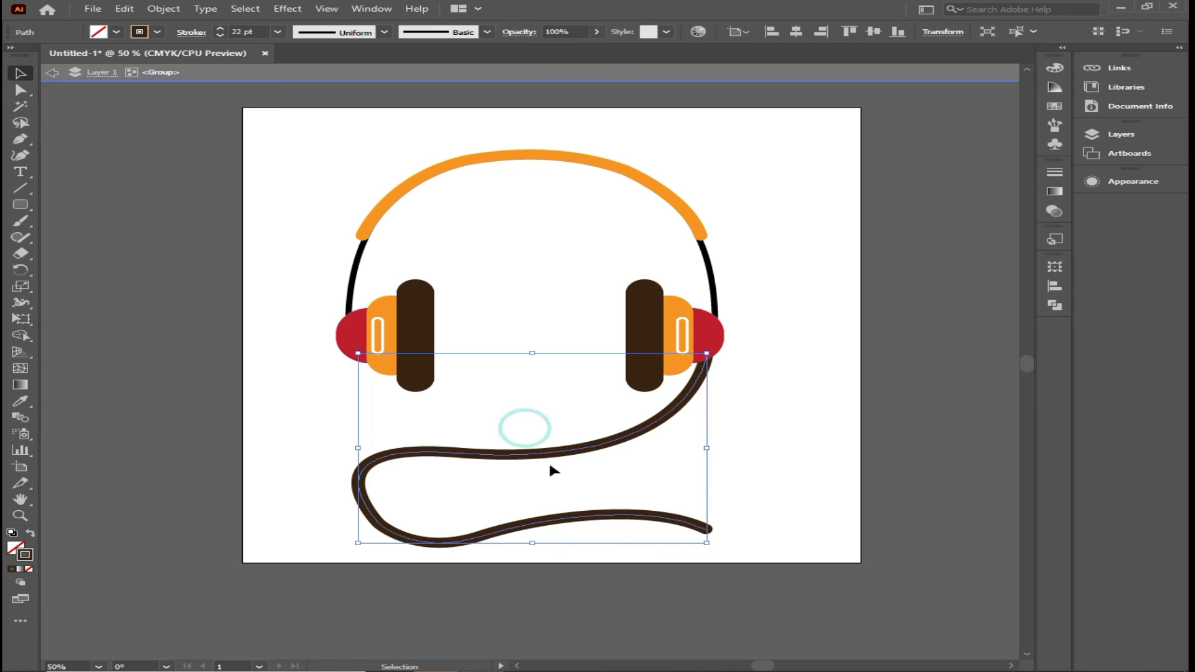
left_click(220, 35)
left_click(221, 36)
left_click(220, 35)
left_click(221, 35)
left_click(221, 36)
left_click(220, 36)
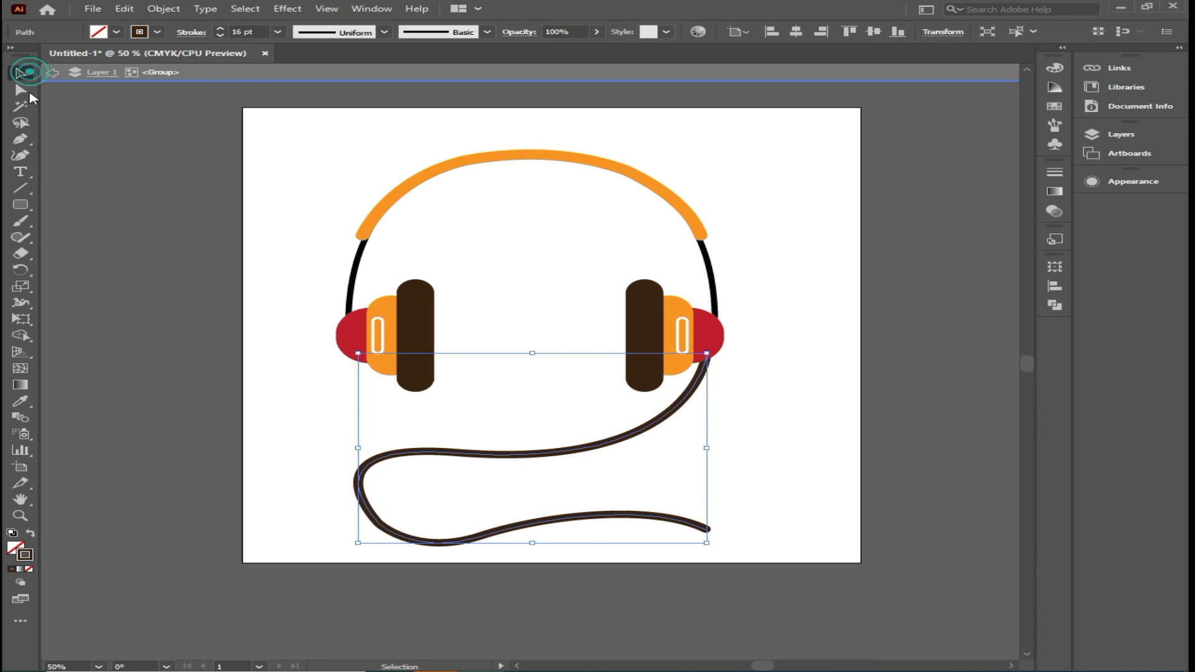
left_click(331, 396)
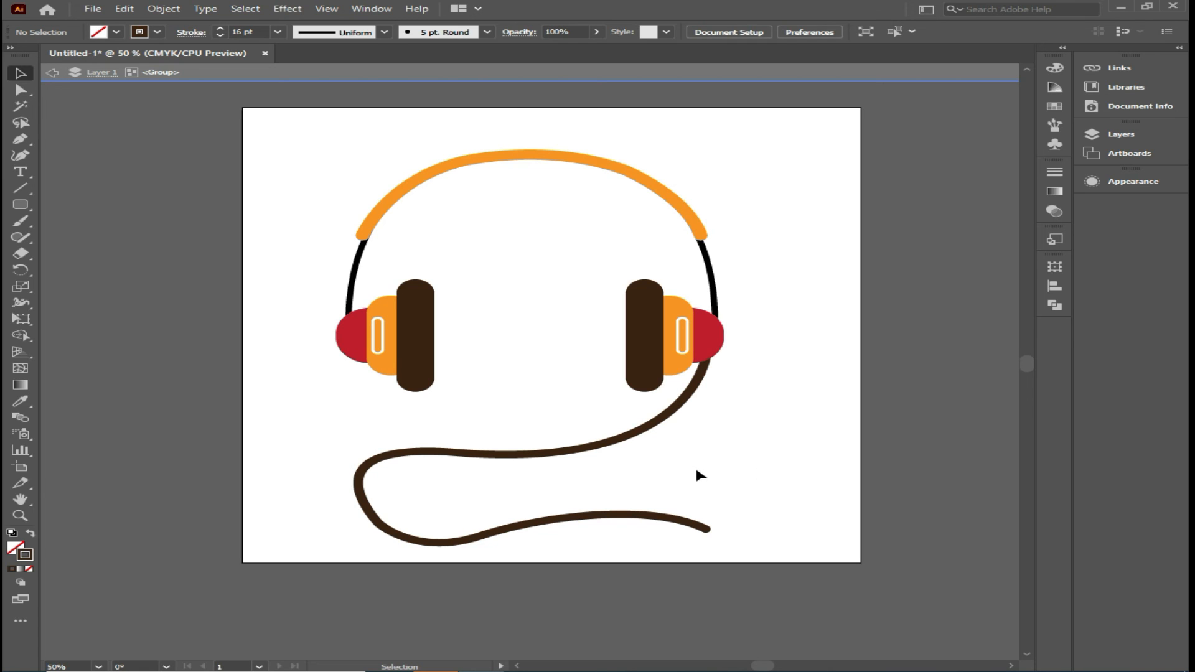
Thin the cable further by setting its stroke weight to 12 pt, and exit group isolation.
left_click_drag(521, 425, 575, 480)
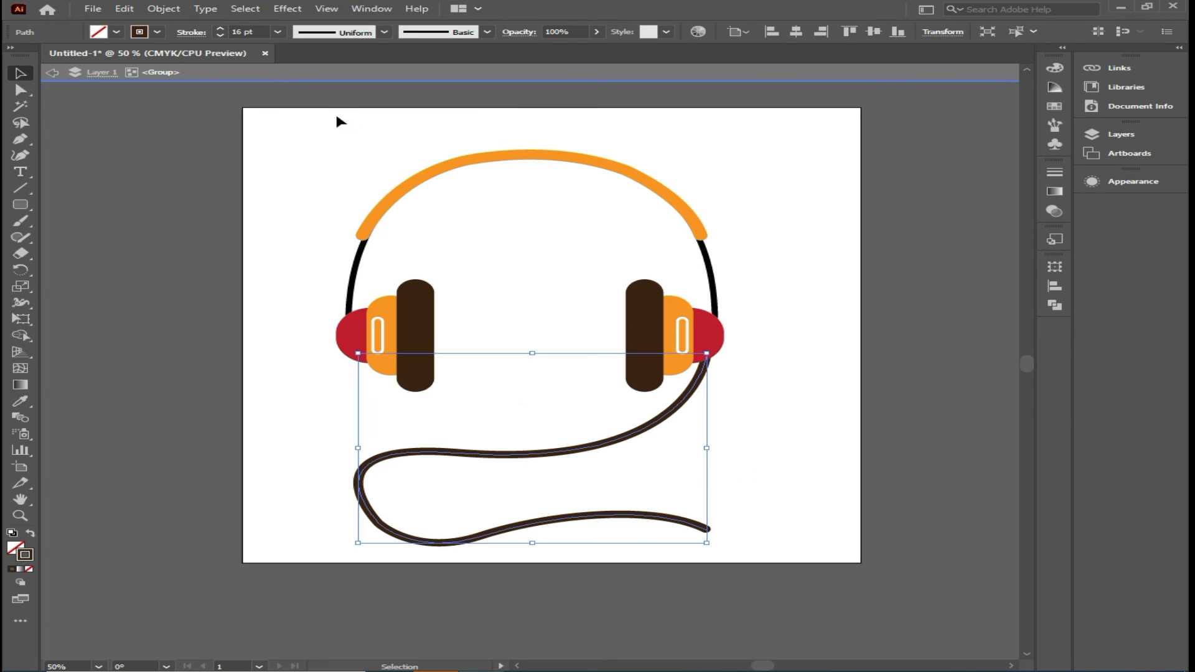
left_click(221, 37)
left_click(220, 36)
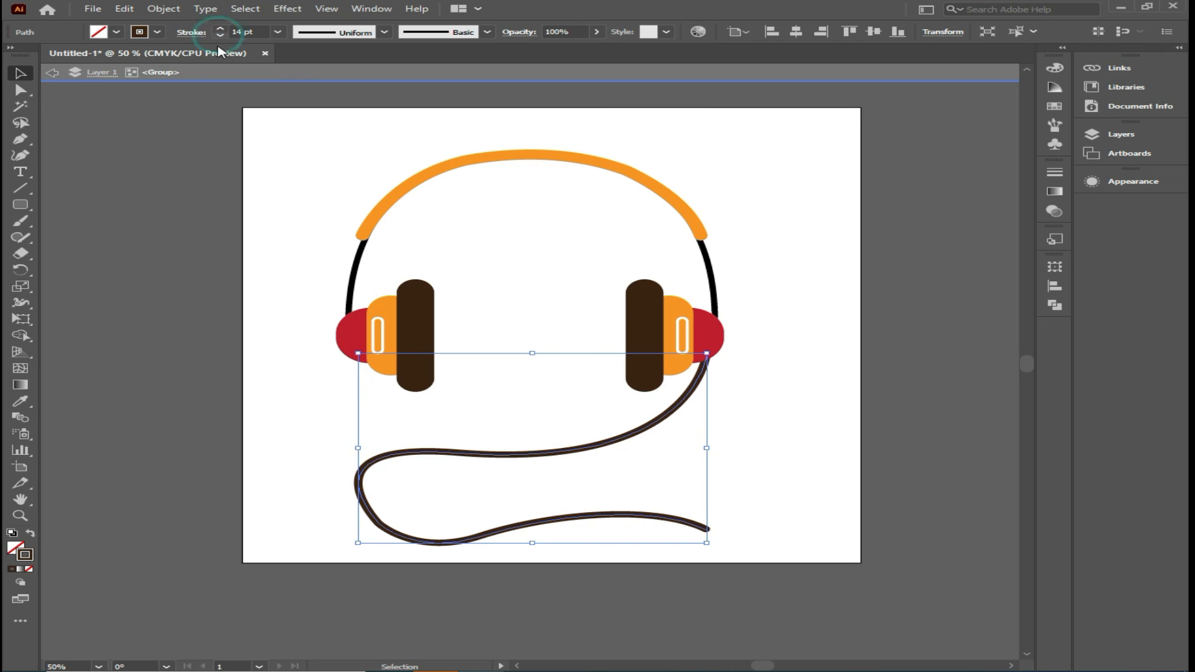
left_click(220, 36)
left_click(220, 36)
left_click(320, 232)
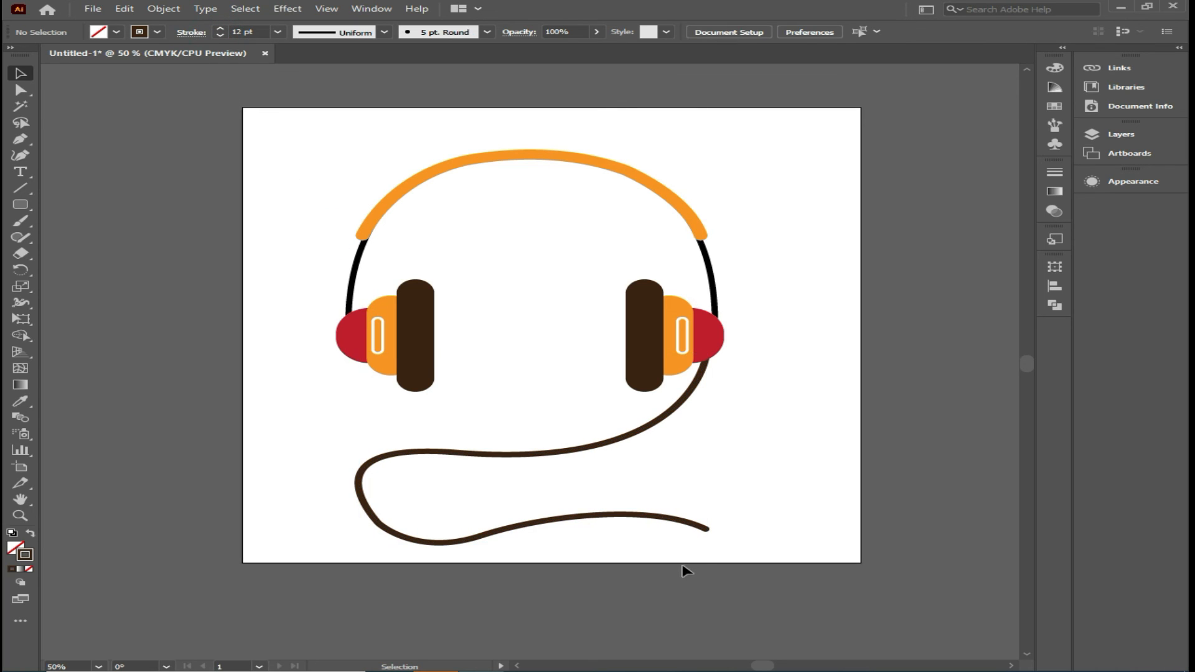